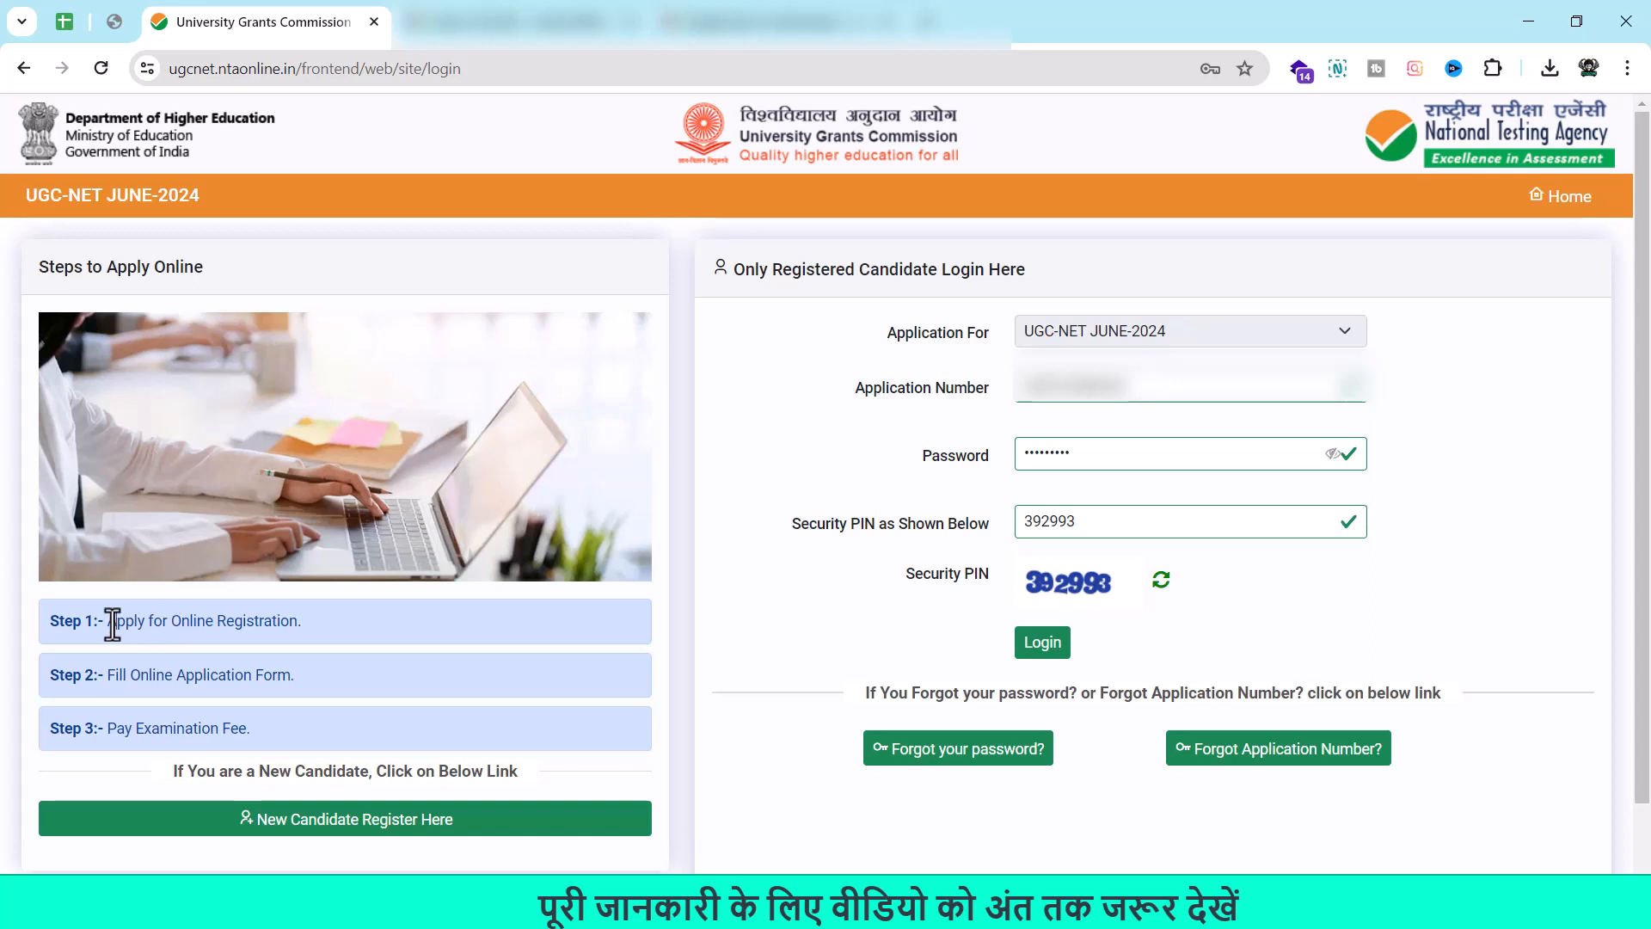
Review the registration, form-filling and fee-payment steps, then log in and view Application Status.
{"action": "left_click_drag", "start_coordinate": [111, 621], "coordinate": [318, 623]}
{"action": "left_click", "coordinate": [318, 623]}
{"action": "left_click_drag", "start_coordinate": [156, 675], "coordinate": [294, 677]}
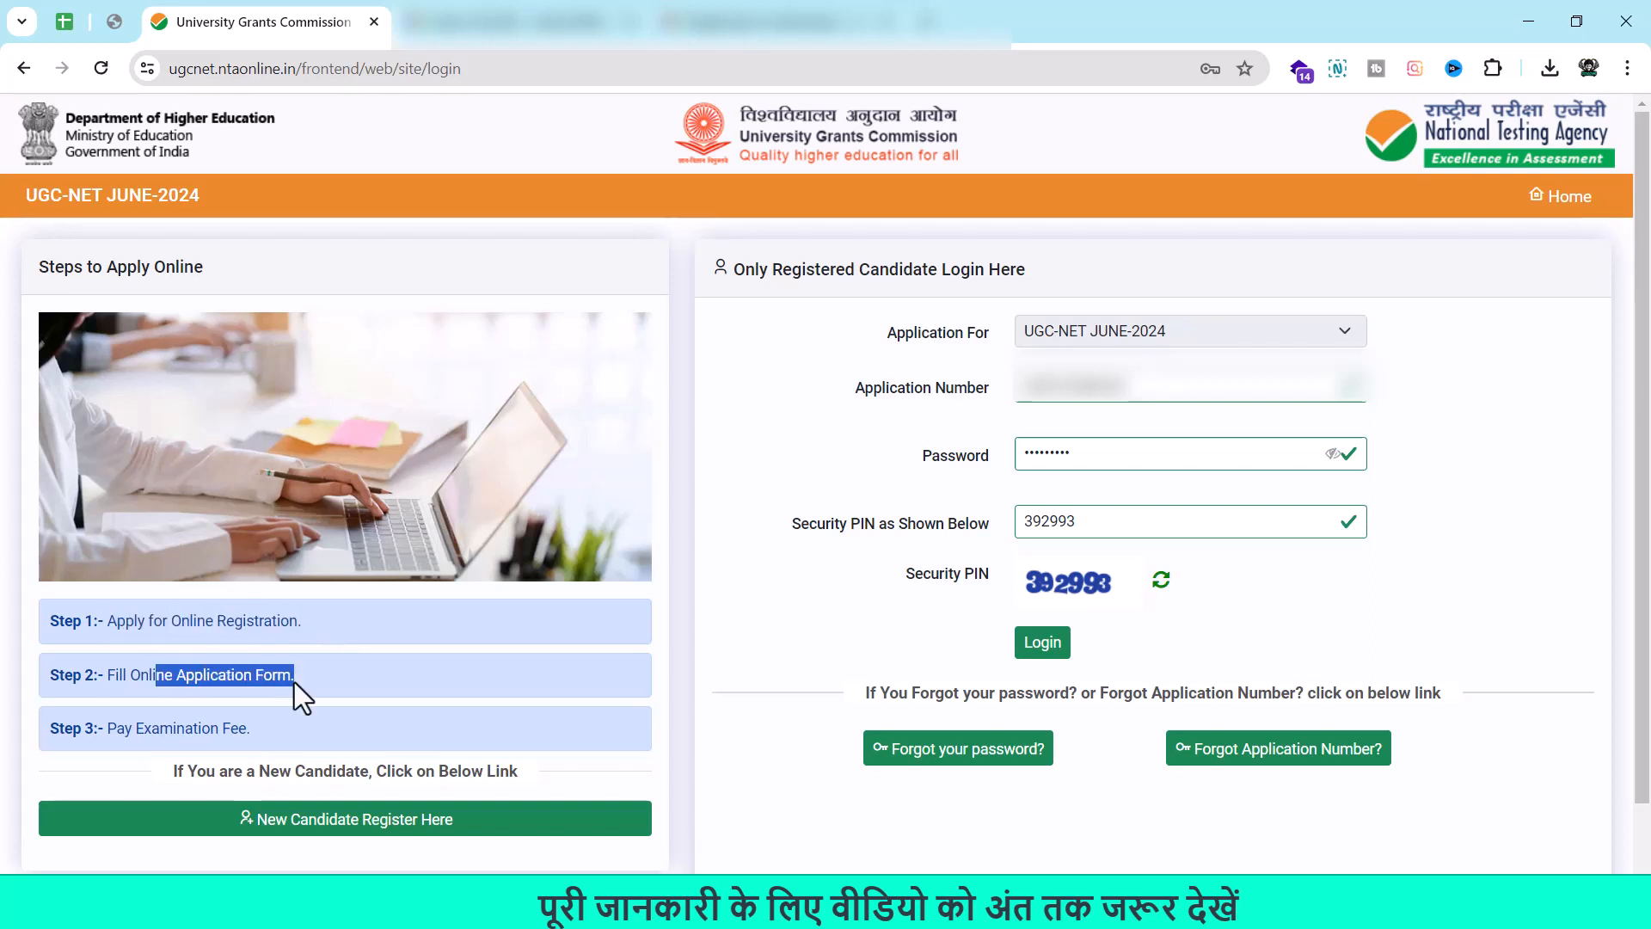
{"action": "left_click", "coordinate": [294, 682]}
{"action": "left_click_drag", "start_coordinate": [93, 728], "coordinate": [241, 722]}
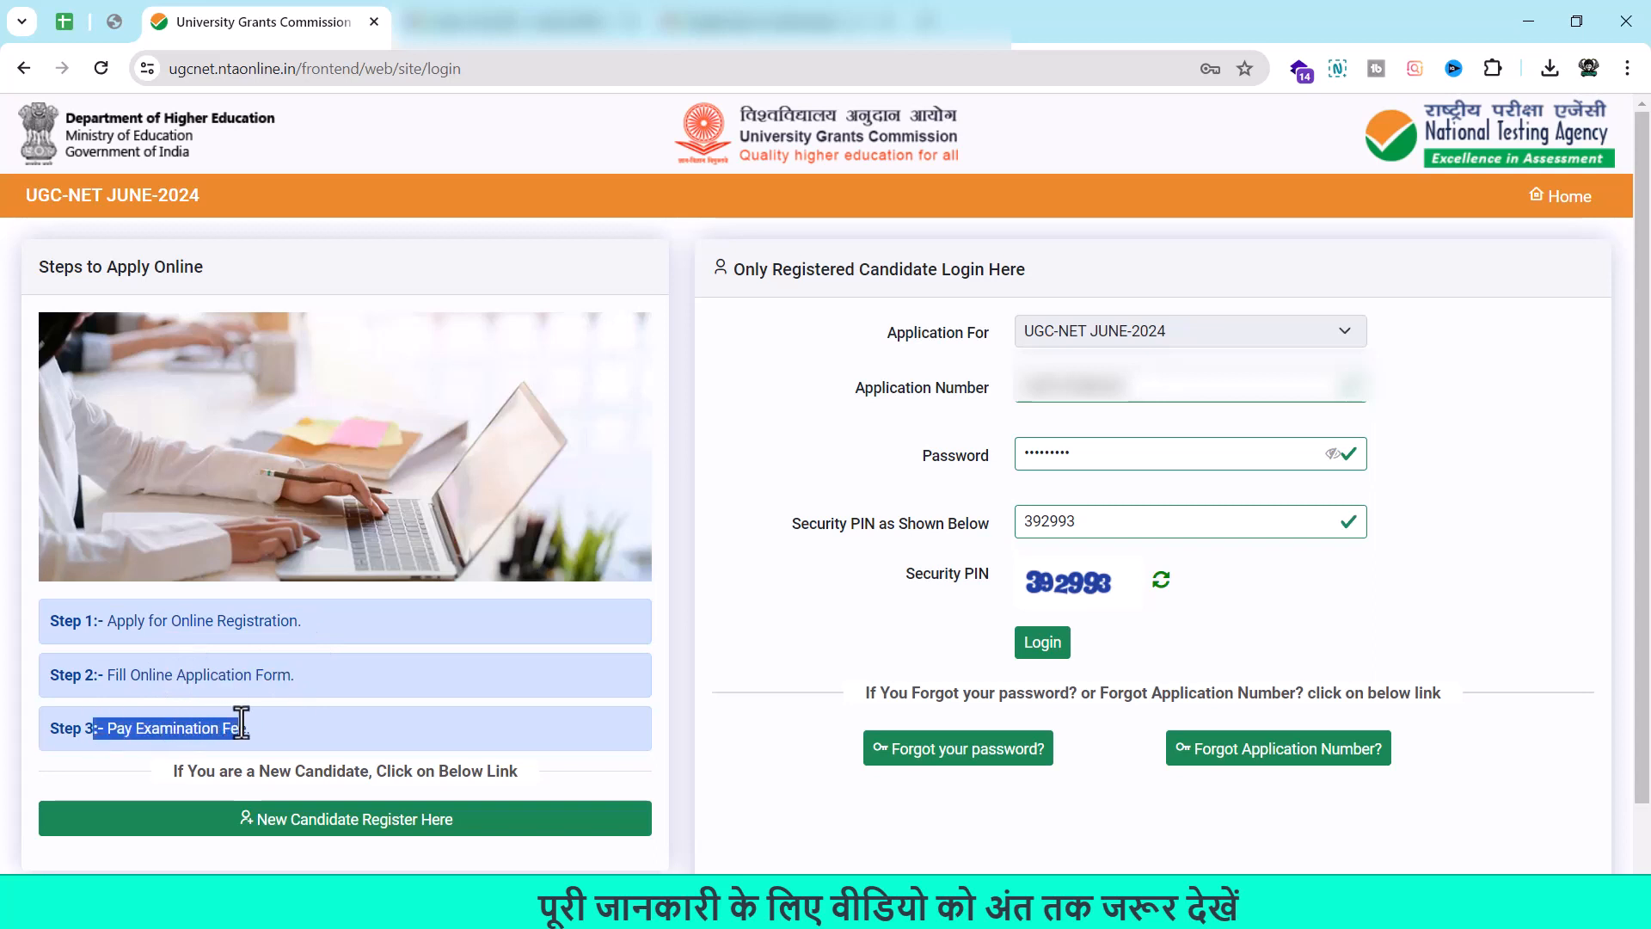
{"action": "left_click", "coordinate": [257, 718]}
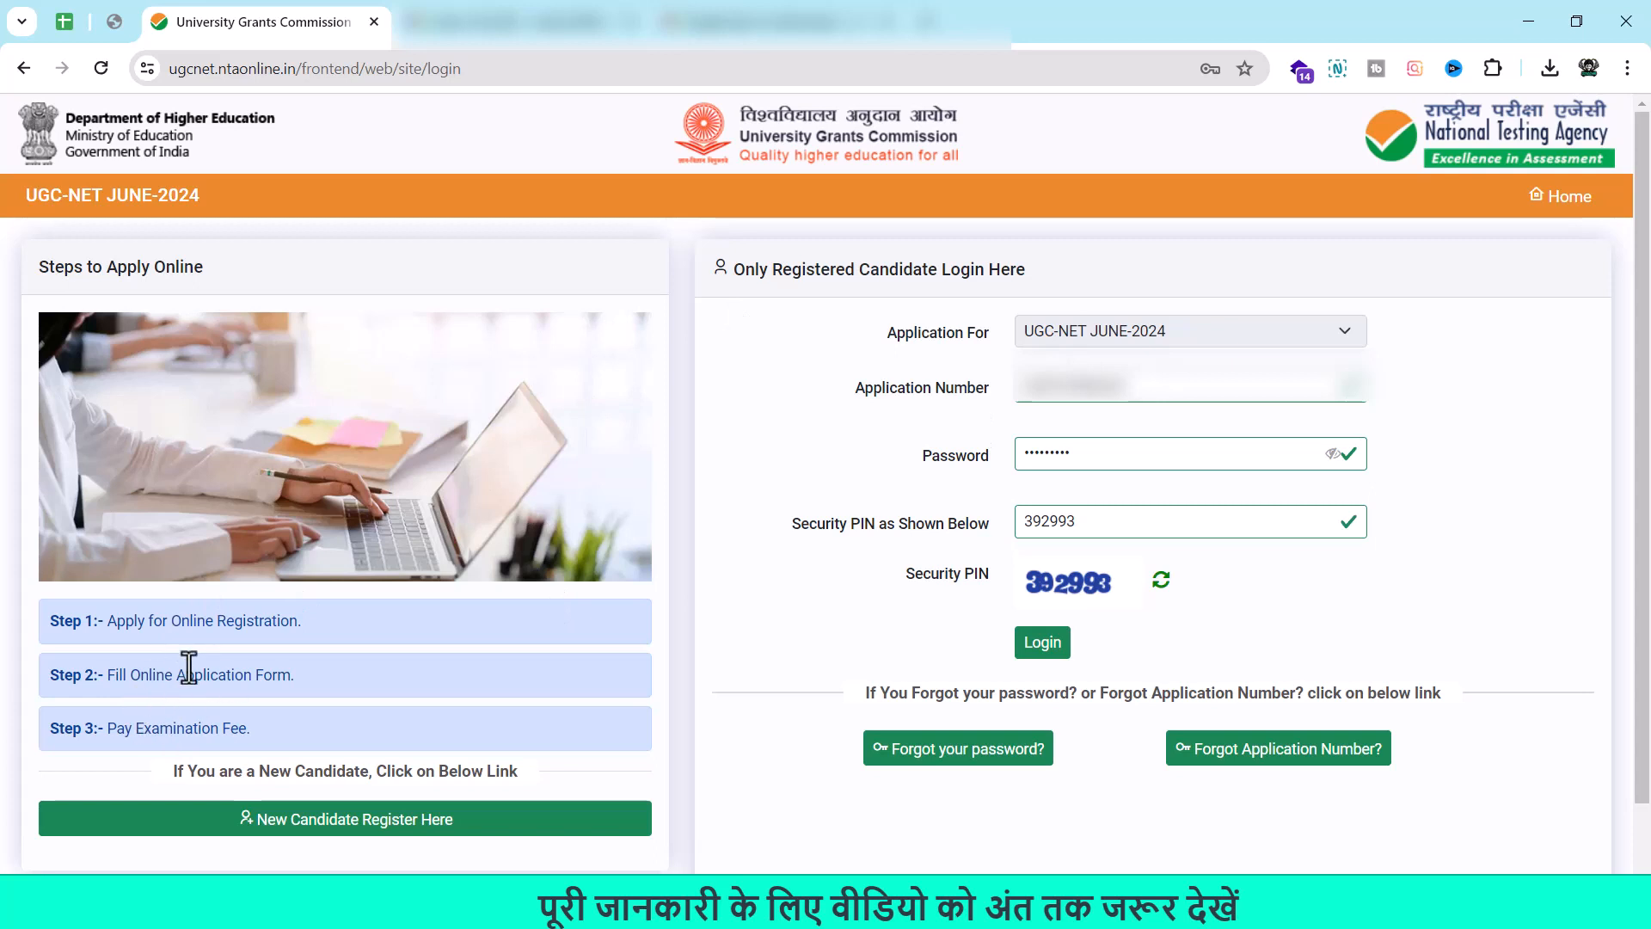
{"action": "left_click_drag", "start_coordinate": [131, 676], "coordinate": [301, 680]}
{"action": "left_click", "coordinate": [301, 680]}
{"action": "left_click_drag", "start_coordinate": [157, 736], "coordinate": [240, 740]}
{"action": "left_click", "coordinate": [240, 740]}
{"action": "left_click", "coordinate": [1047, 652]}
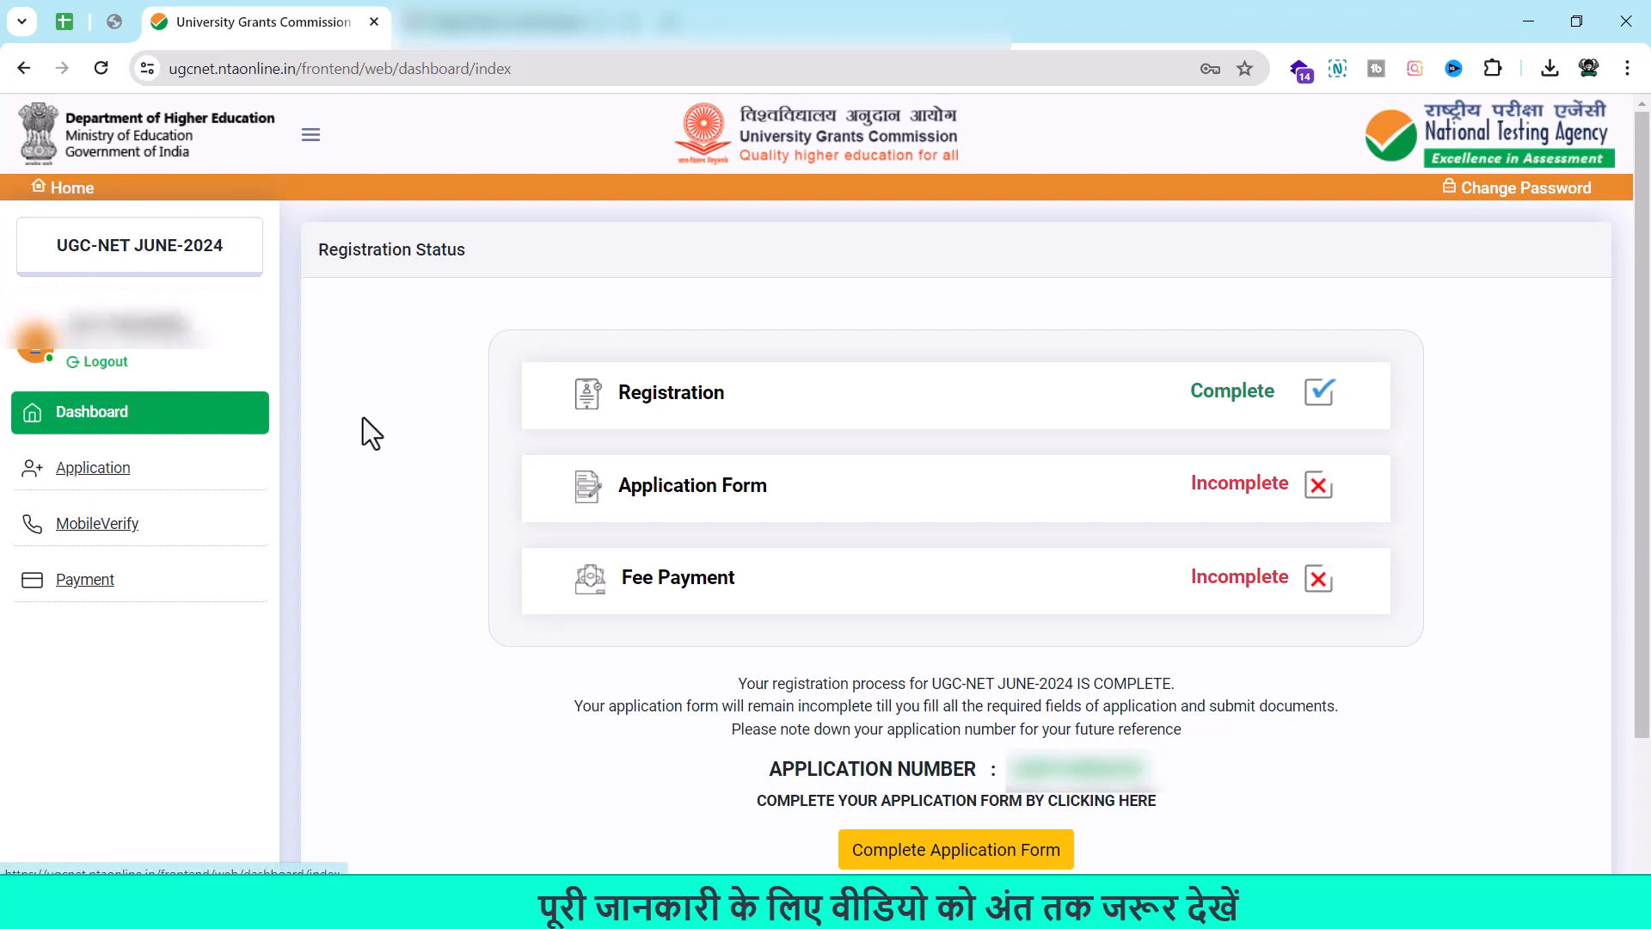
{"action": "left_click", "coordinate": [75, 482]}
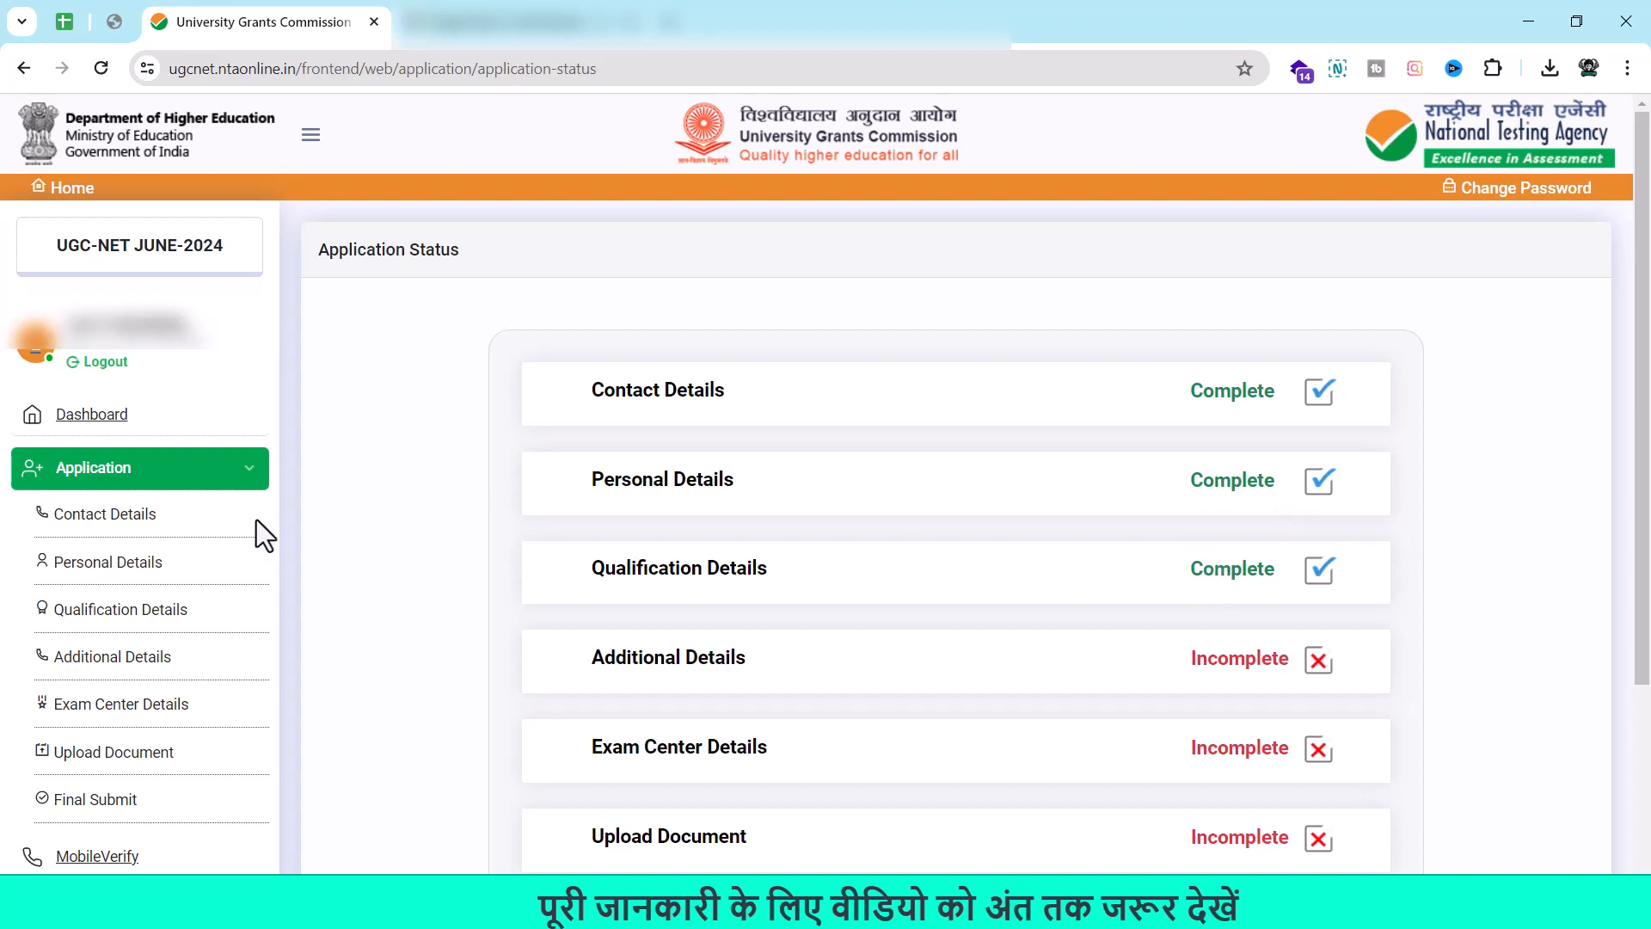
Bring up the Contact Details form to review the filled-in contact information.
{"action": "left_click", "coordinate": [112, 518]}
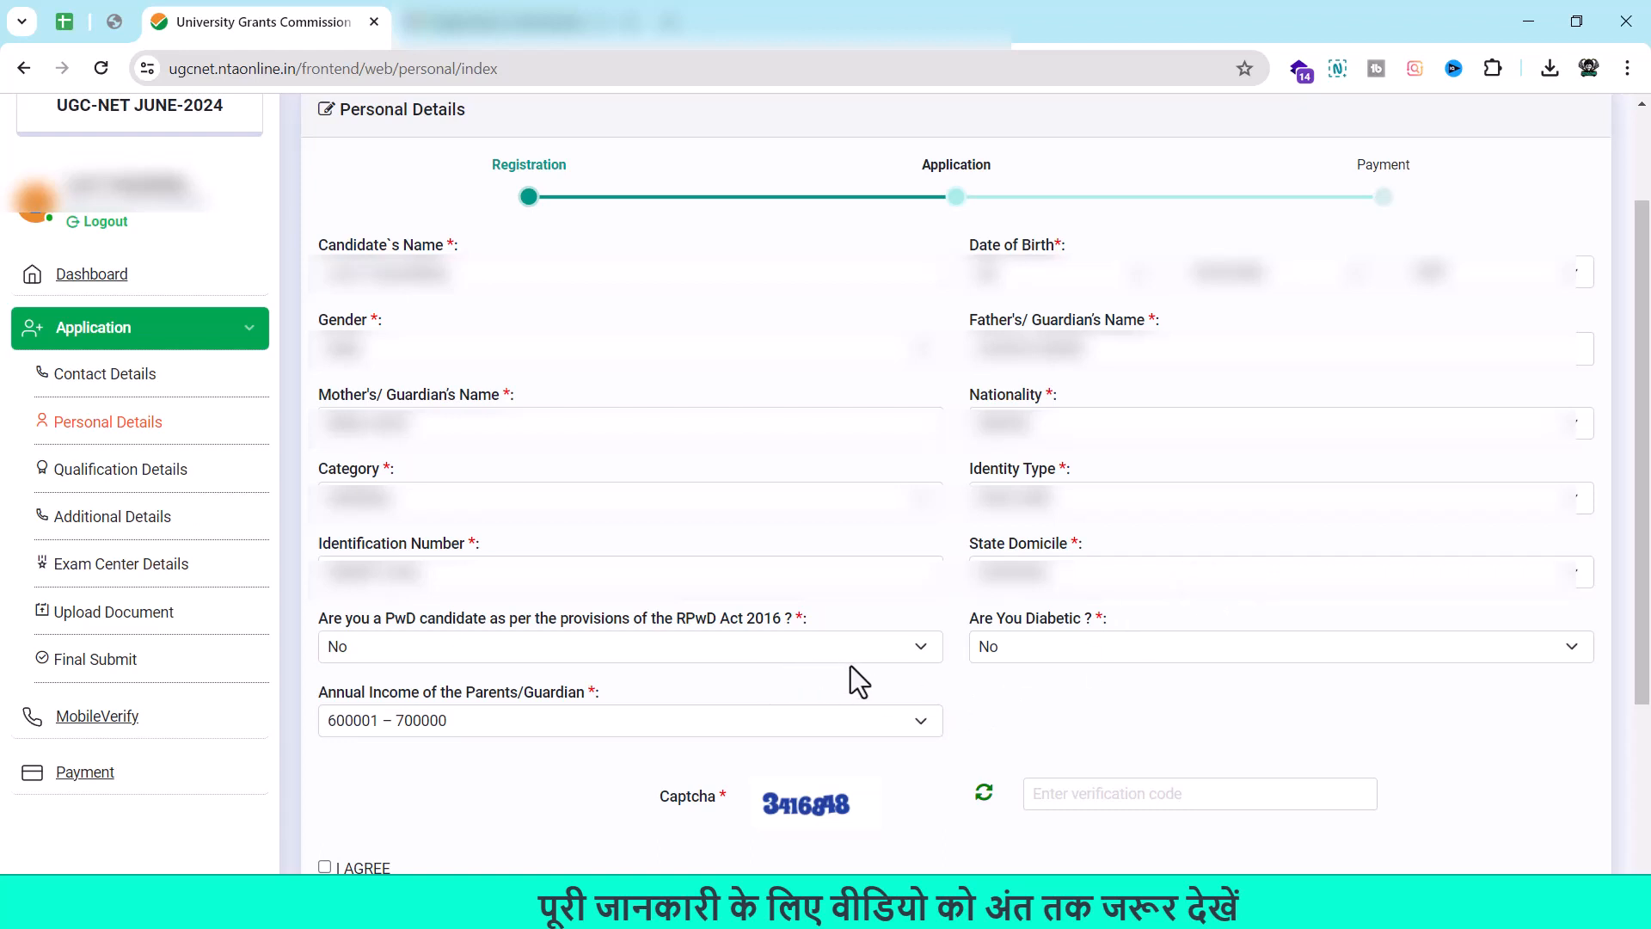
Answer No to both PwD and Diabetic, enter the captcha, and agree to the declaration.
{"action": "left_click", "coordinate": [915, 658]}
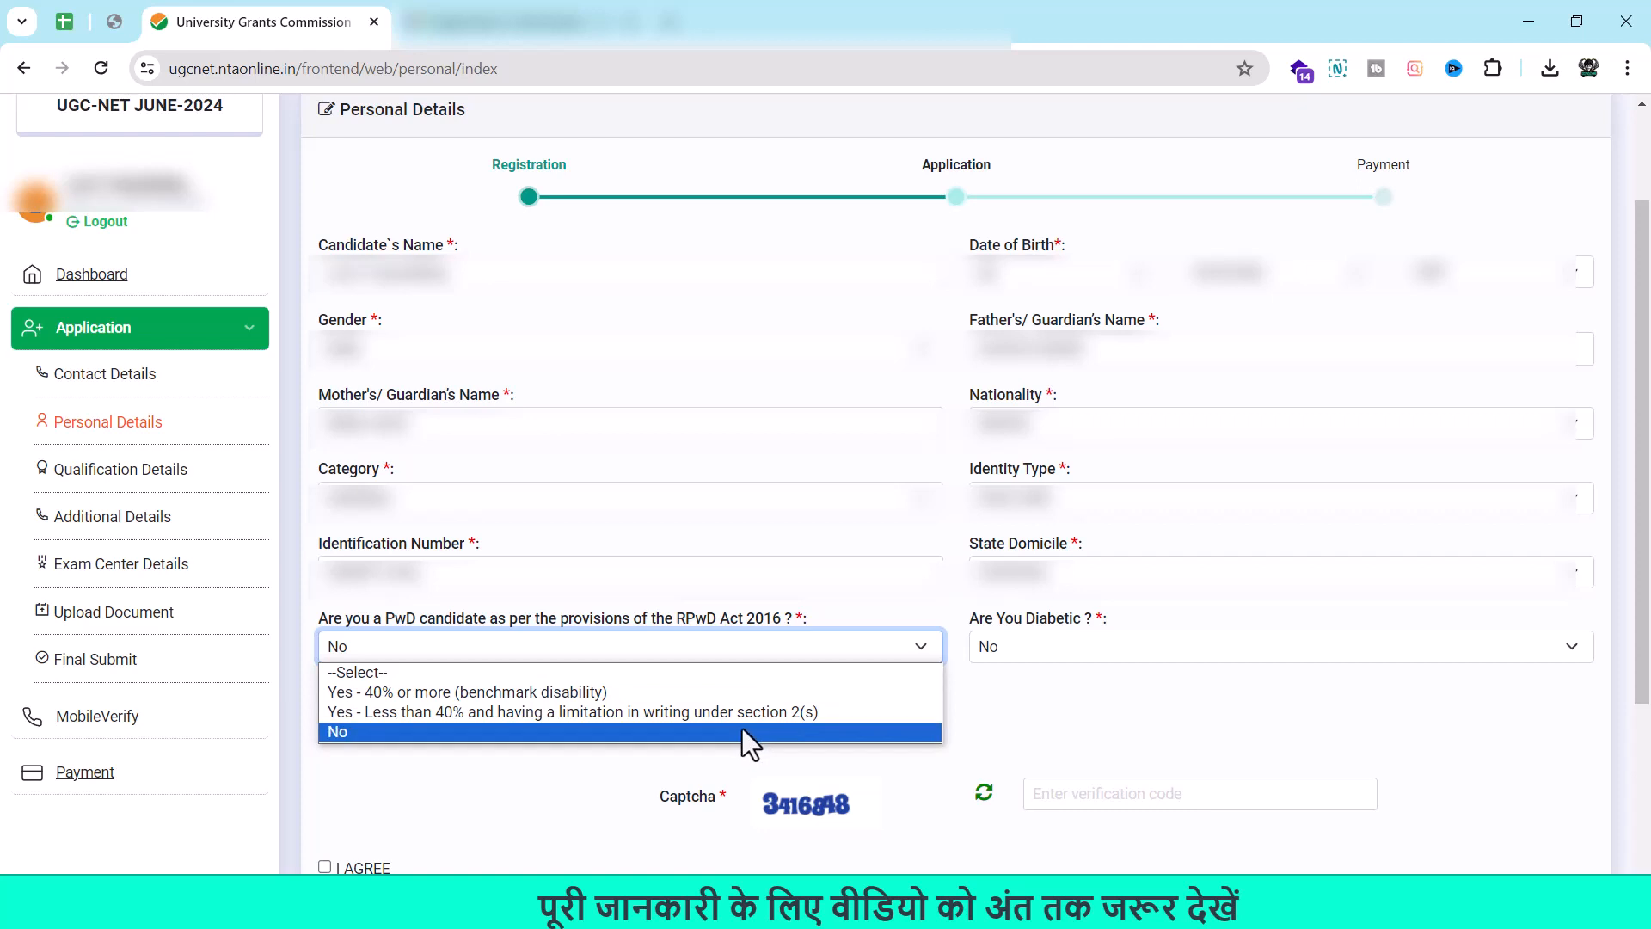
{"action": "left_click", "coordinate": [742, 729]}
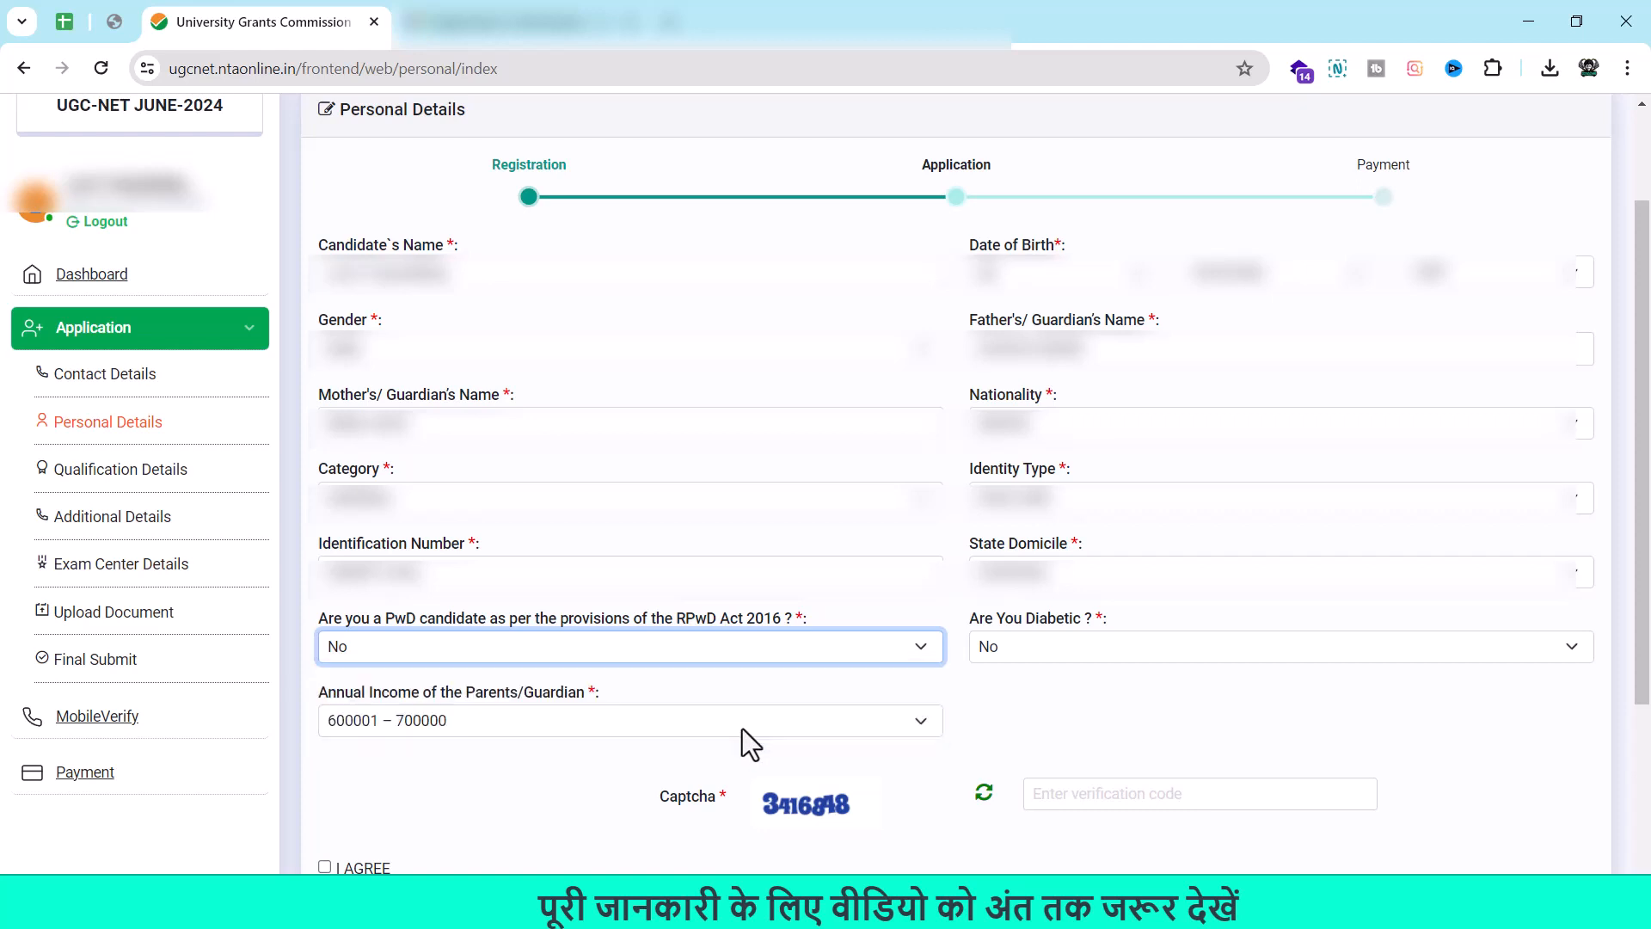
{"action": "left_click", "coordinate": [1104, 642]}
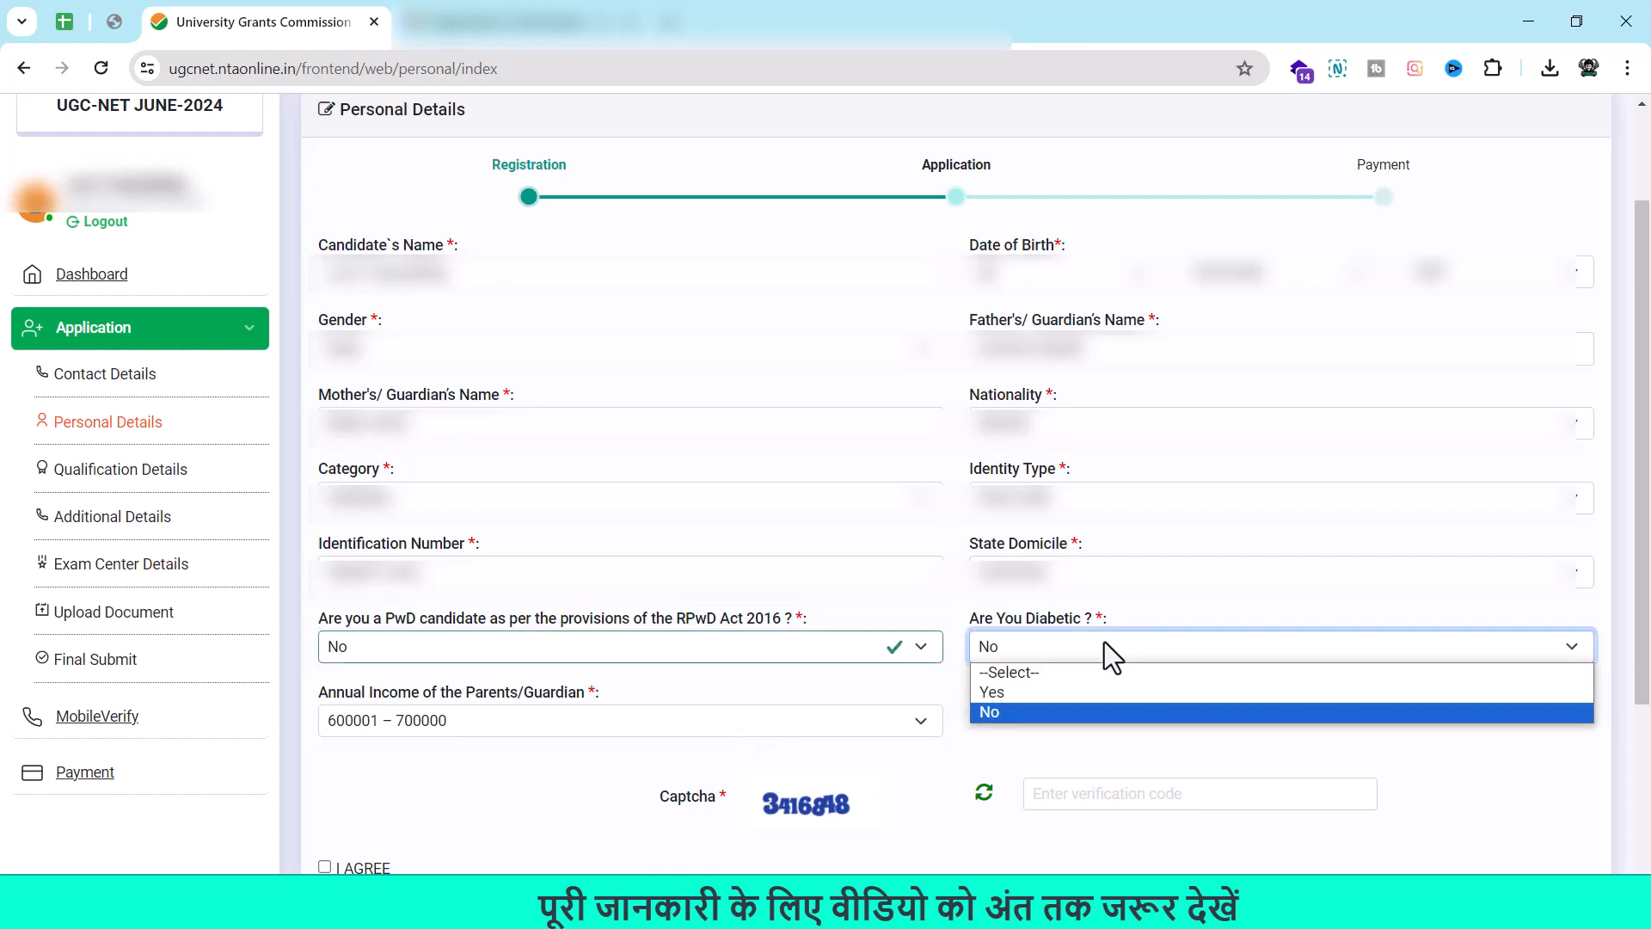
{"action": "left_click", "coordinate": [1082, 719]}
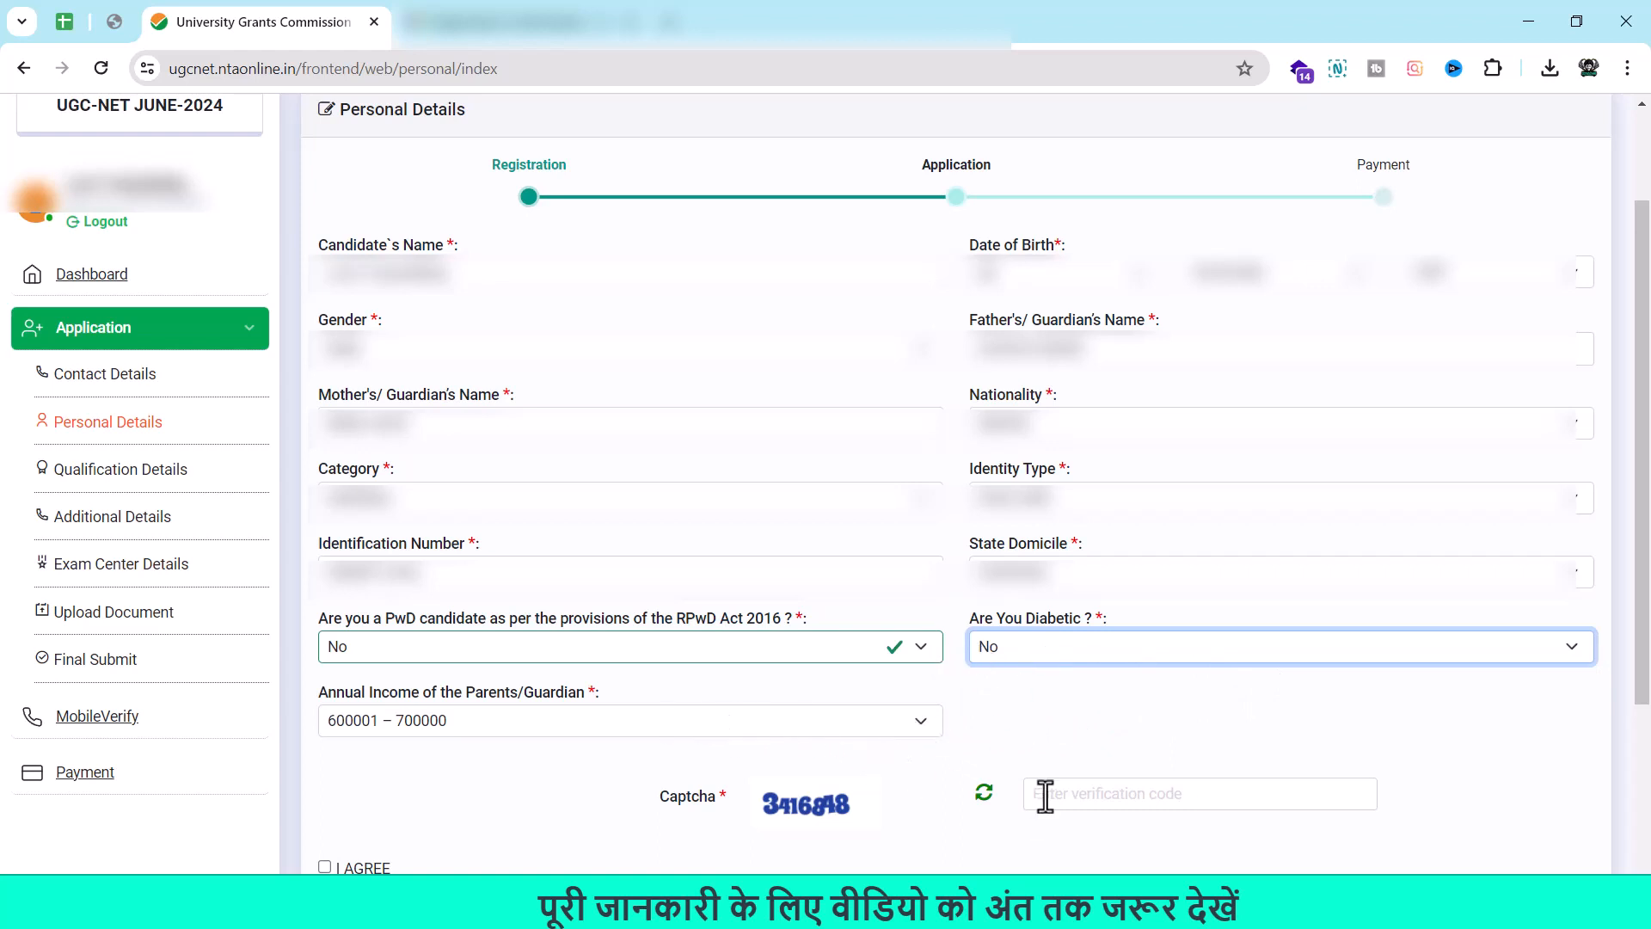
{"action": "left_click", "coordinate": [1090, 796]}
{"action": "type", "text": "416"}
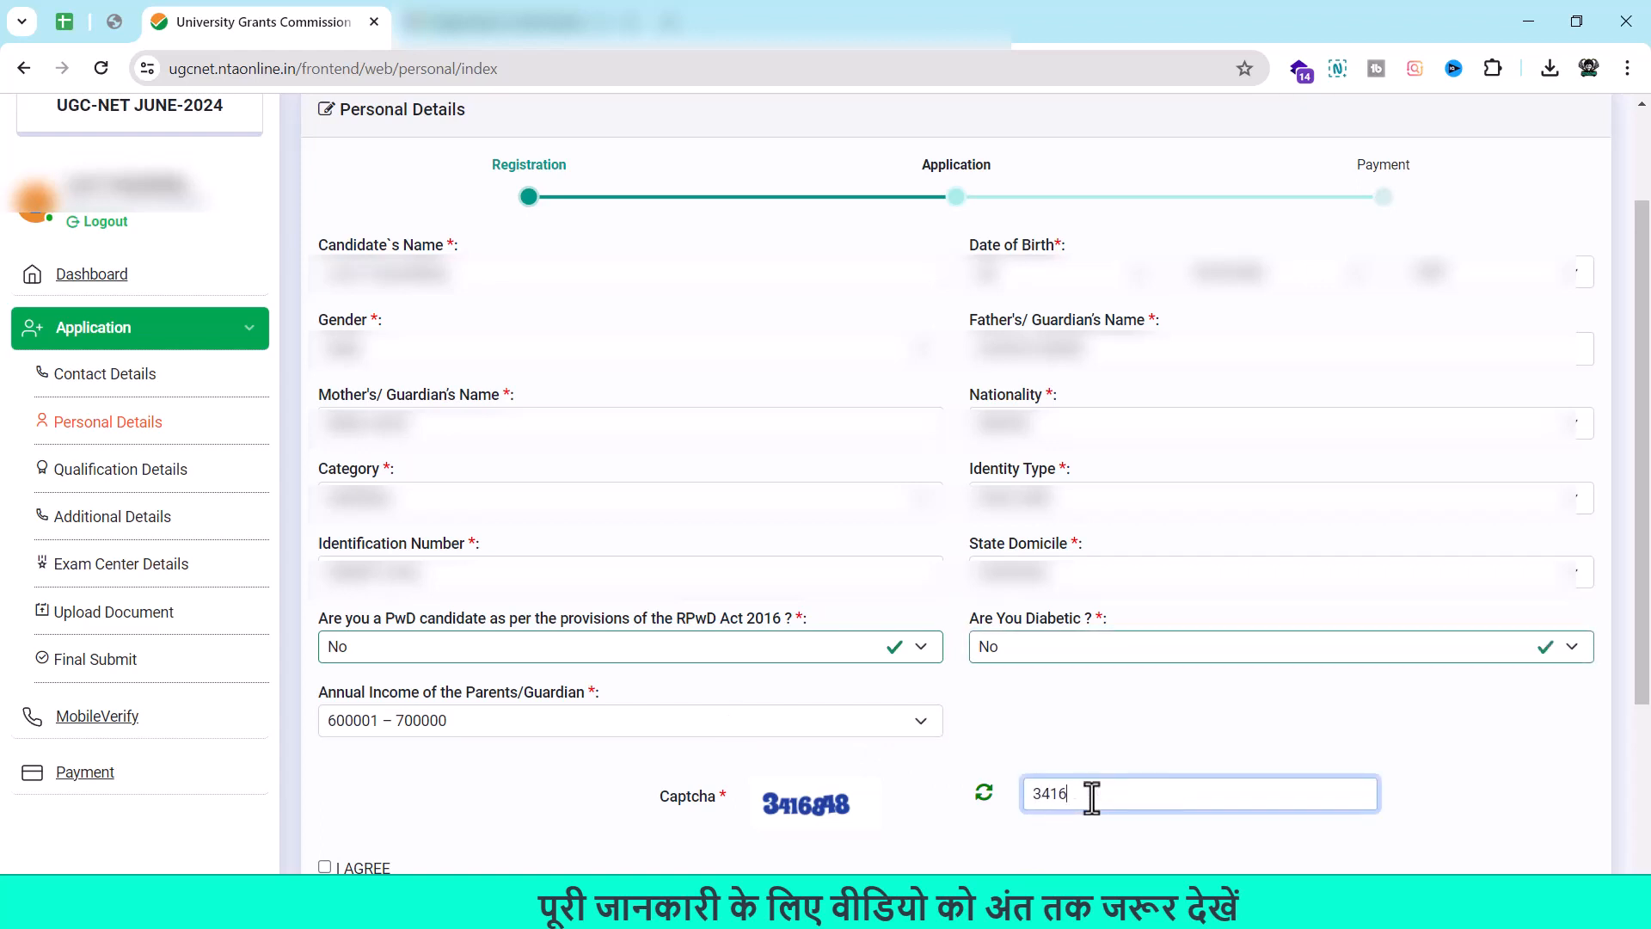
{"action": "type", "text": "848"}
{"action": "left_click", "coordinate": [325, 867]}
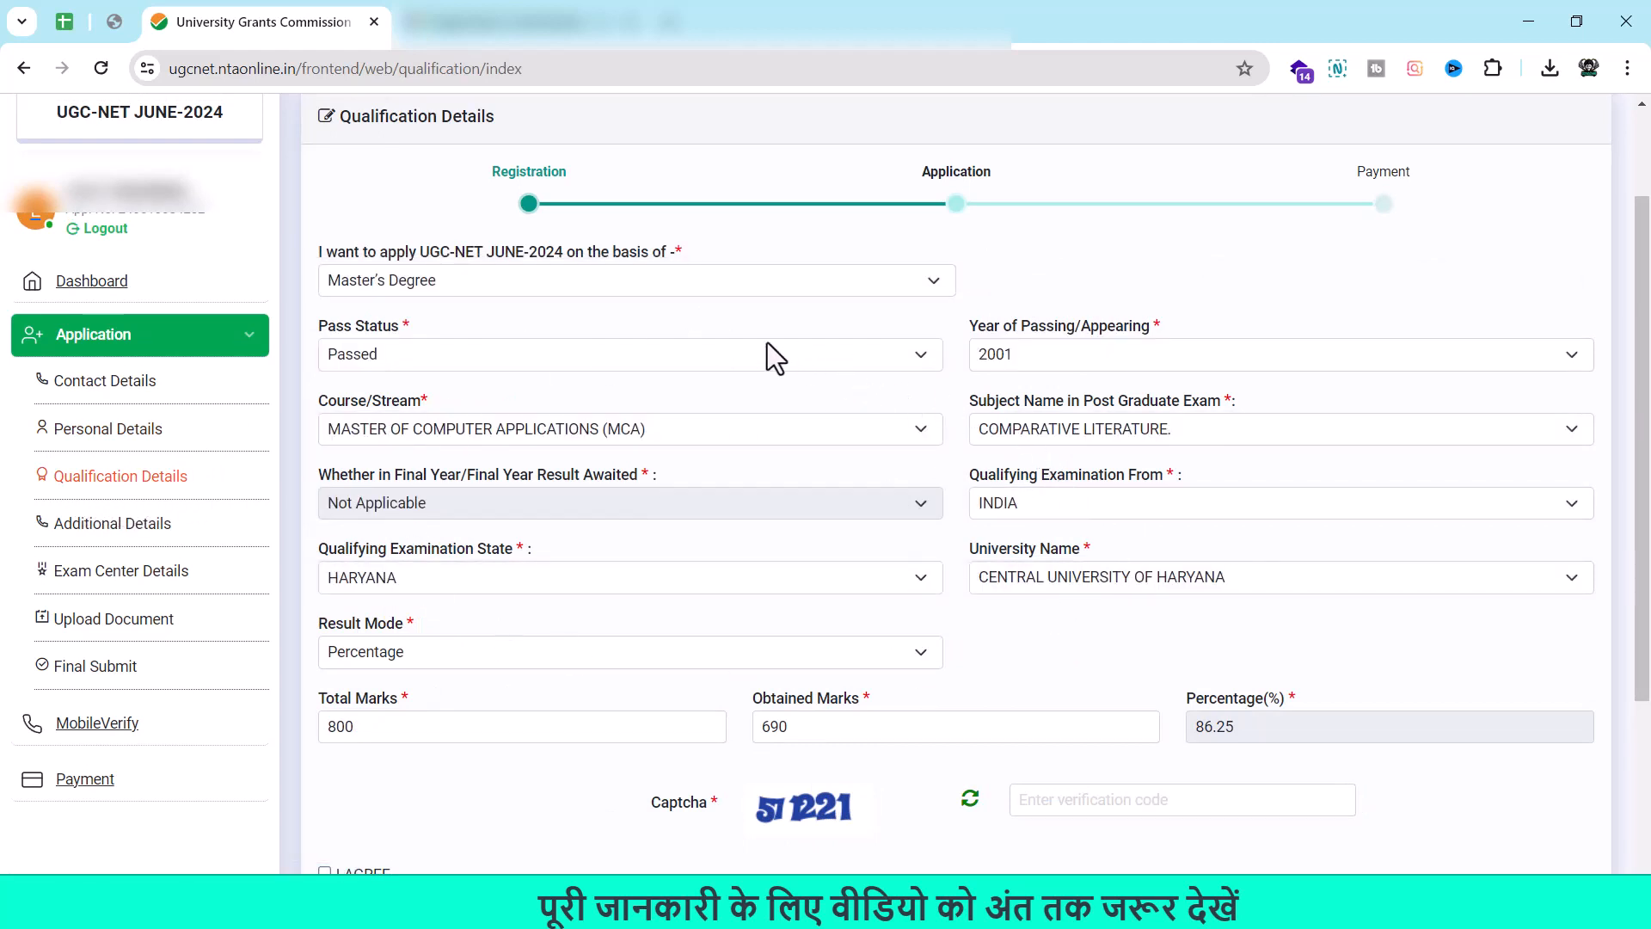
Keep Master's Degree basis and Passed status, and set the year of passing to 2000.
{"action": "left_click", "coordinate": [906, 286]}
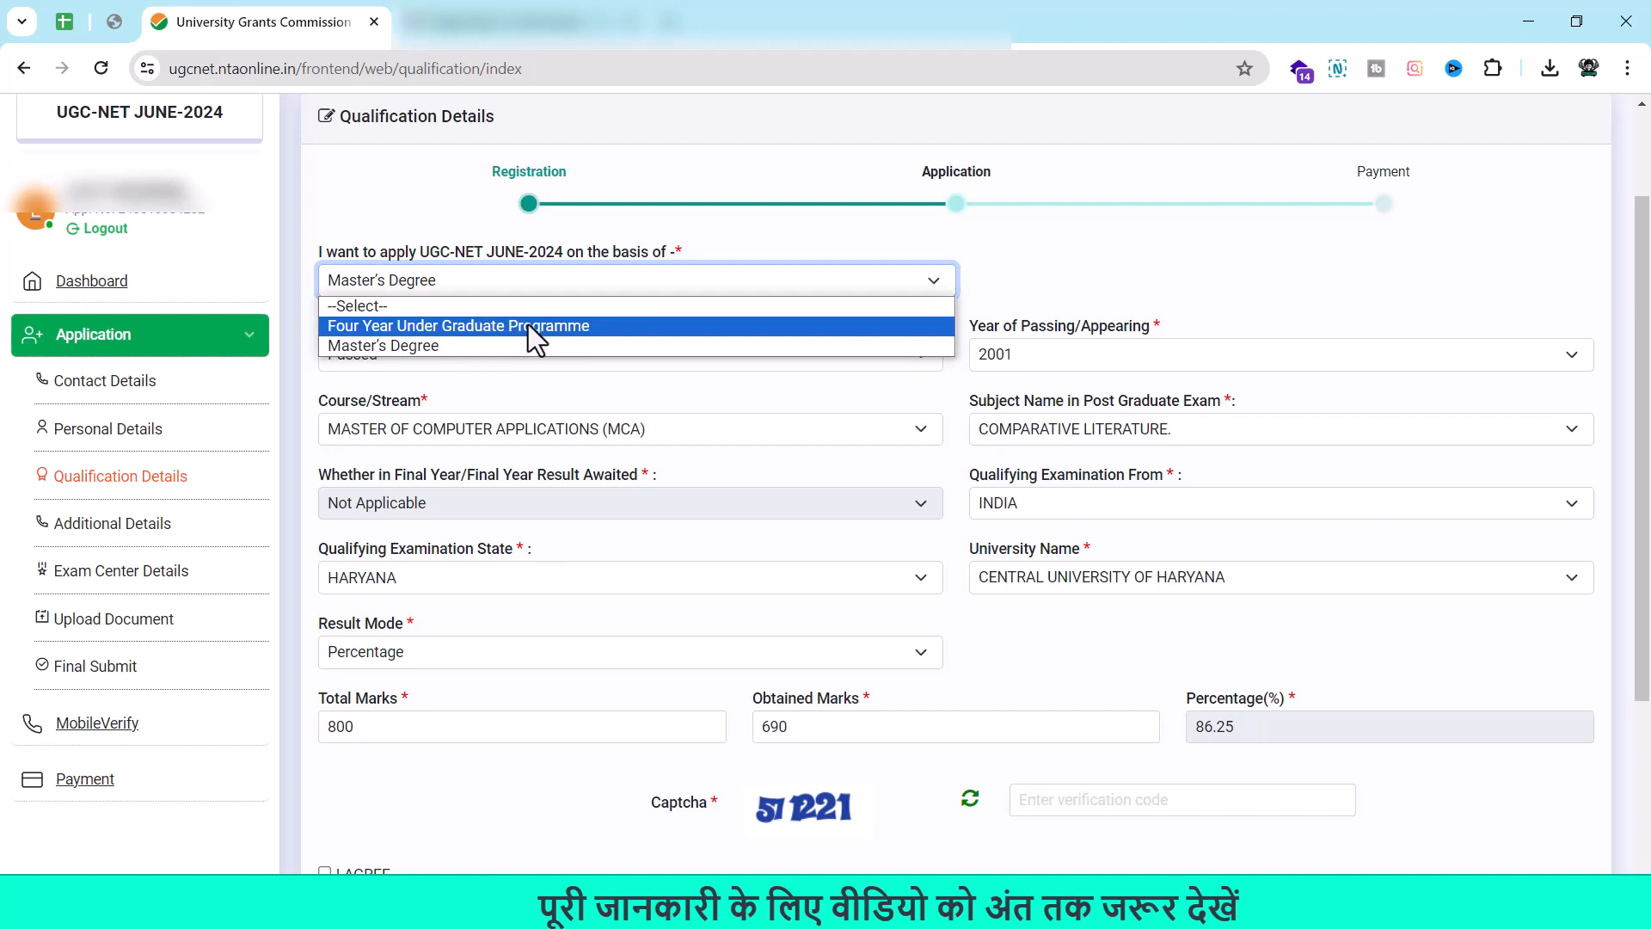
{"action": "left_click", "coordinate": [442, 347]}
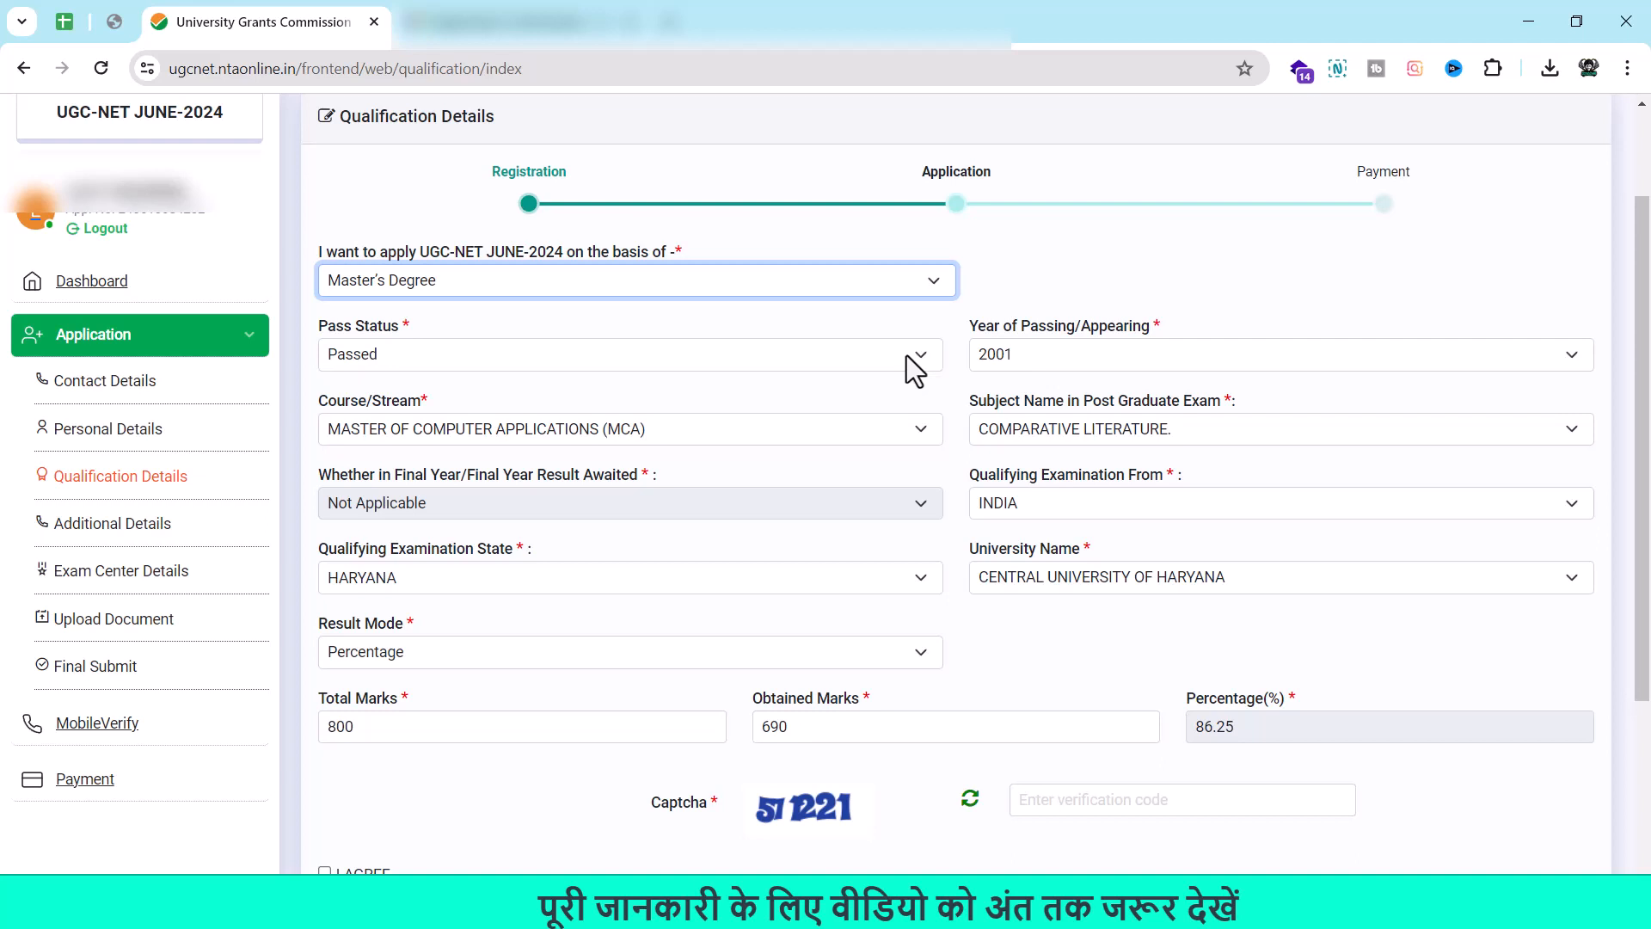
{"action": "left_click", "coordinate": [920, 366]}
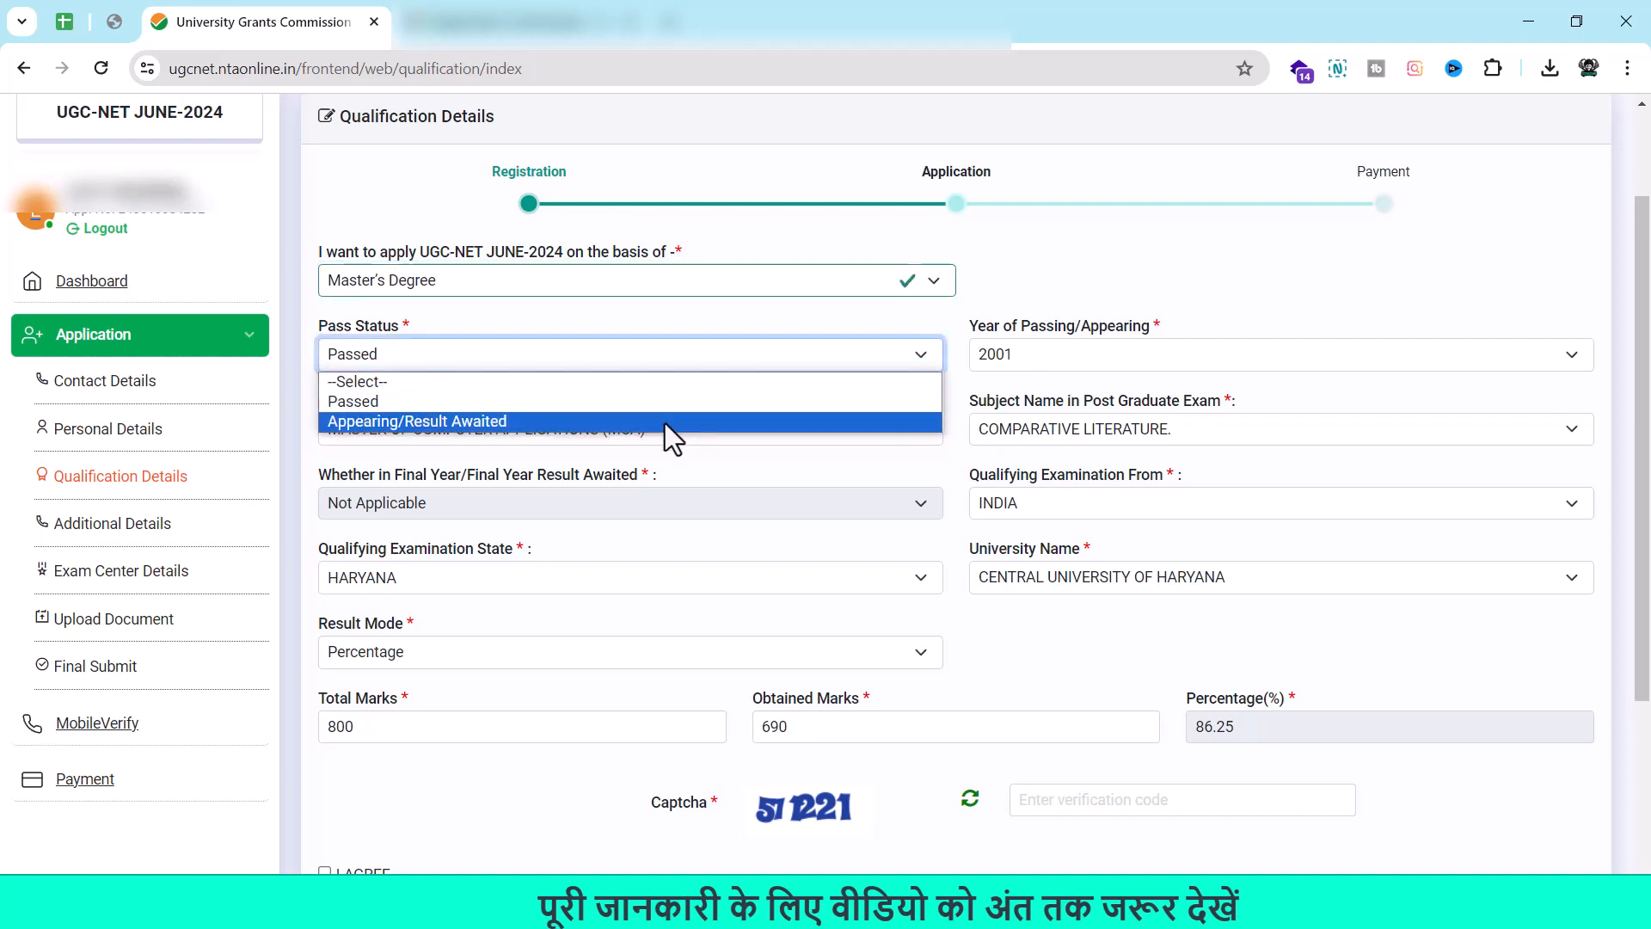
{"action": "left_click", "coordinate": [594, 400]}
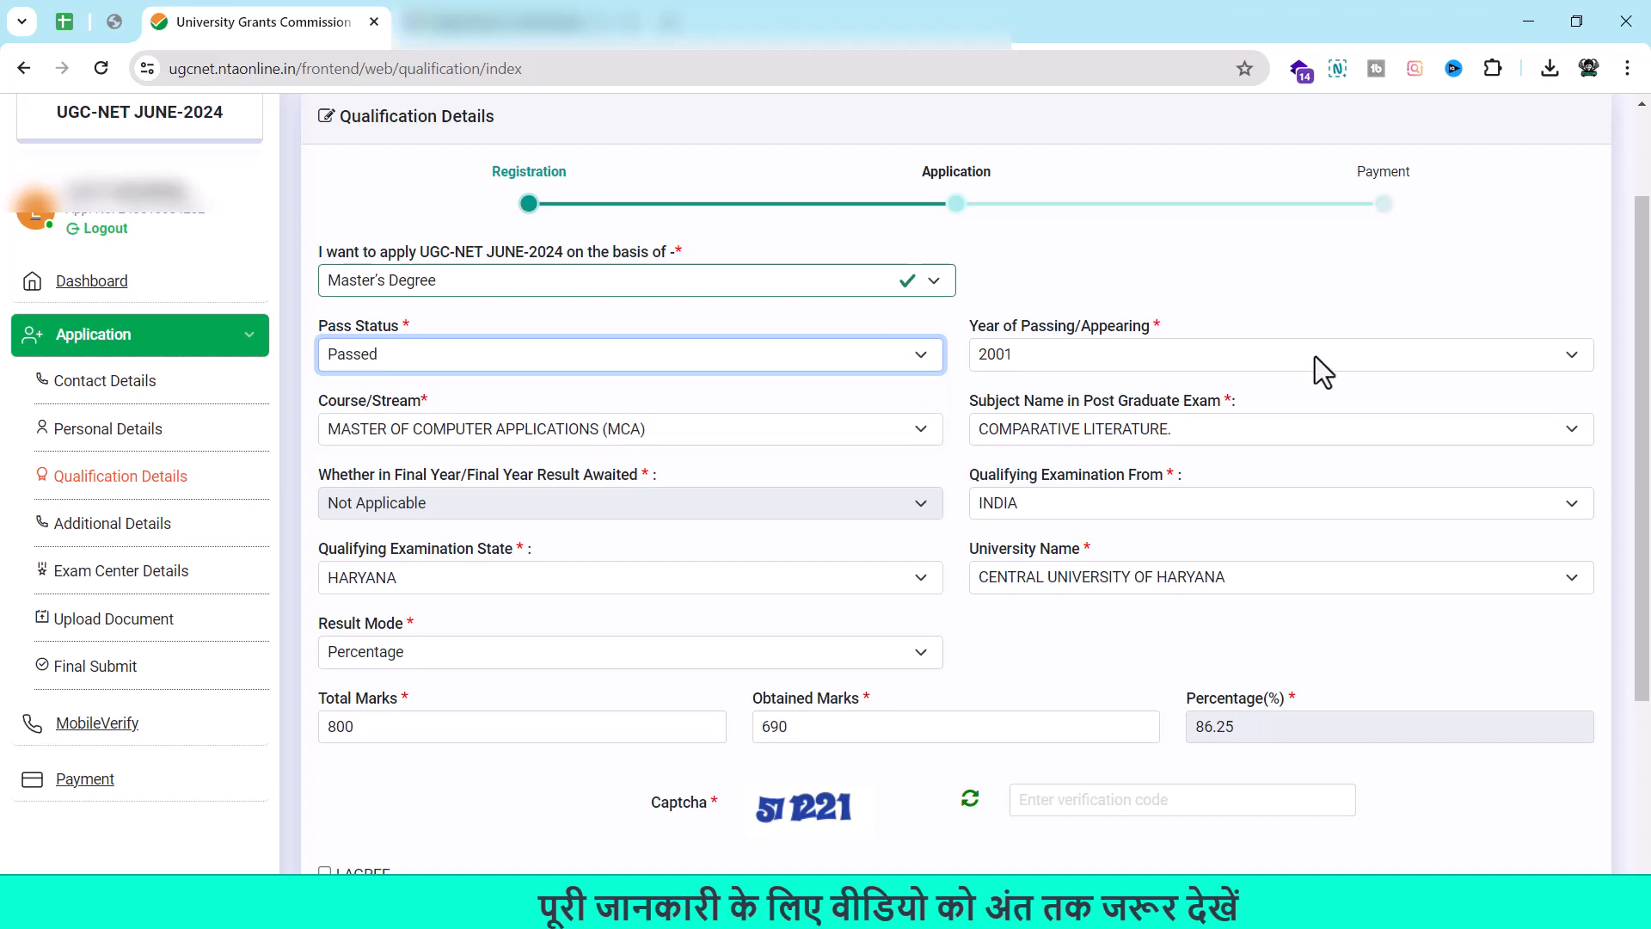
{"action": "left_click", "coordinate": [1542, 360]}
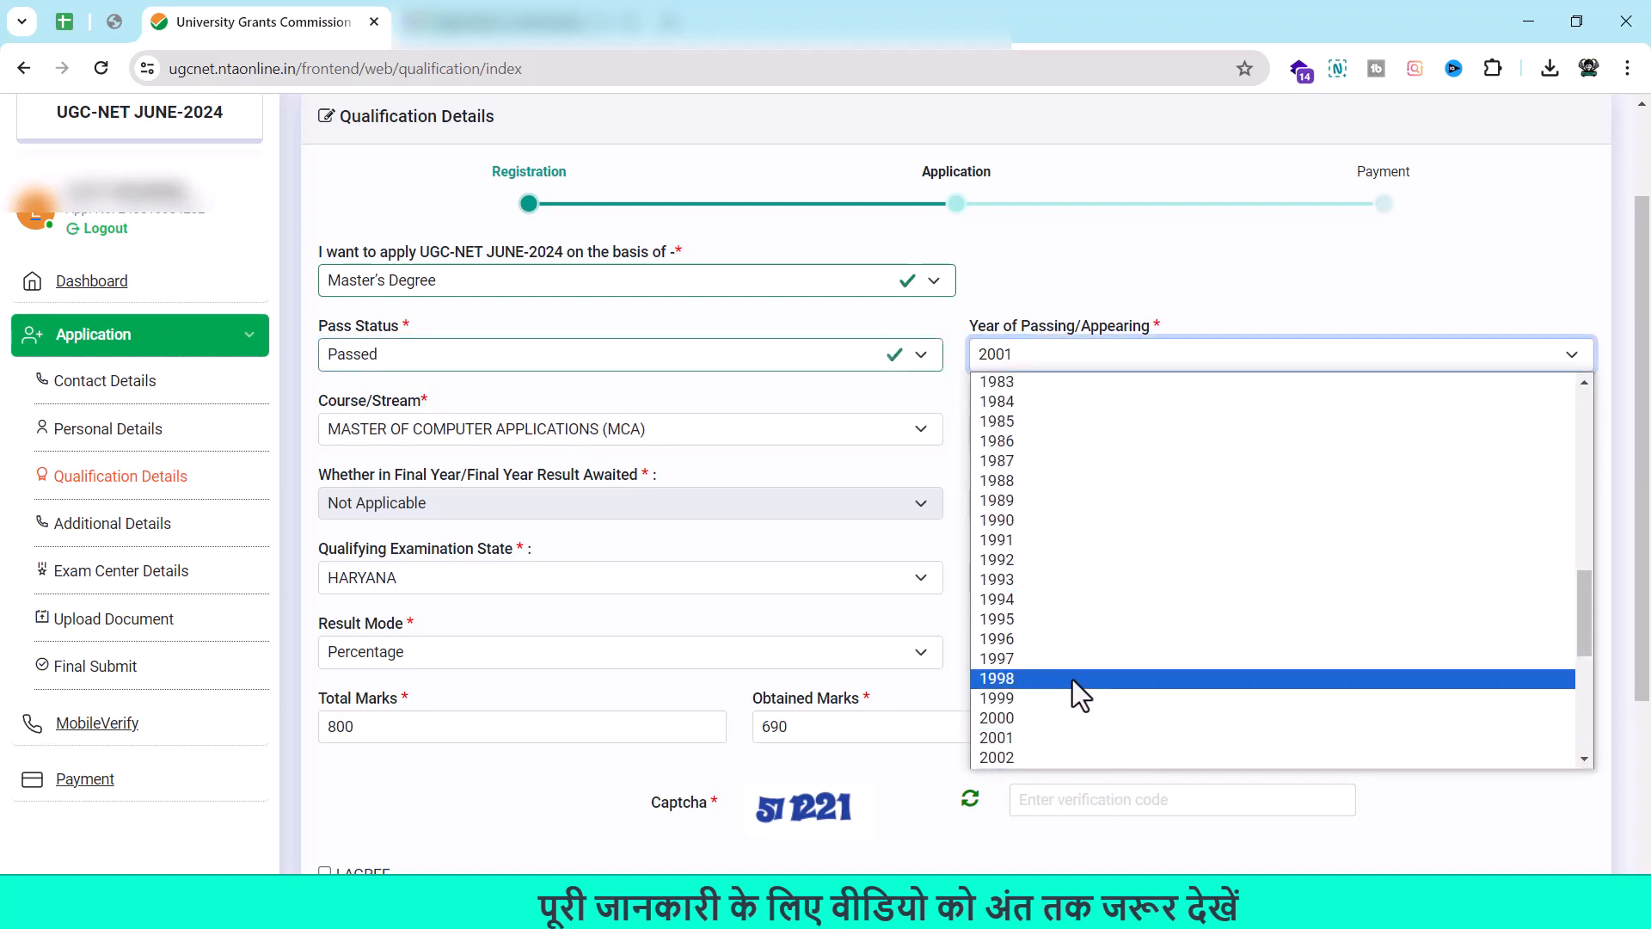
{"action": "left_click", "coordinate": [1082, 728]}
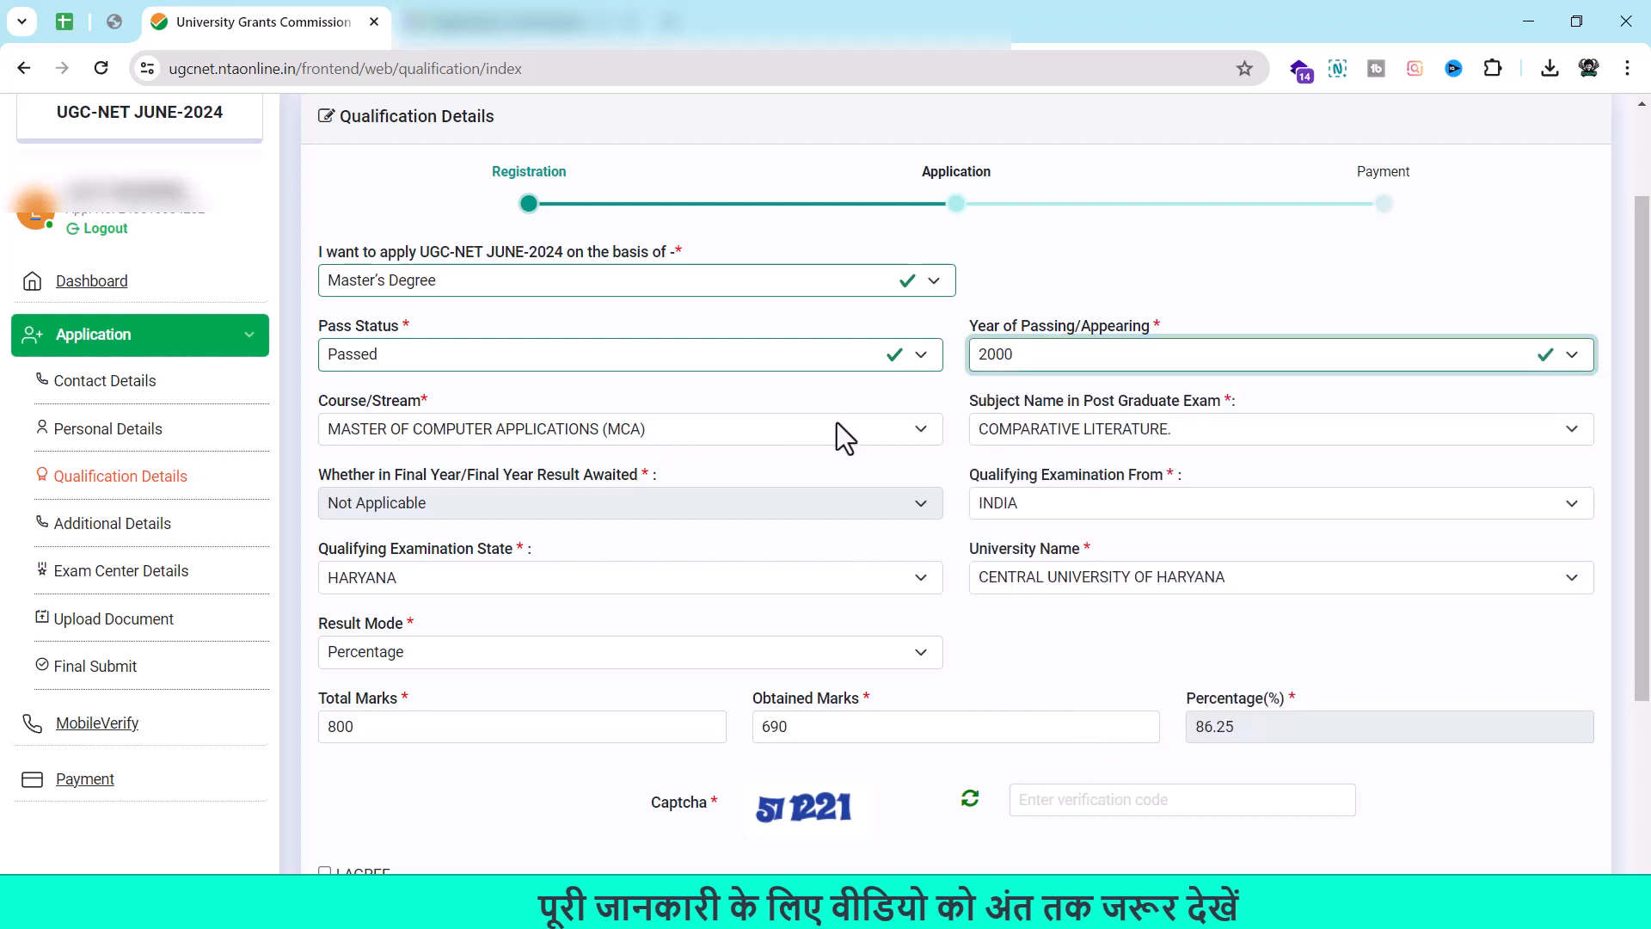
Choose MASTER OF COMMERCE (M.COM) course, ENVIRONMENTAL SCIENCES subject, and keep INDIA as qualifying country.
{"action": "left_click", "coordinate": [889, 434]}
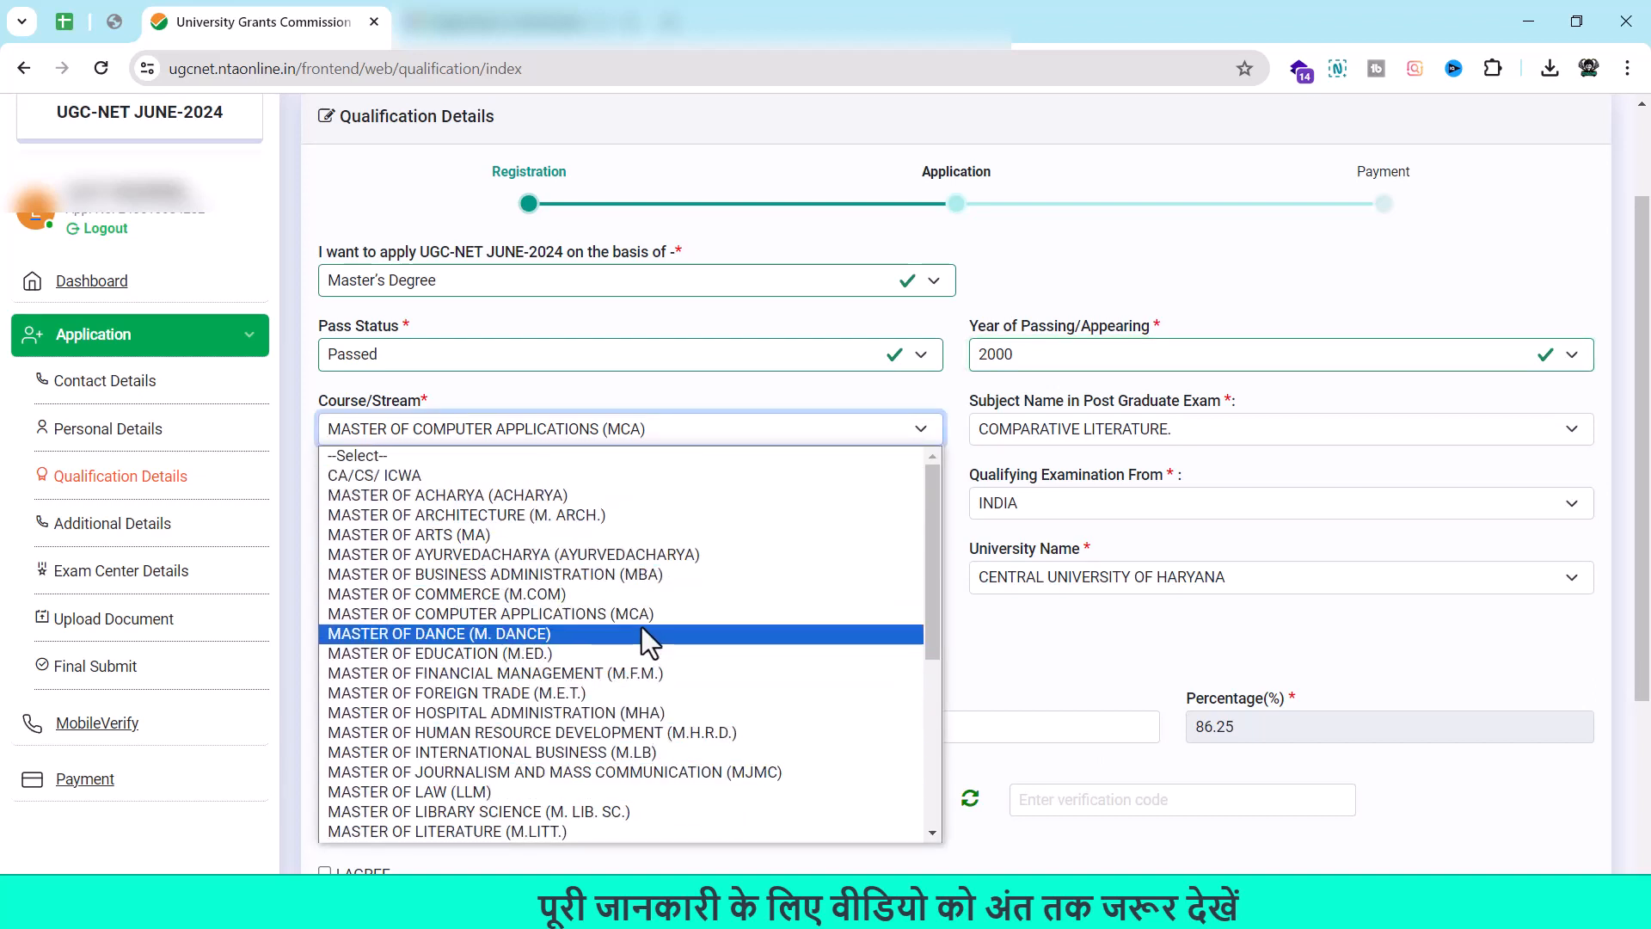
{"action": "left_click", "coordinate": [644, 601]}
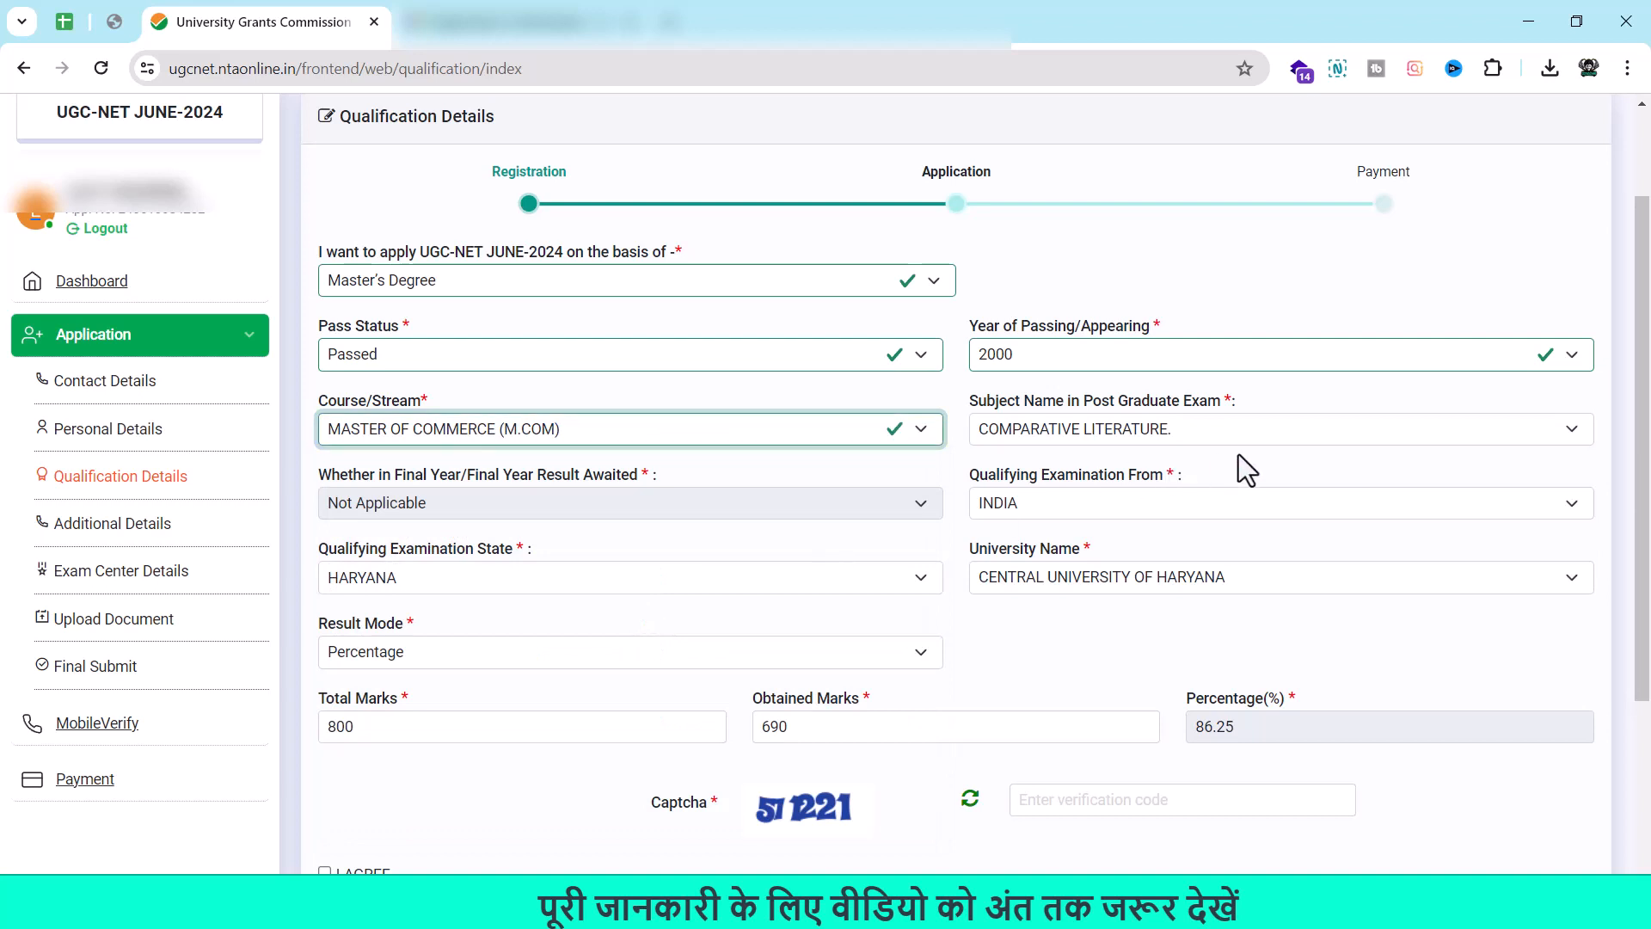
{"action": "left_click", "coordinate": [1324, 434]}
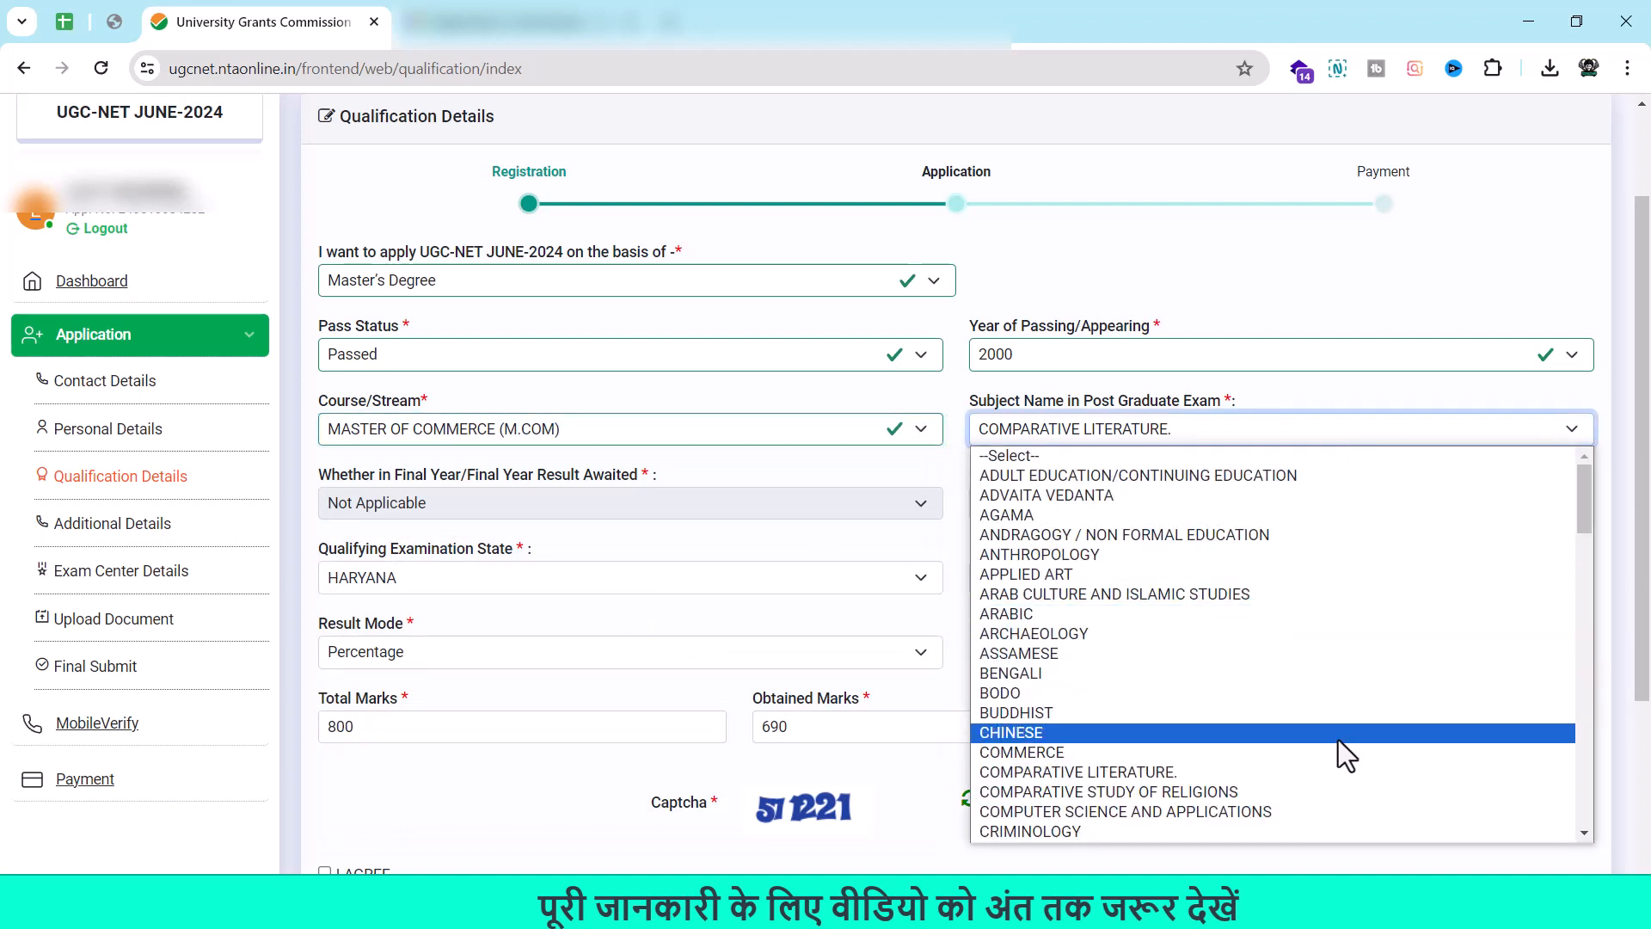
{"action": "scroll", "coordinate": [1292, 705], "scroll_direction": "down", "scroll_amount": 2}
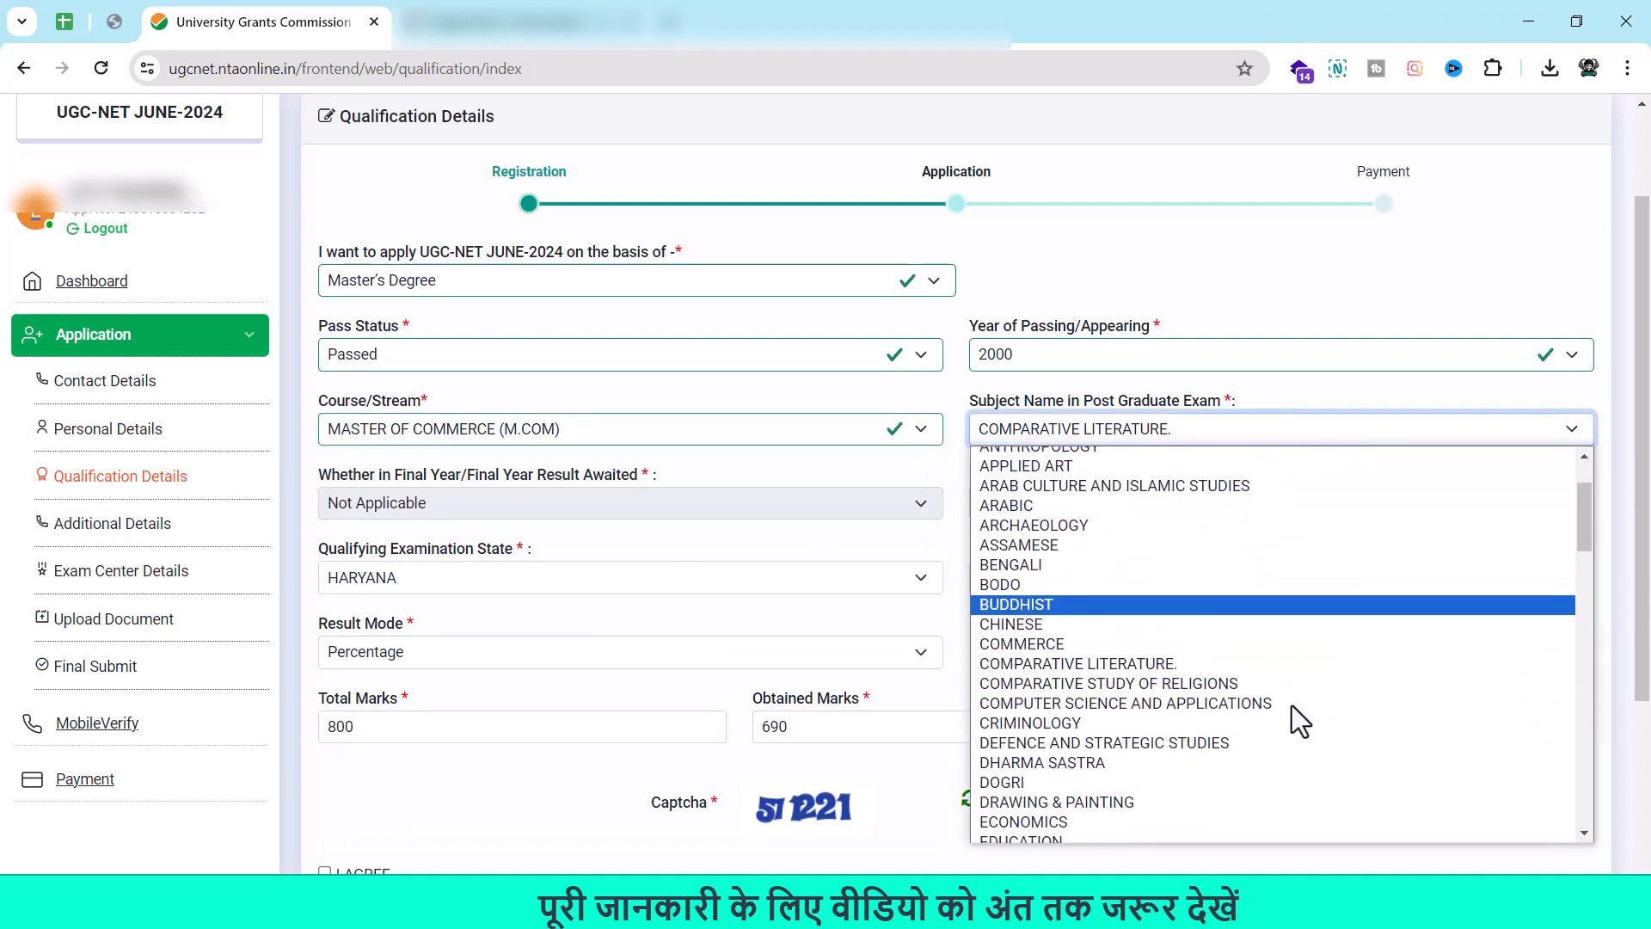
{"action": "scroll", "coordinate": [1259, 715], "scroll_direction": "down", "scroll_amount": 3}
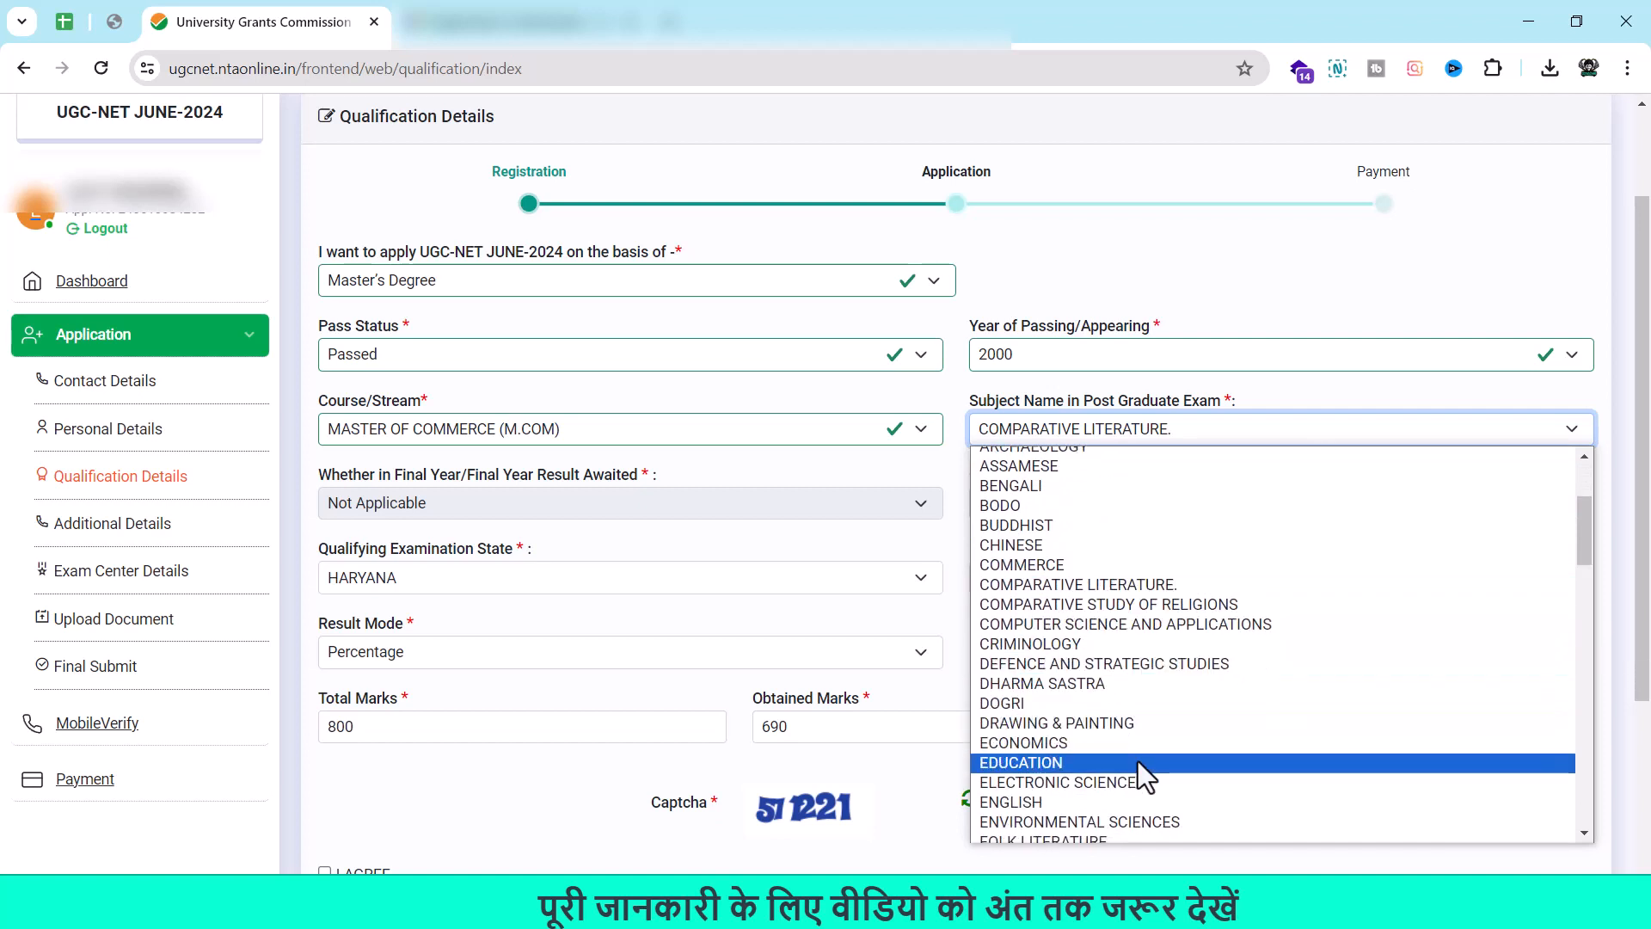
{"action": "scroll", "coordinate": [1138, 761], "scroll_direction": "down", "scroll_amount": 2}
{"action": "scroll", "coordinate": [1138, 761], "scroll_direction": "down", "scroll_amount": 1}
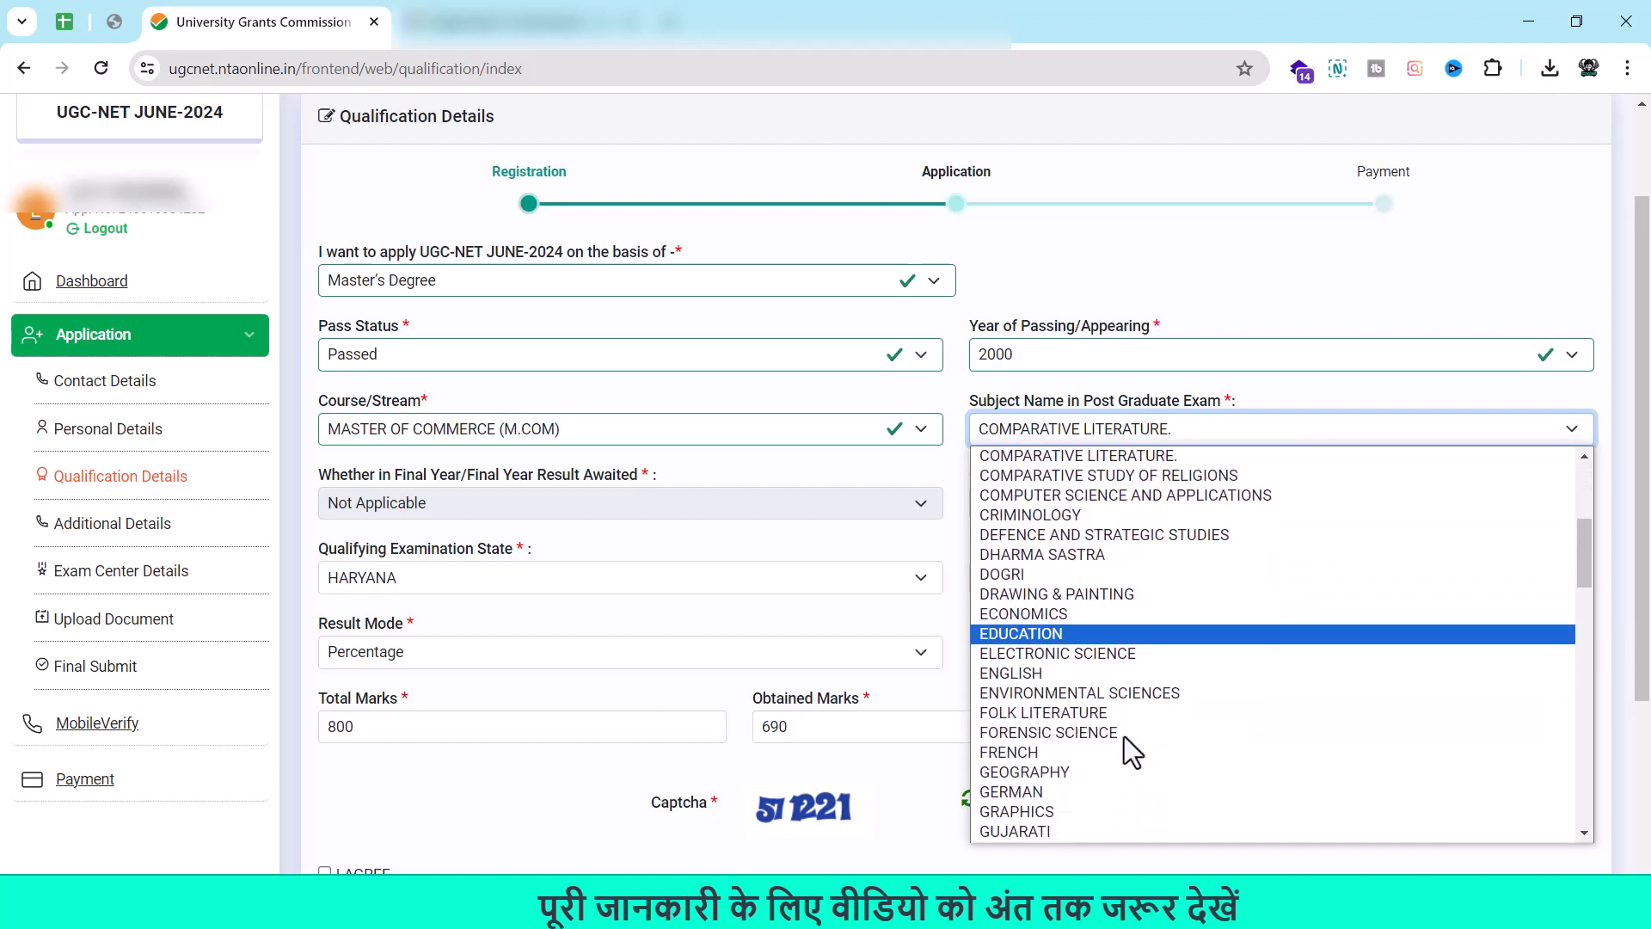
{"action": "left_click", "coordinate": [1108, 690]}
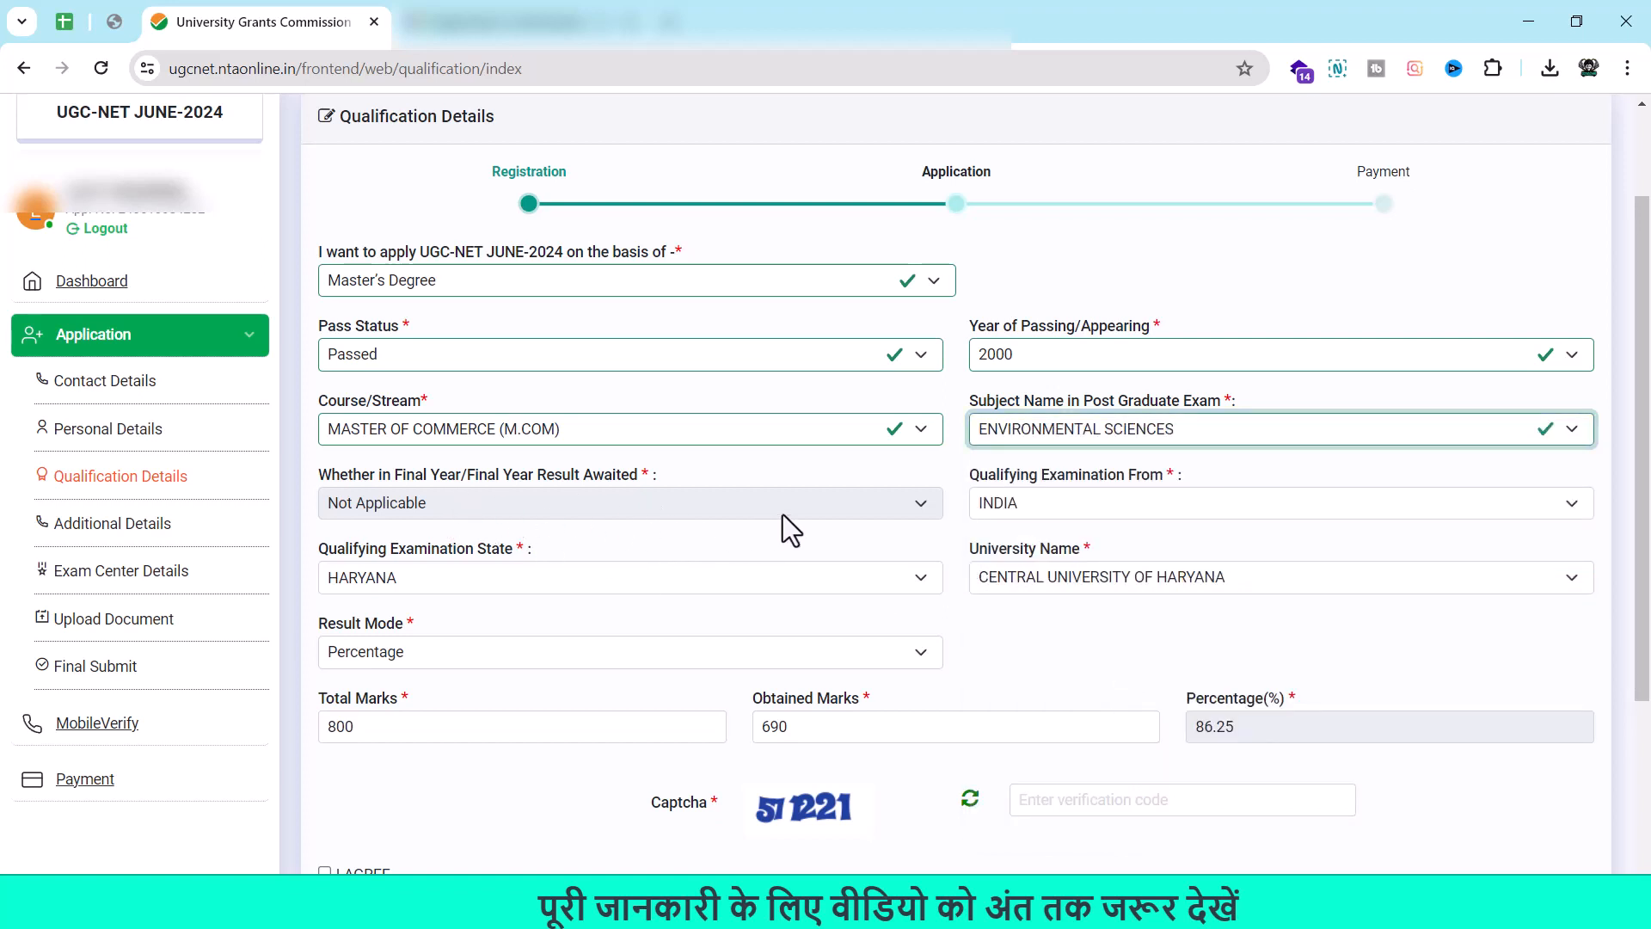
{"action": "left_click", "coordinate": [863, 503]}
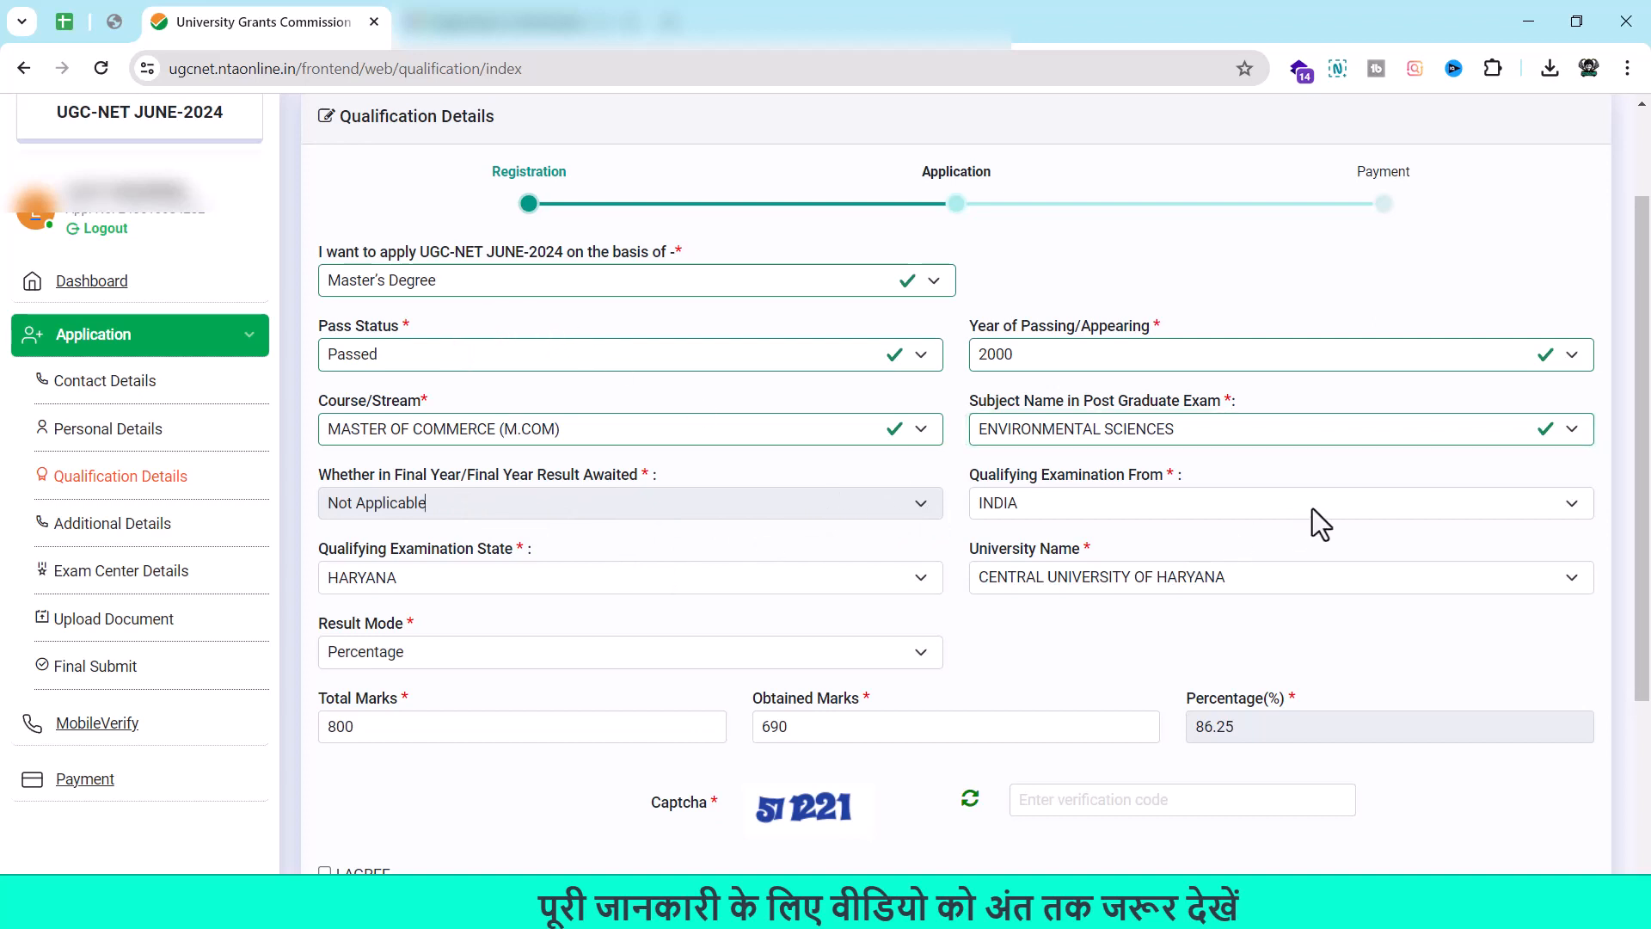
{"action": "left_click", "coordinate": [1339, 507]}
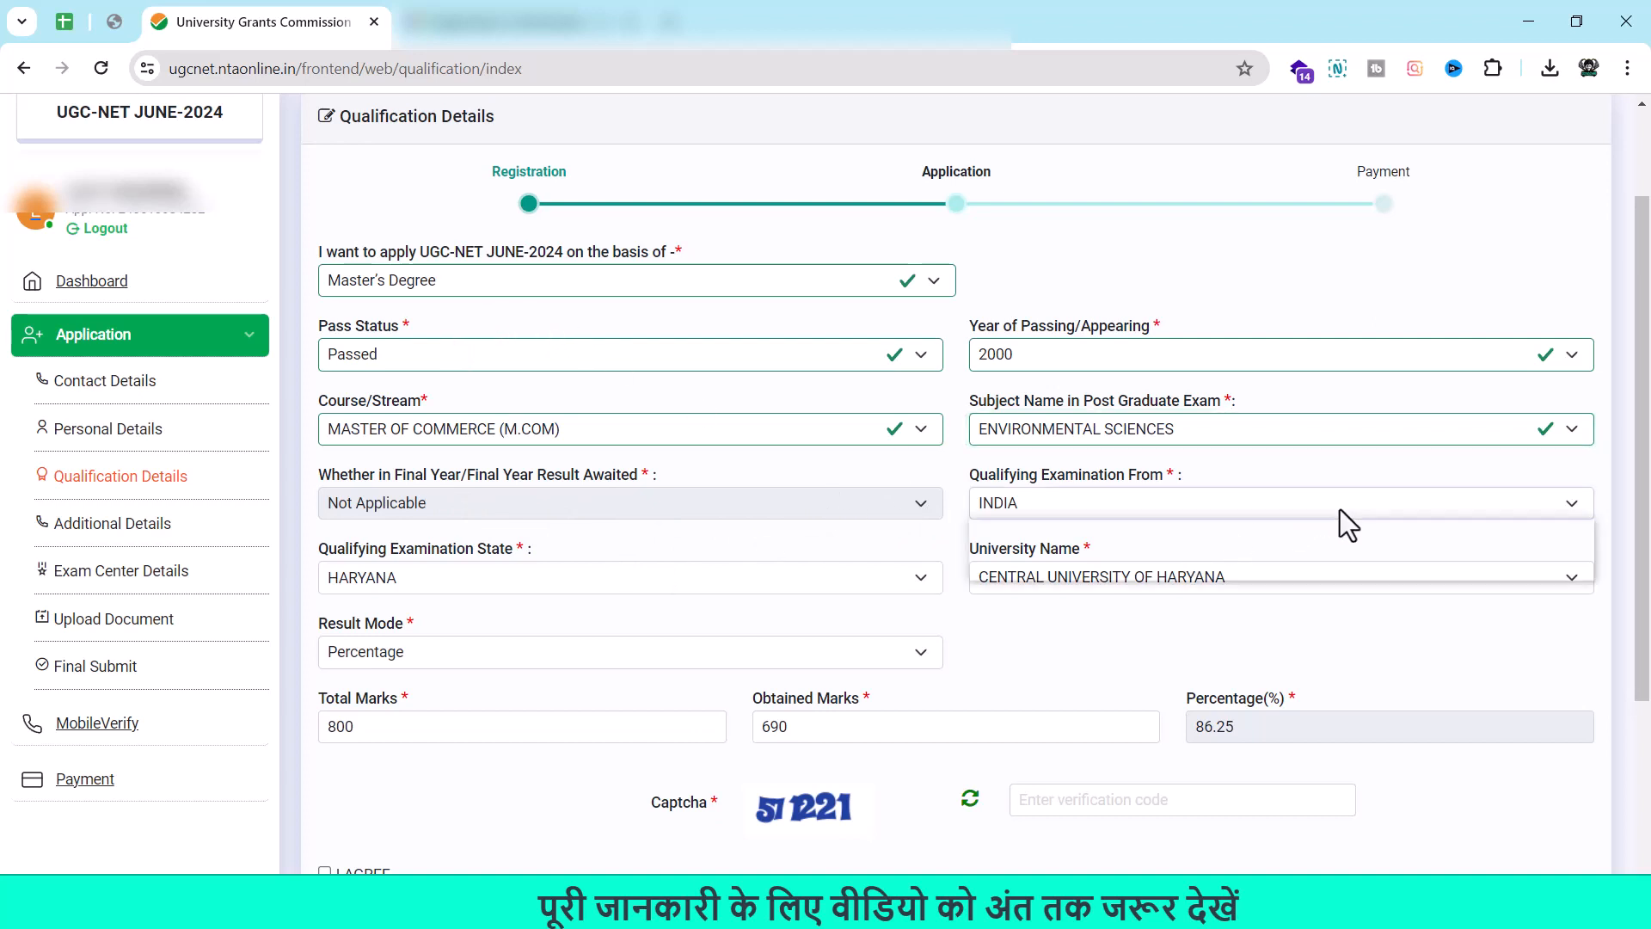
{"action": "left_click", "coordinate": [1210, 554]}
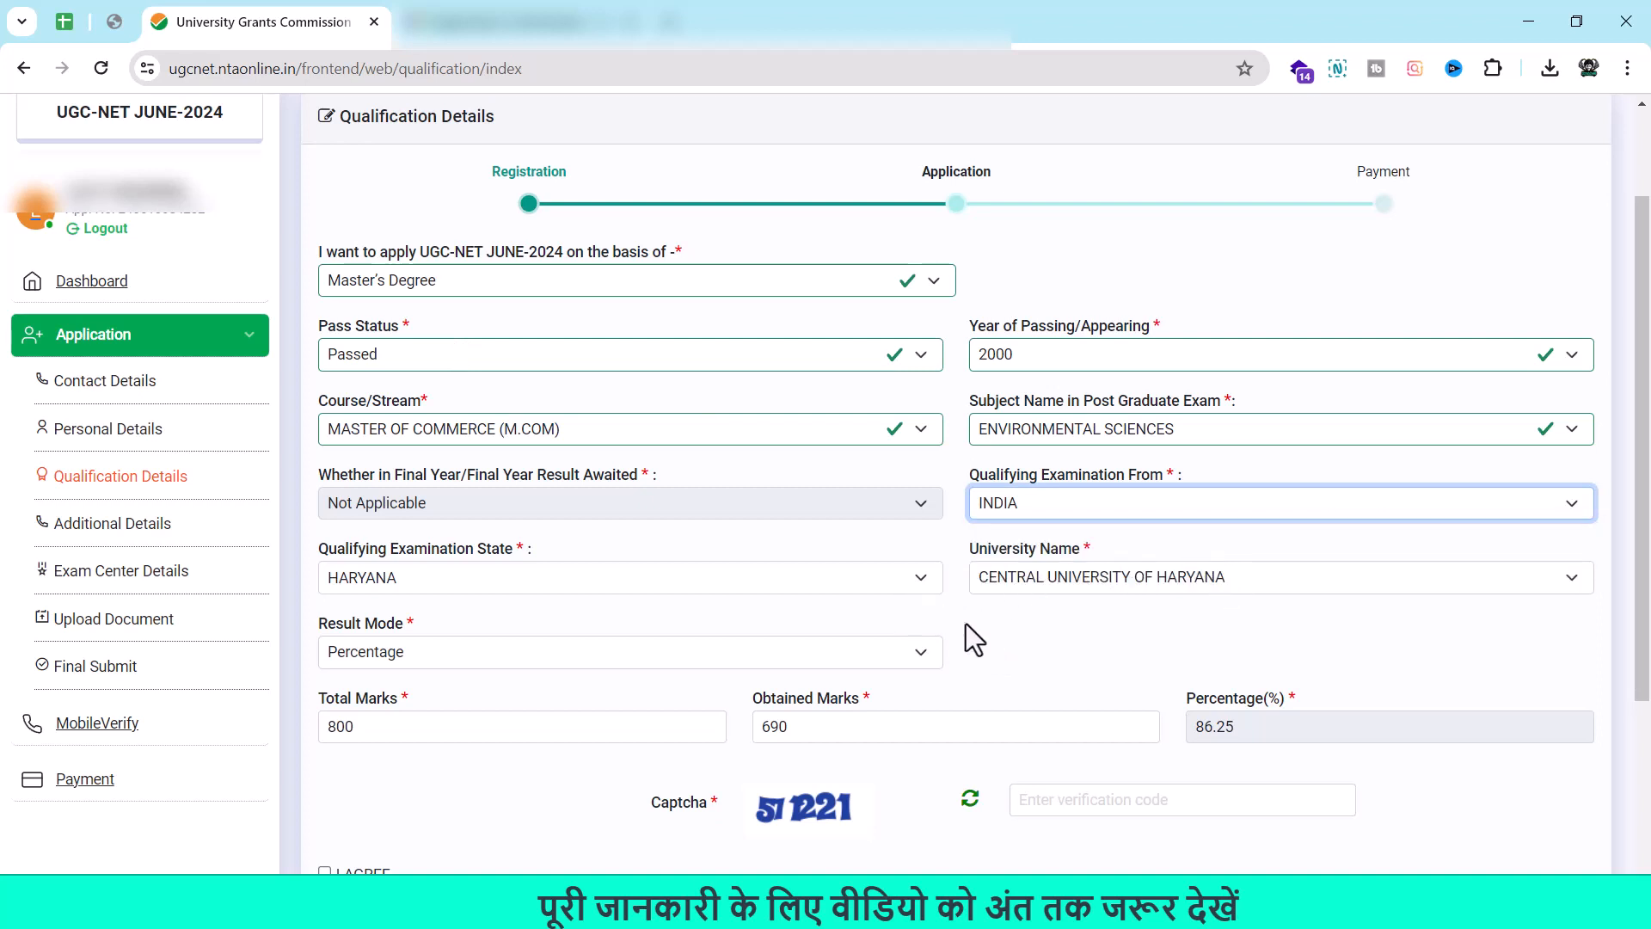
Set the qualifying examination state to DELHI and the university to DELHI TECHNOLOGICAL UNIVERSITY.
{"action": "left_click", "coordinate": [887, 587]}
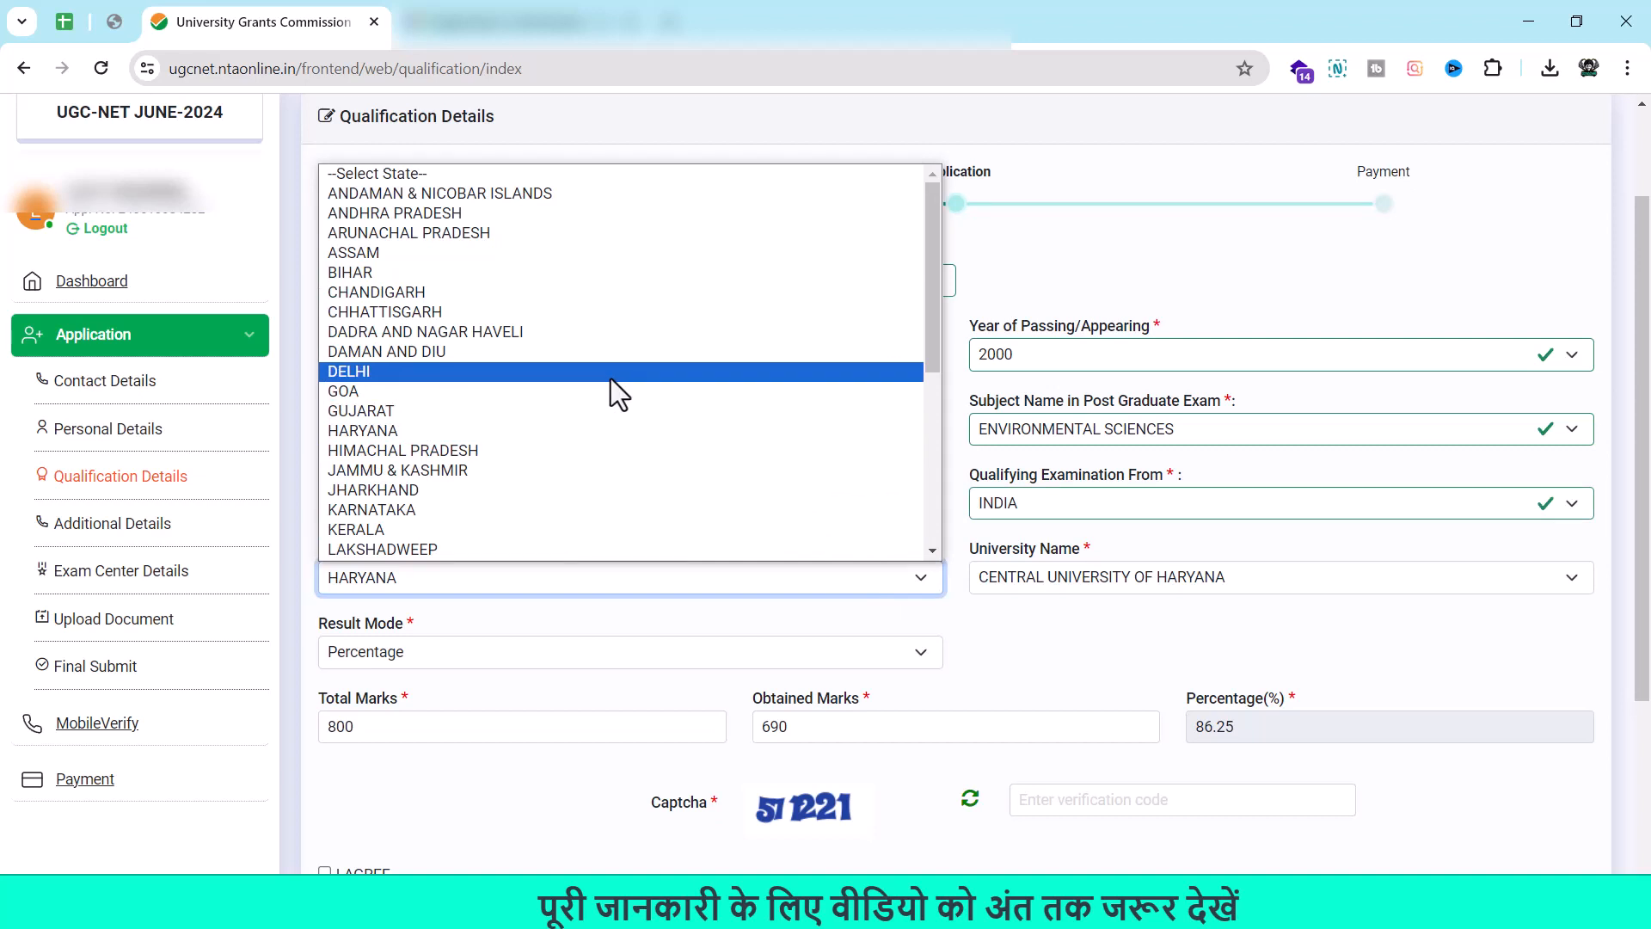
{"action": "key", "text": "Escape"}
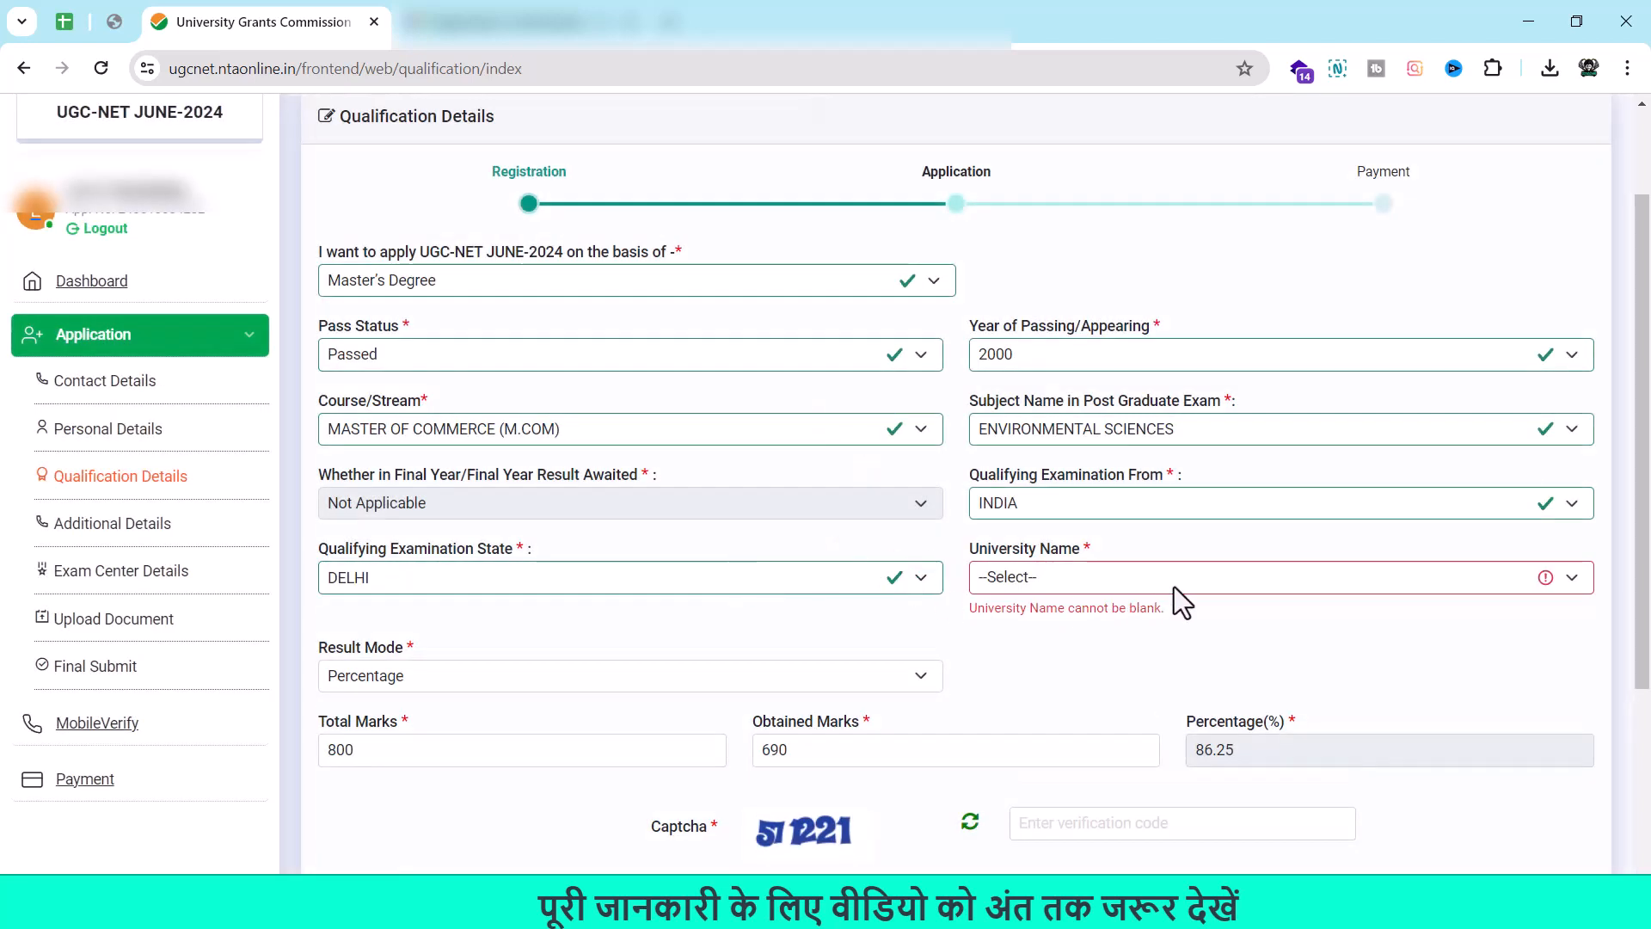
{"action": "left_click", "coordinate": [1562, 581]}
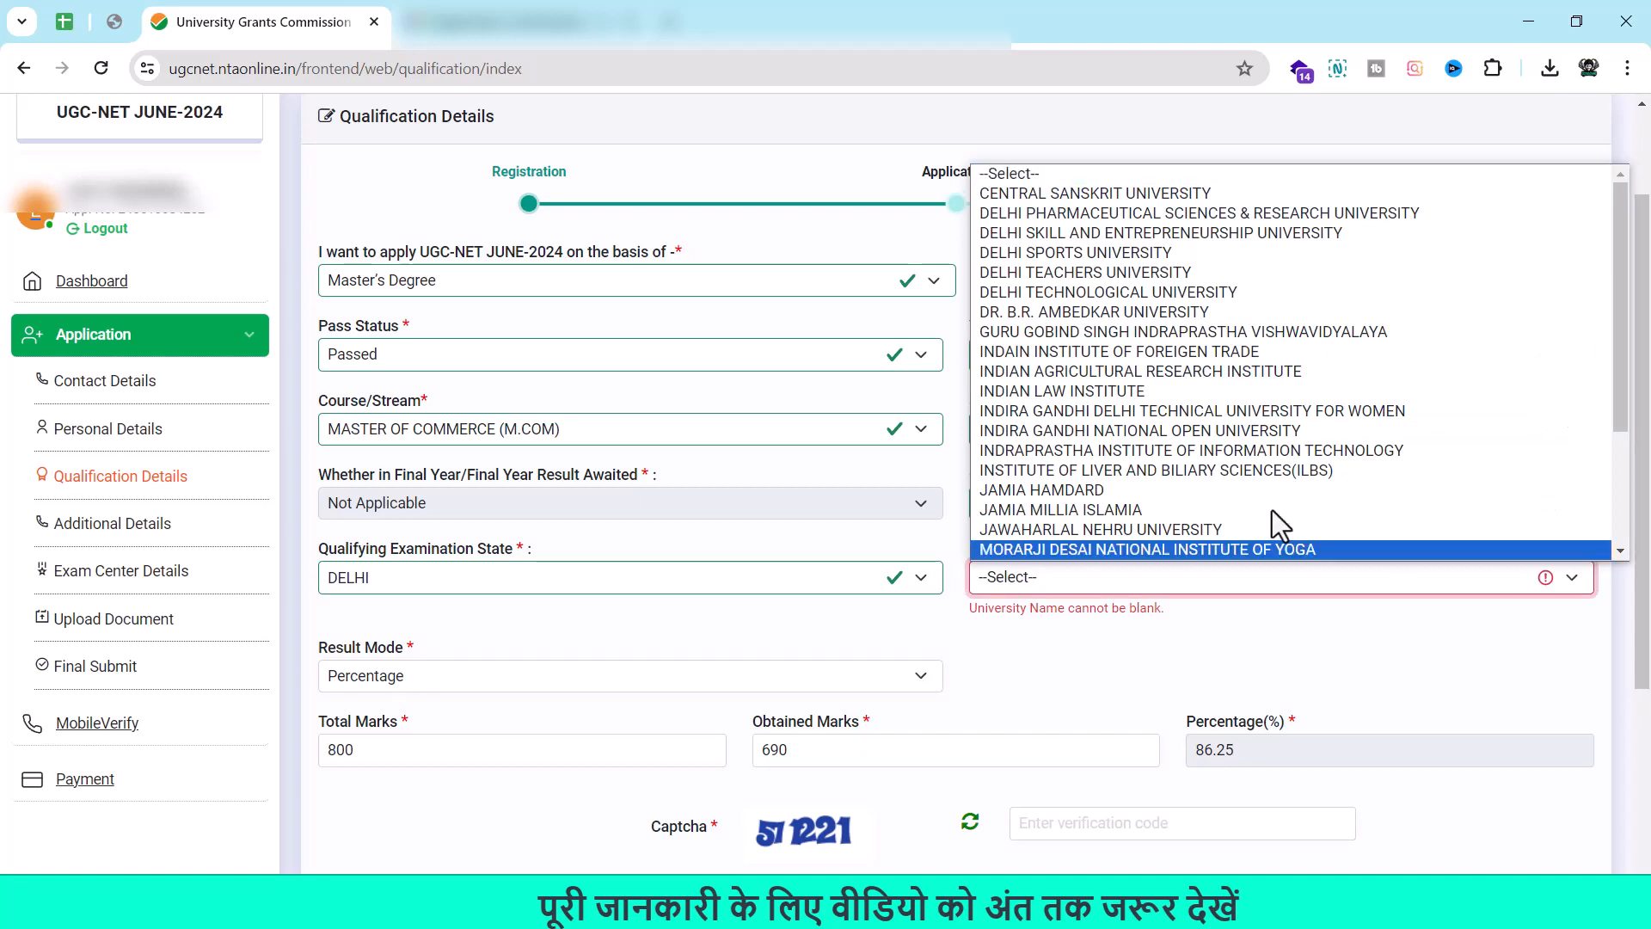
{"action": "left_click", "coordinate": [1083, 276]}
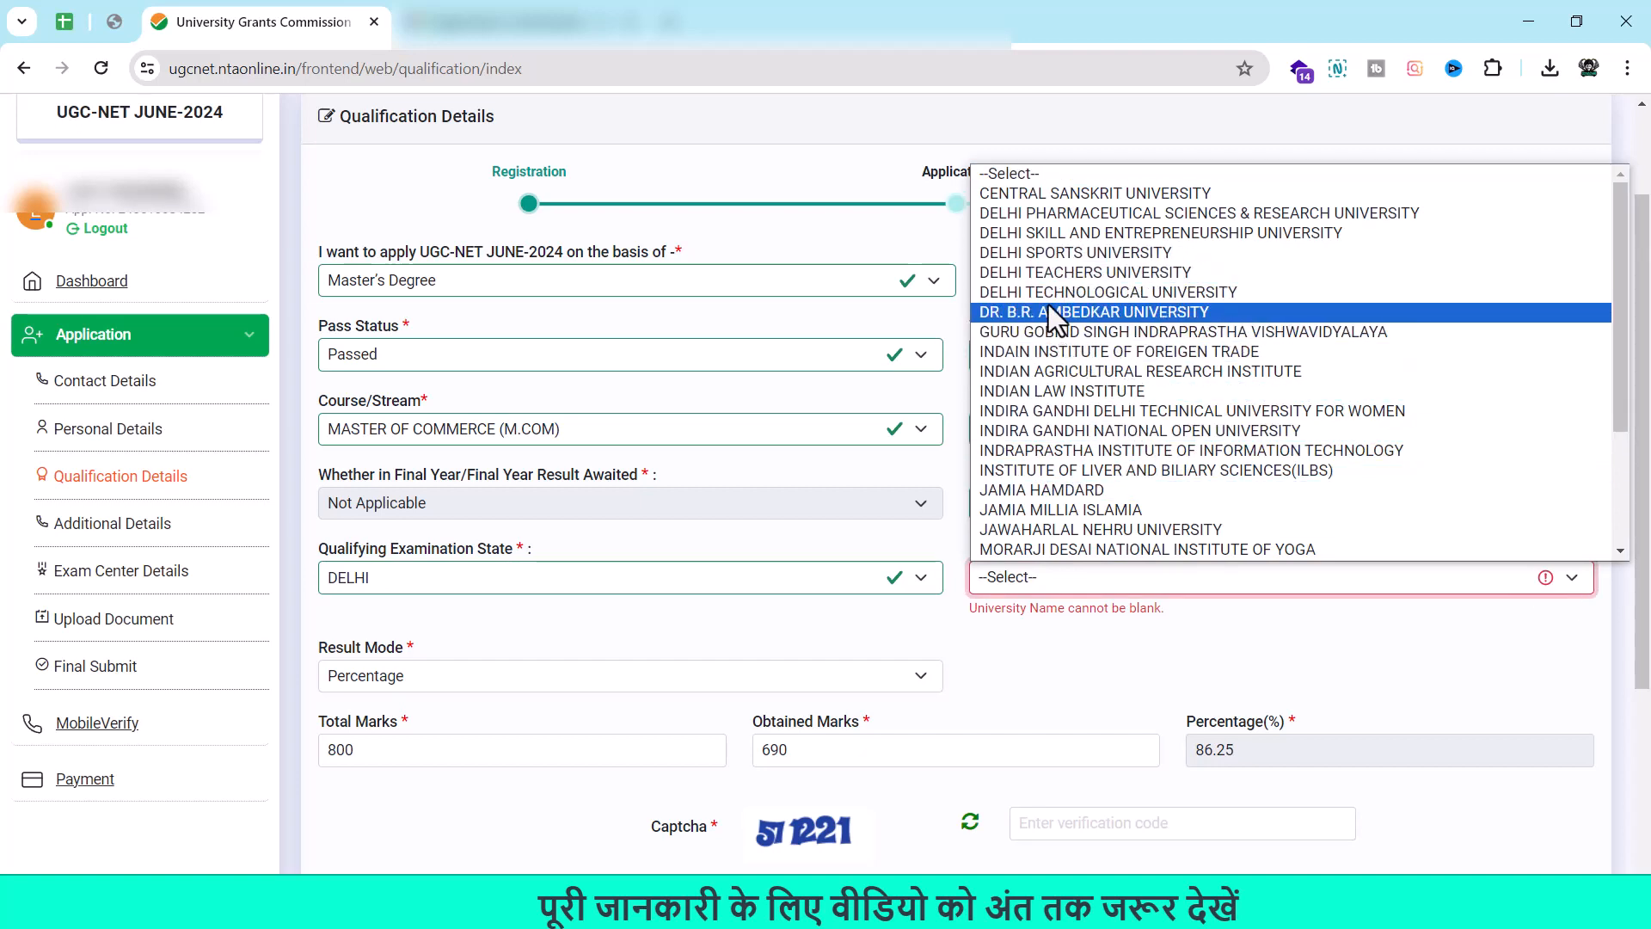
{"action": "left_click", "coordinate": [1046, 293]}
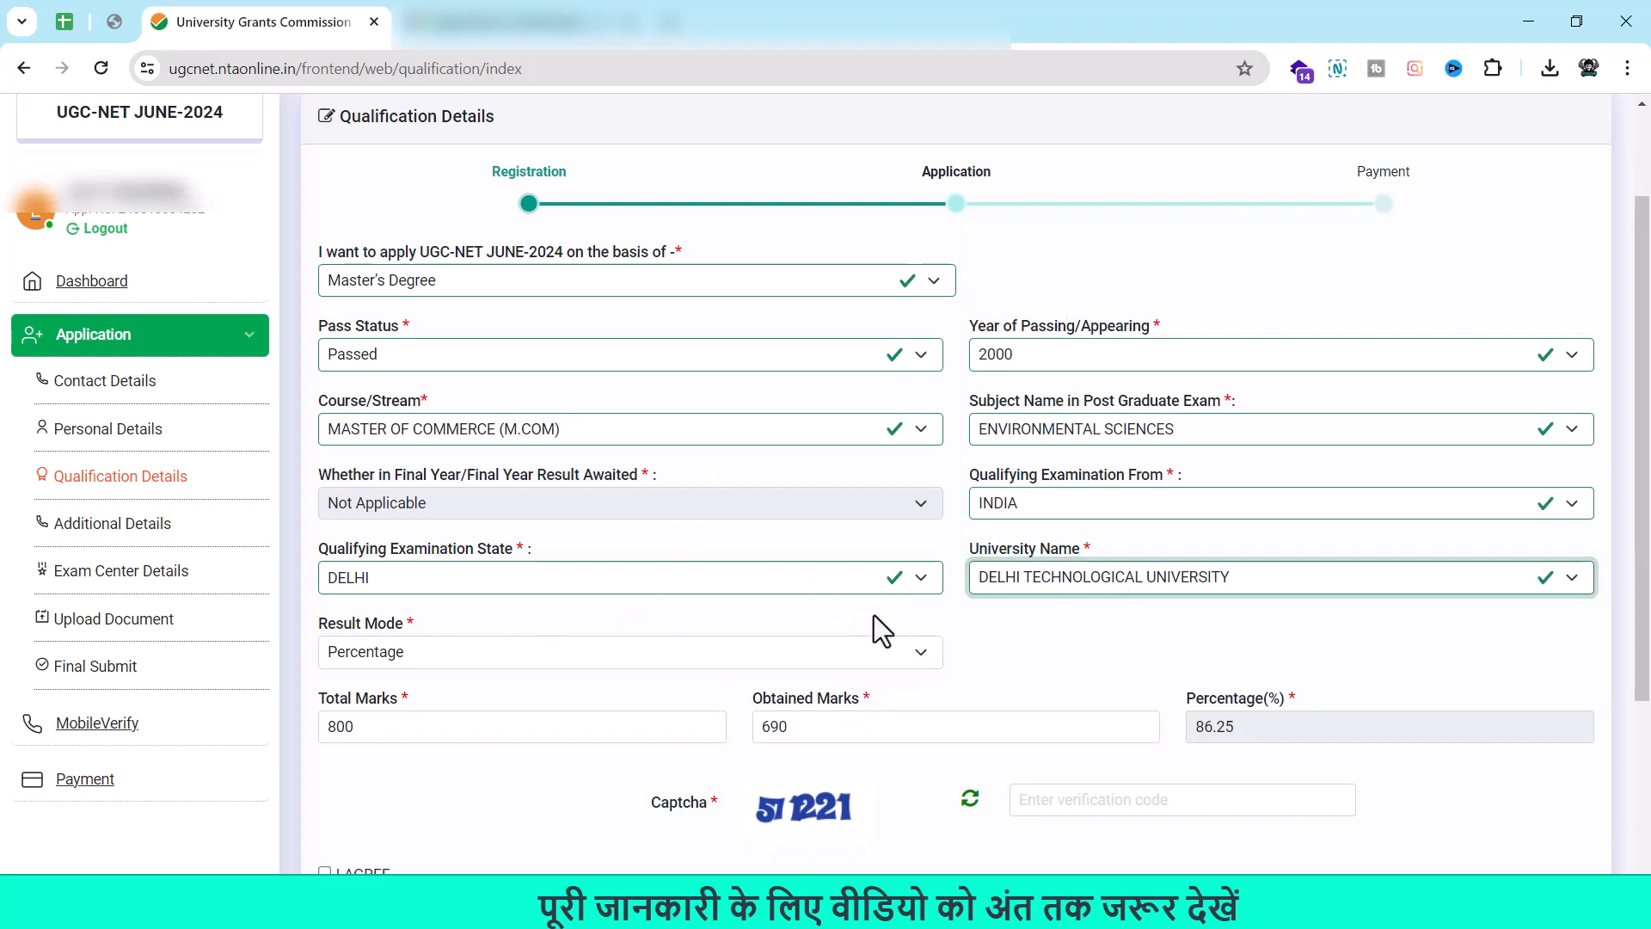
{"action": "left_click", "coordinate": [900, 654]}
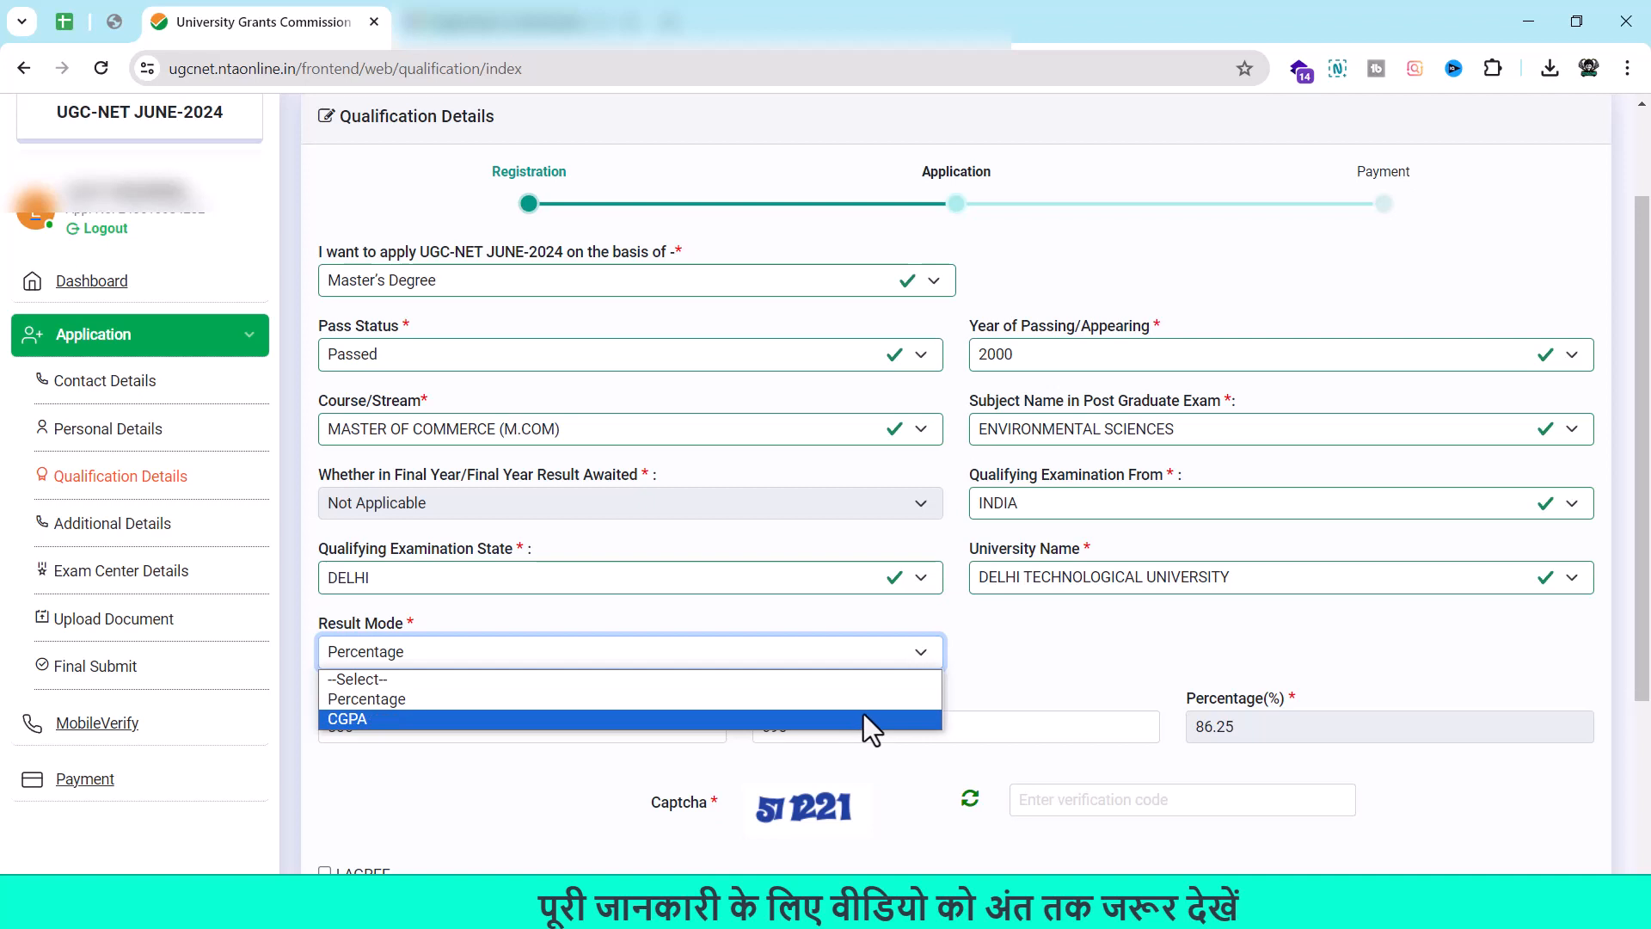
Keep Percentage result mode, confirm 800 total and 690 obtained marks, and enter the captcha.
{"action": "left_click", "coordinate": [776, 700]}
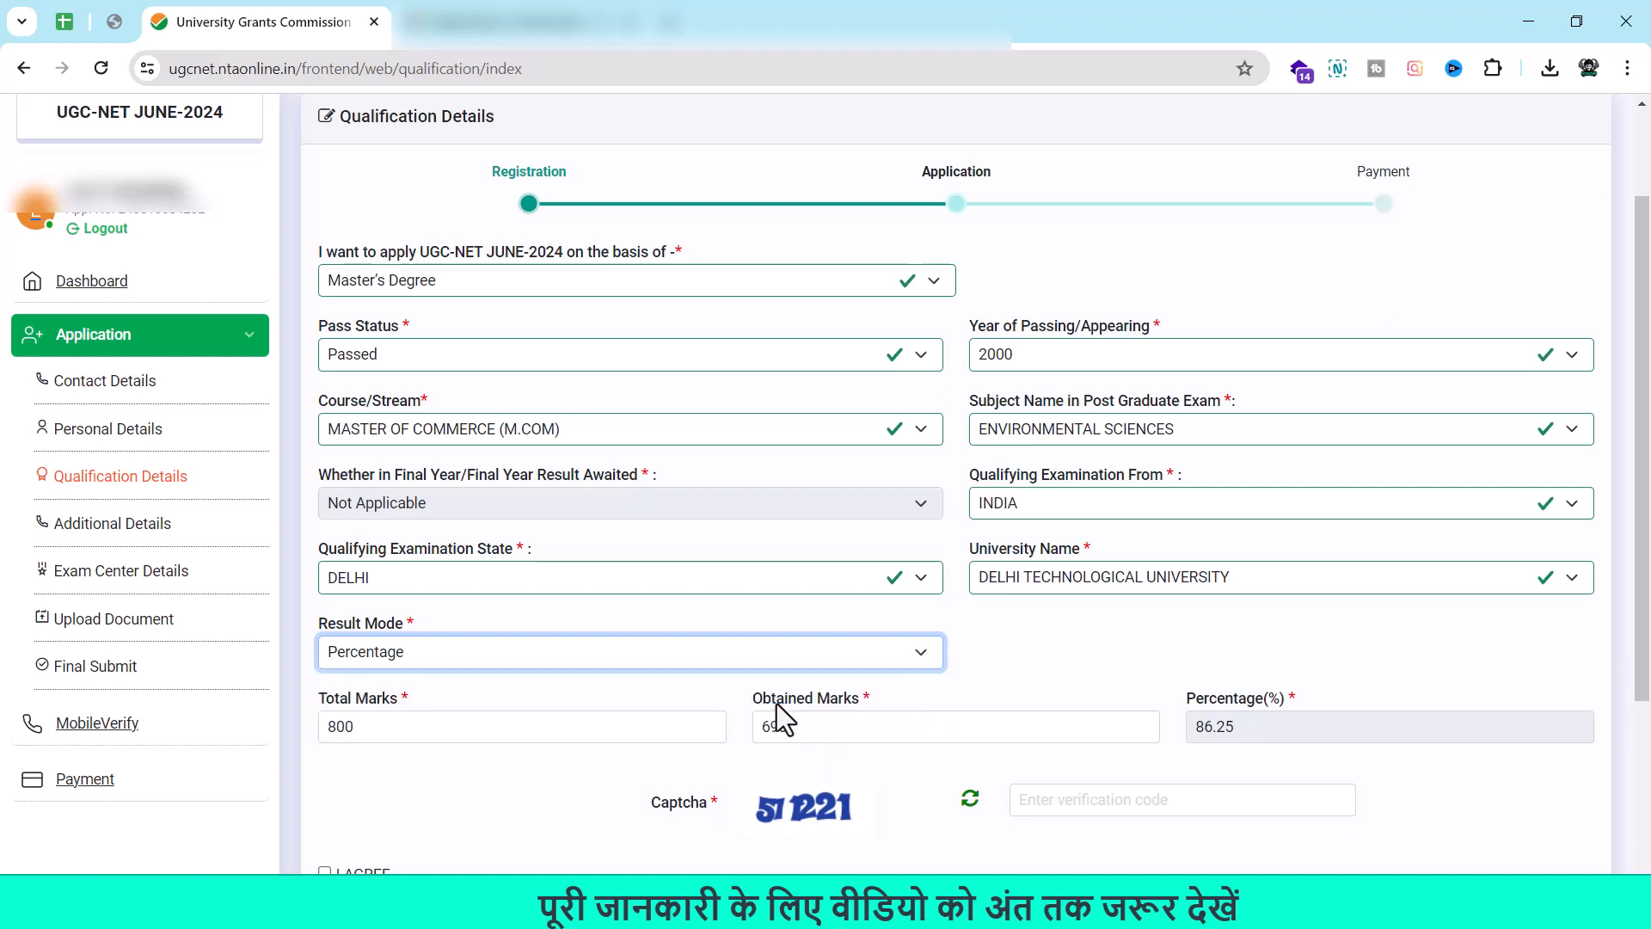
{"action": "left_click", "coordinate": [476, 722]}
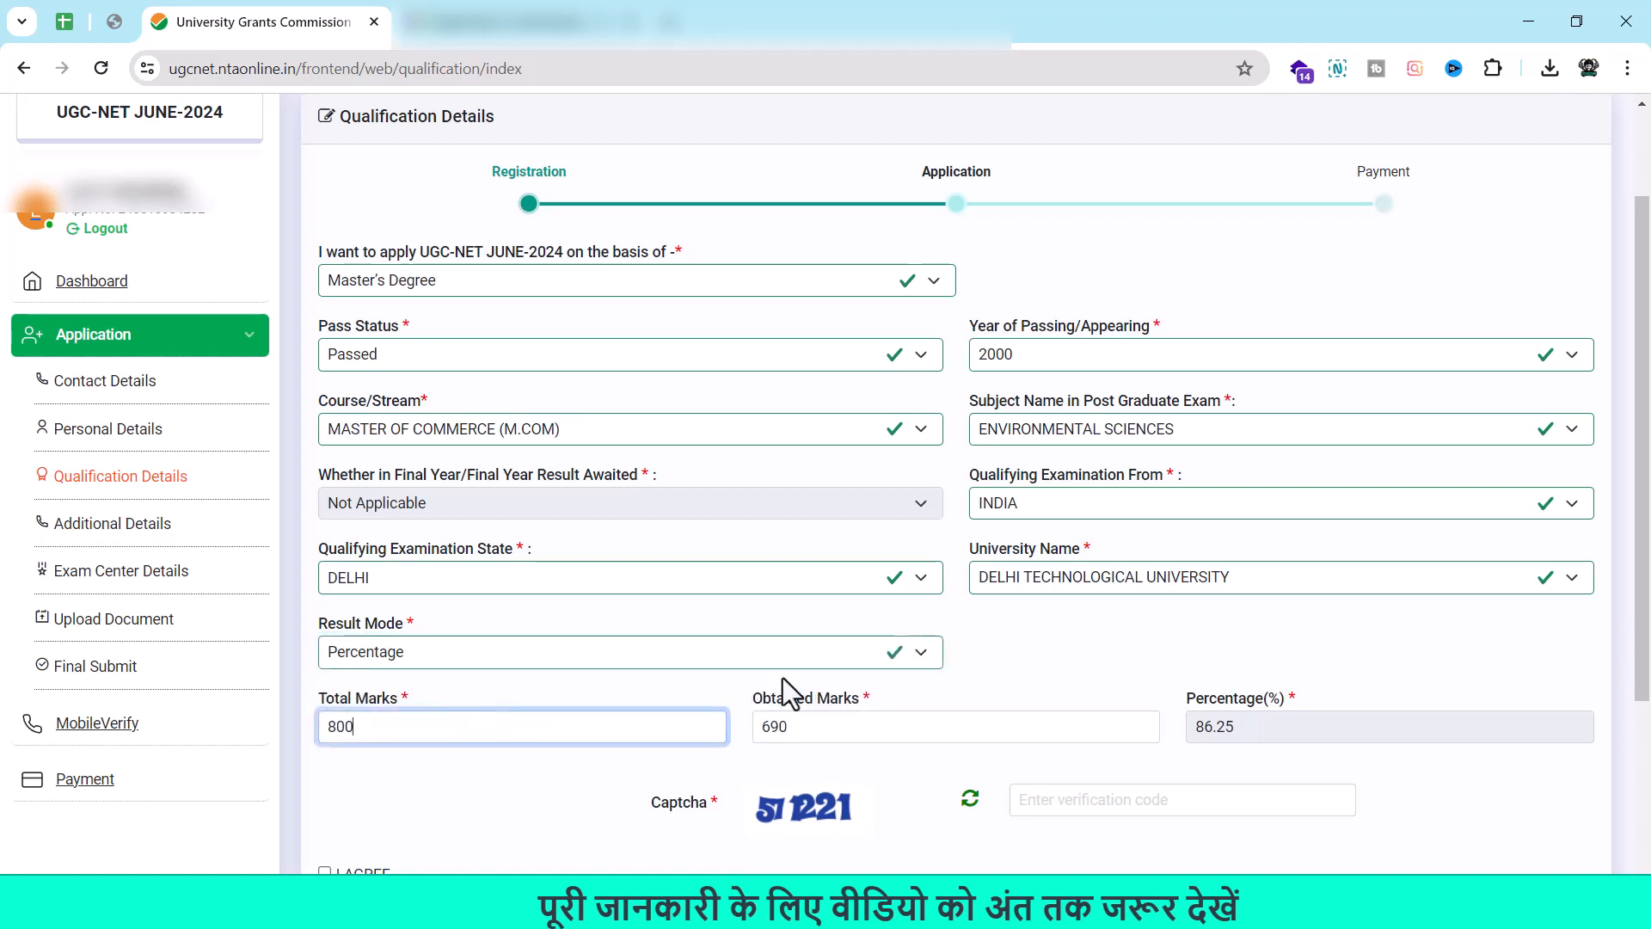
{"action": "left_click", "coordinate": [970, 721]}
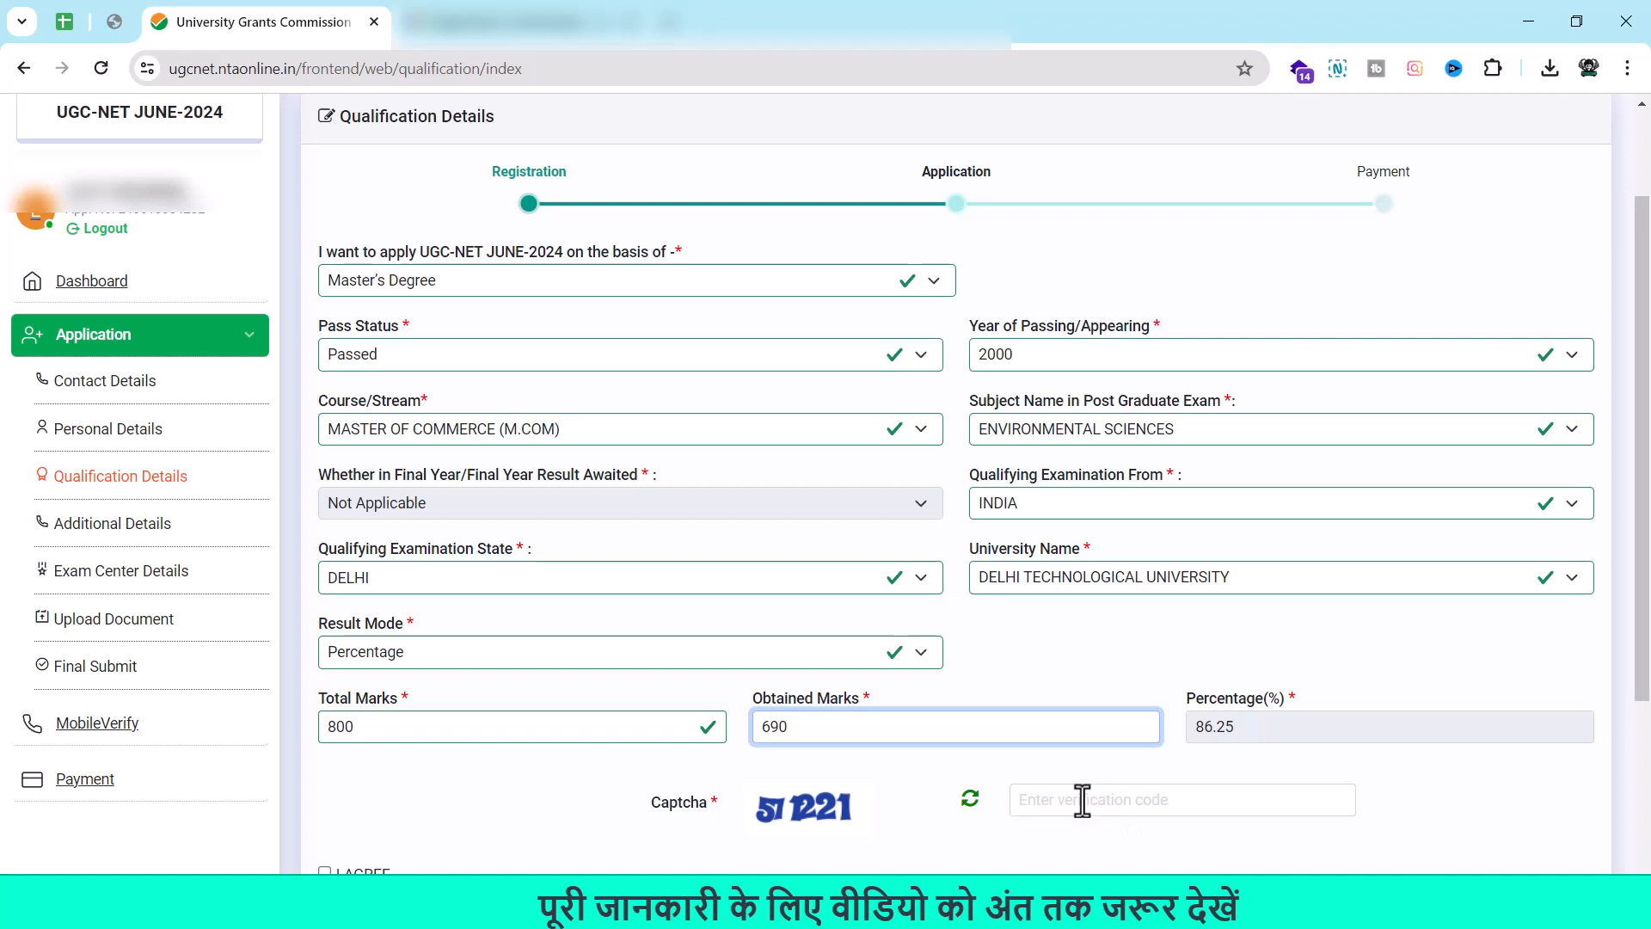
{"action": "left_click", "coordinate": [1082, 800]}
{"action": "type", "text": "511"}
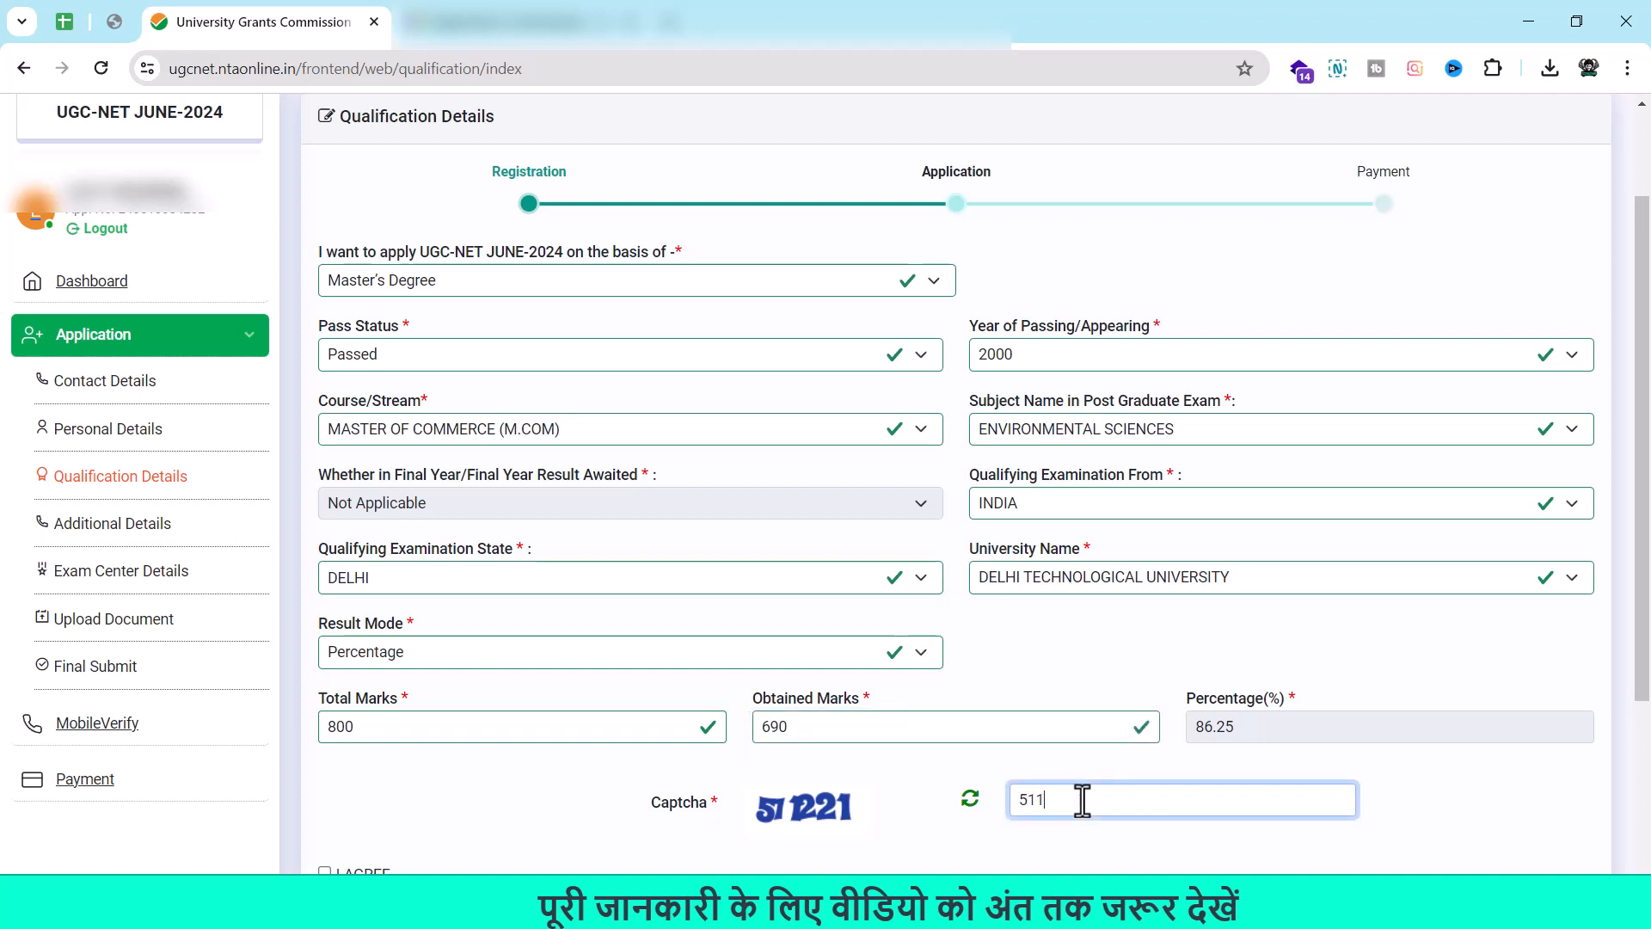
{"action": "type", "text": "221"}
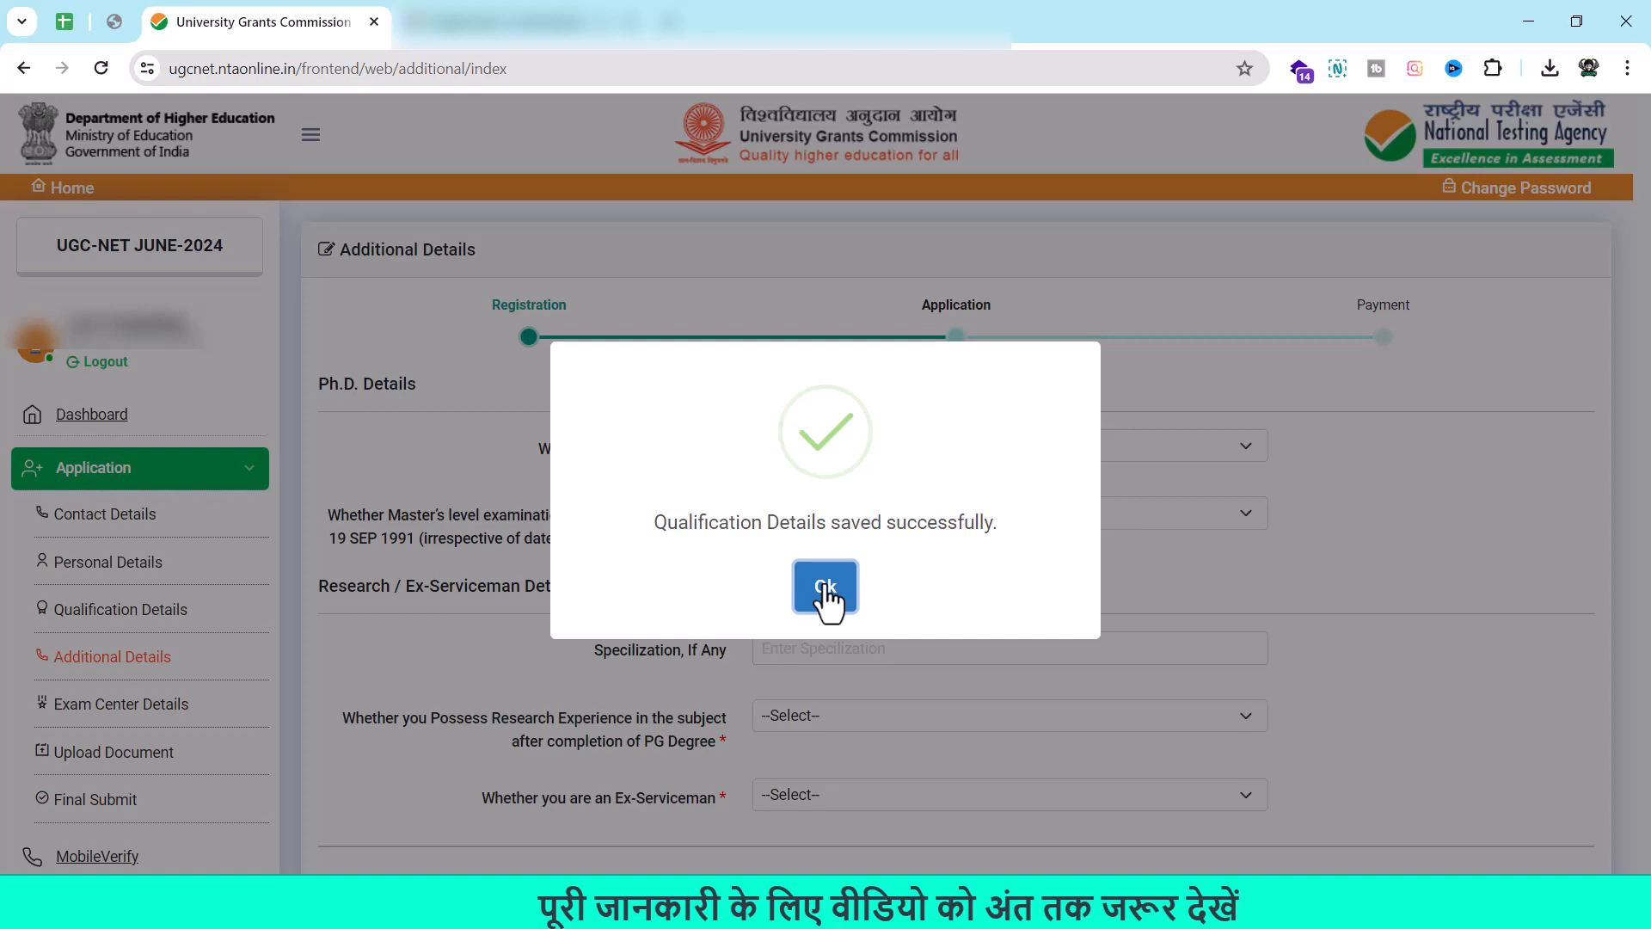
Dismiss the qualification-saved message and answer No to being admitted in Ph.D.
{"action": "left_click", "coordinate": [823, 588]}
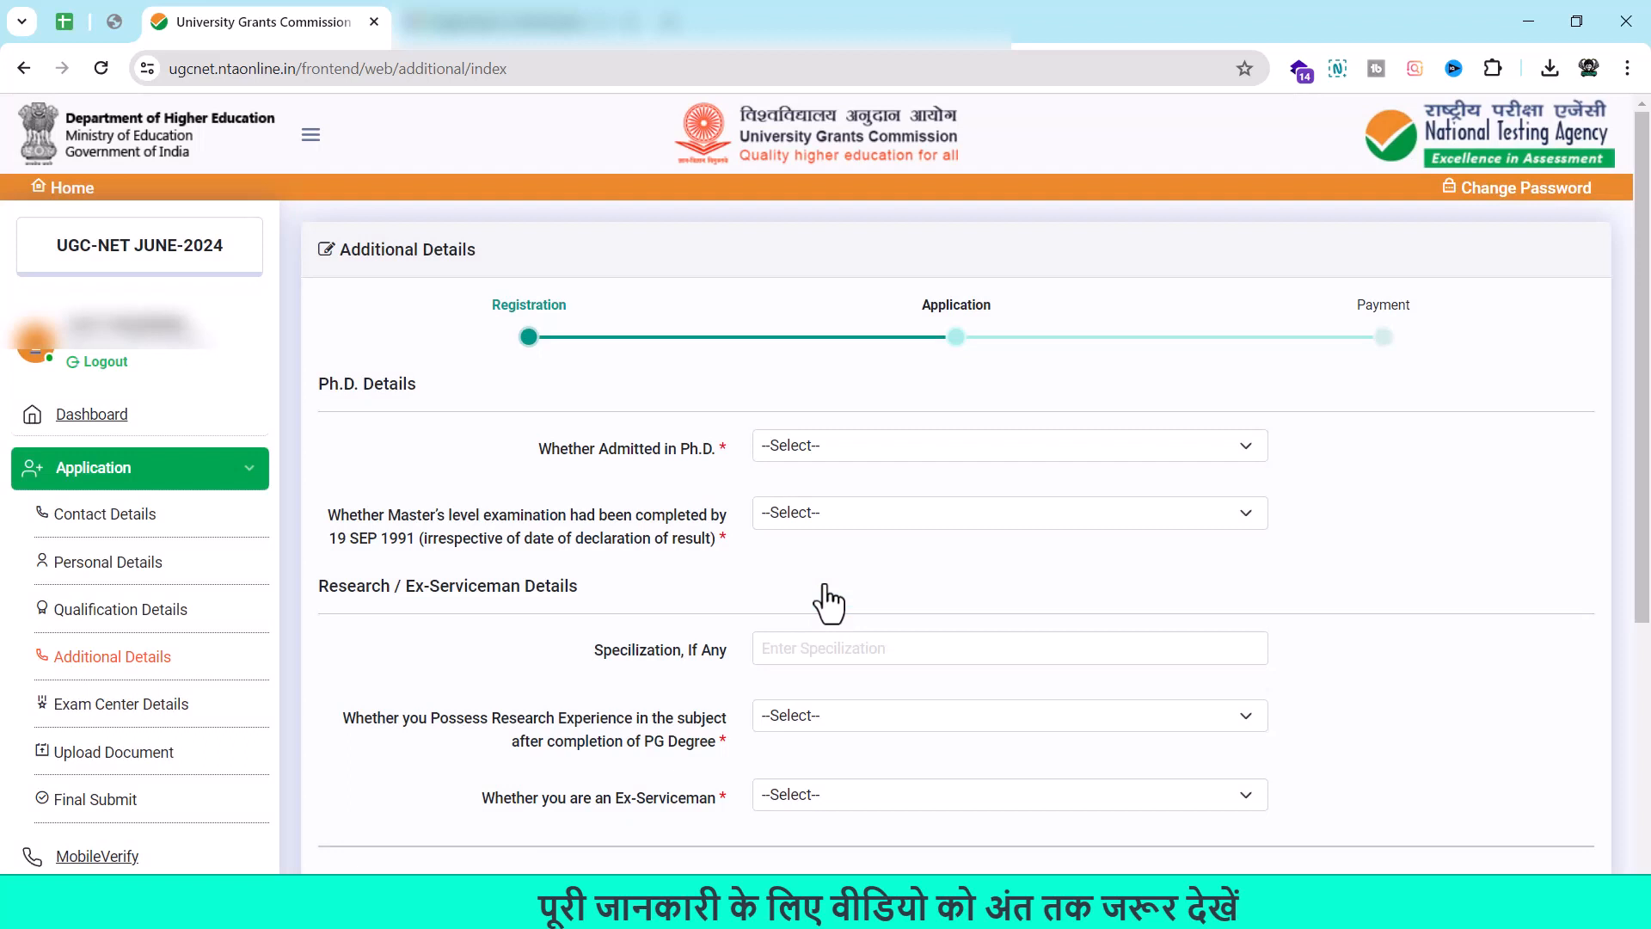
{"action": "left_click", "coordinate": [1244, 451]}
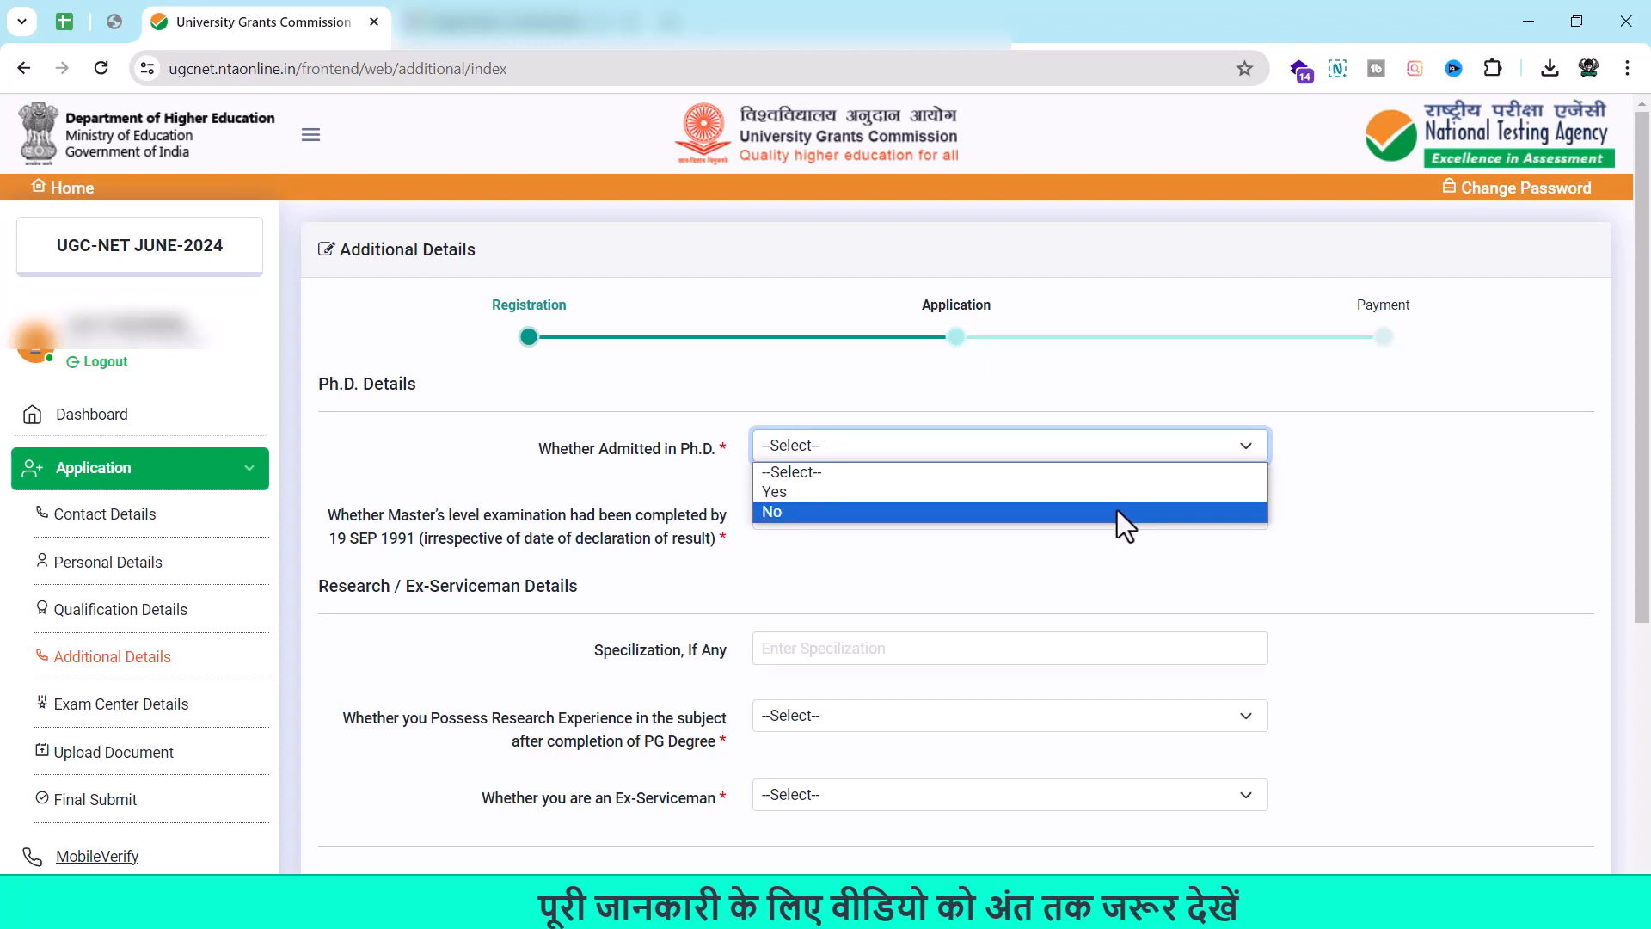
{"action": "left_click", "coordinate": [1113, 497]}
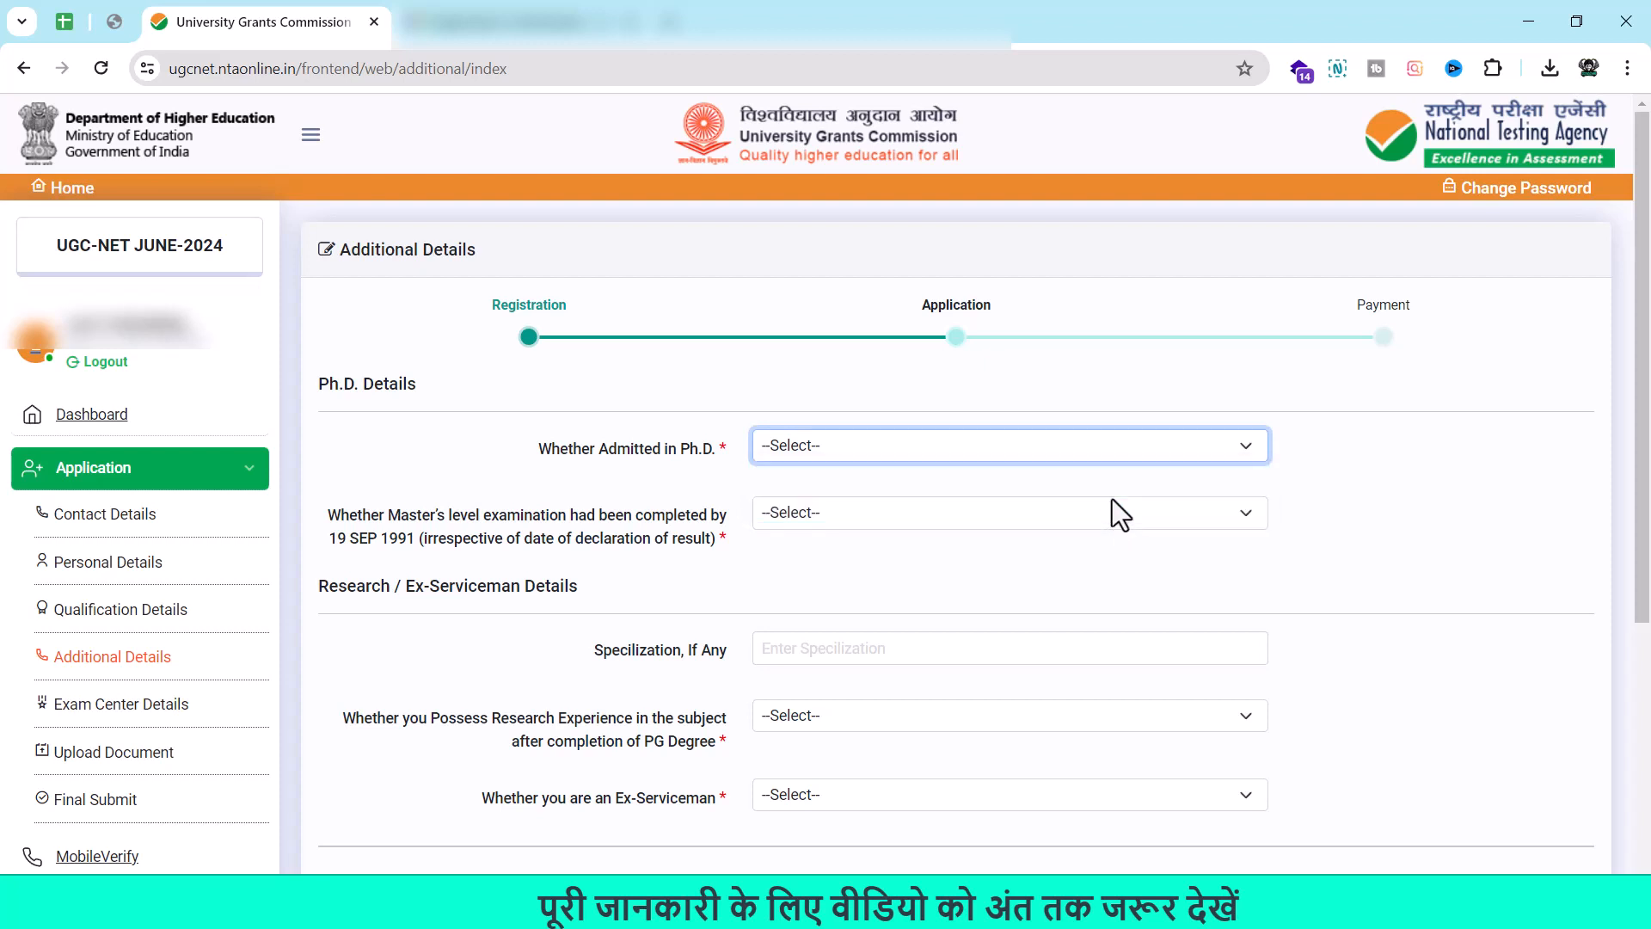
{"action": "left_click", "coordinate": [1060, 522]}
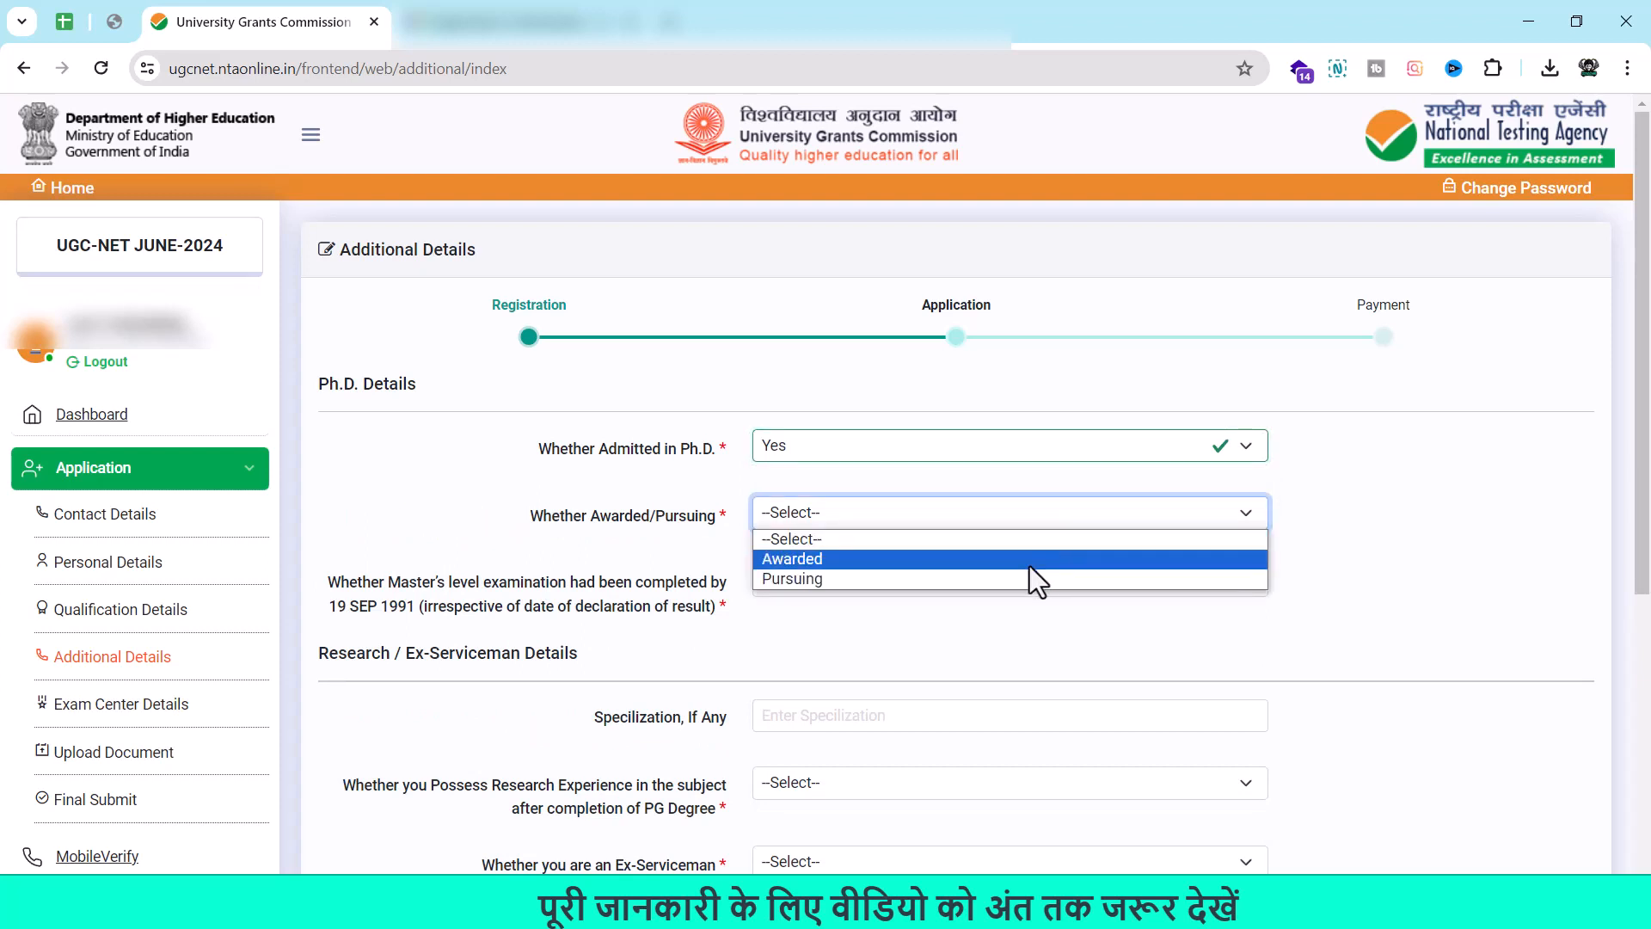
{"action": "left_click", "coordinate": [1023, 563]}
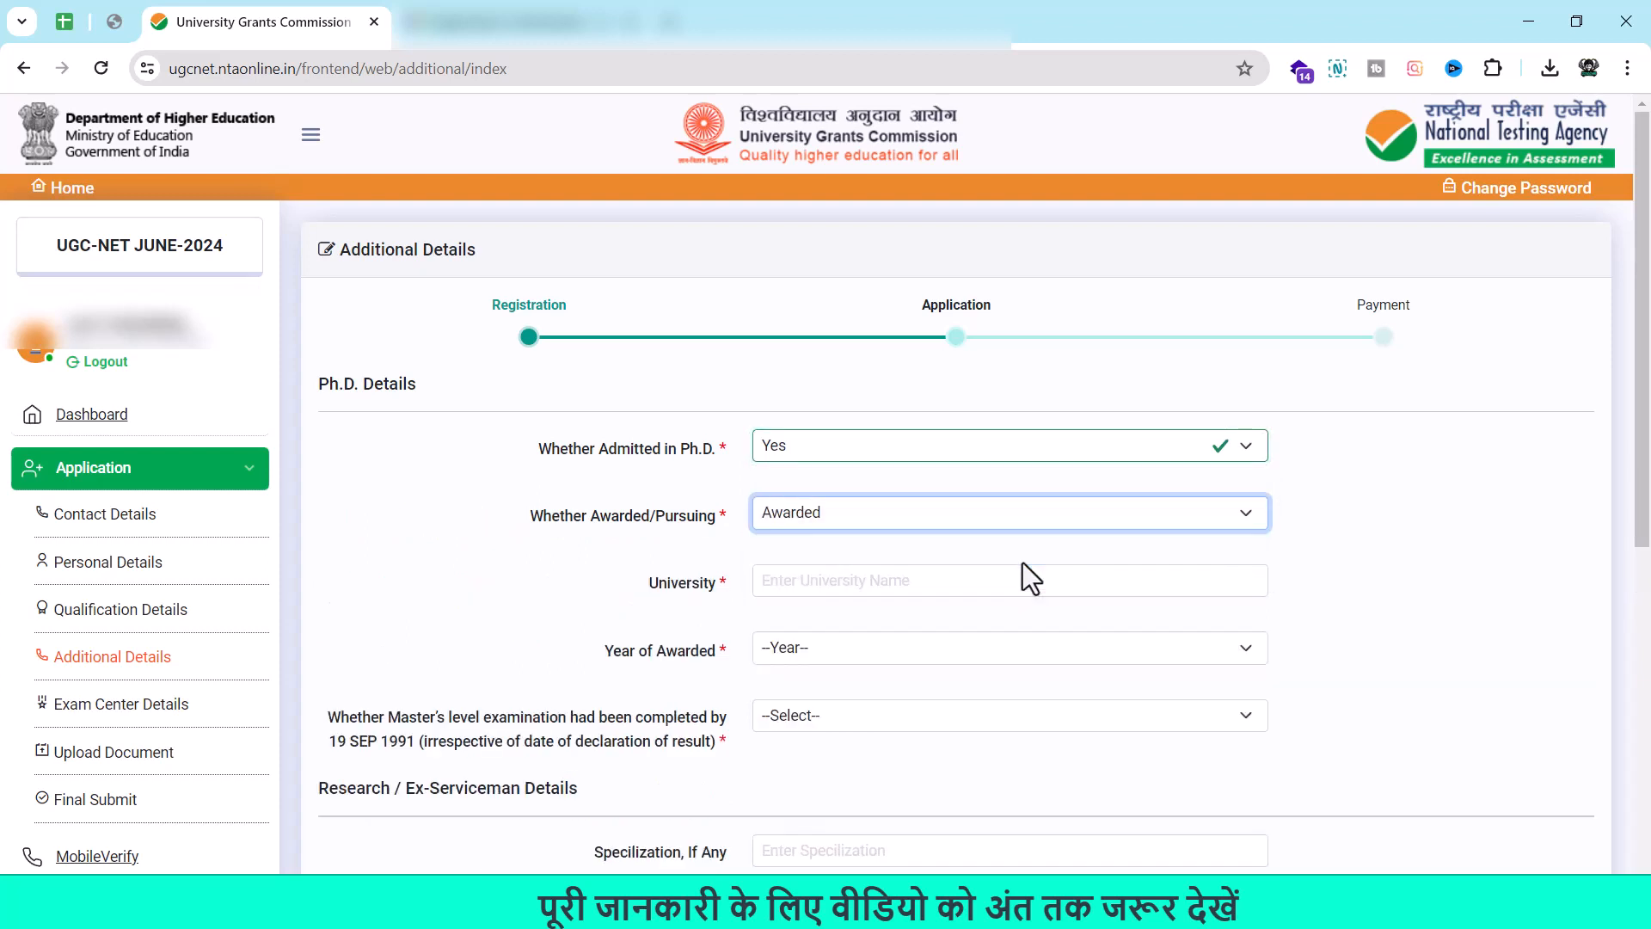
{"action": "left_click", "coordinate": [936, 582]}
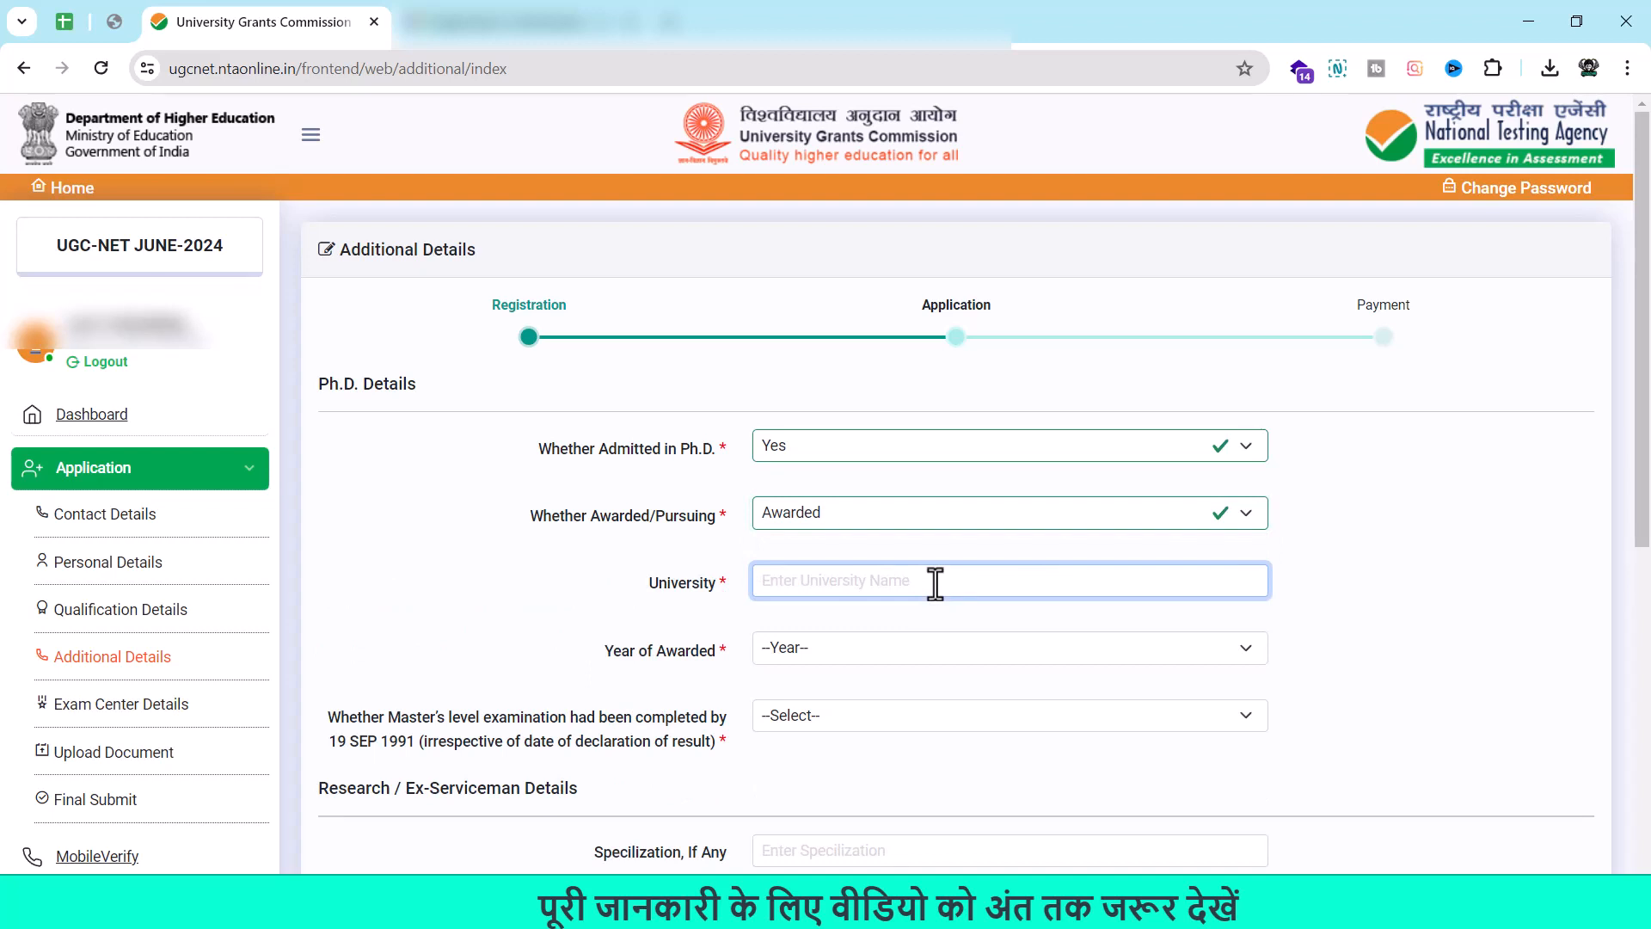
{"action": "left_click", "coordinate": [881, 652]}
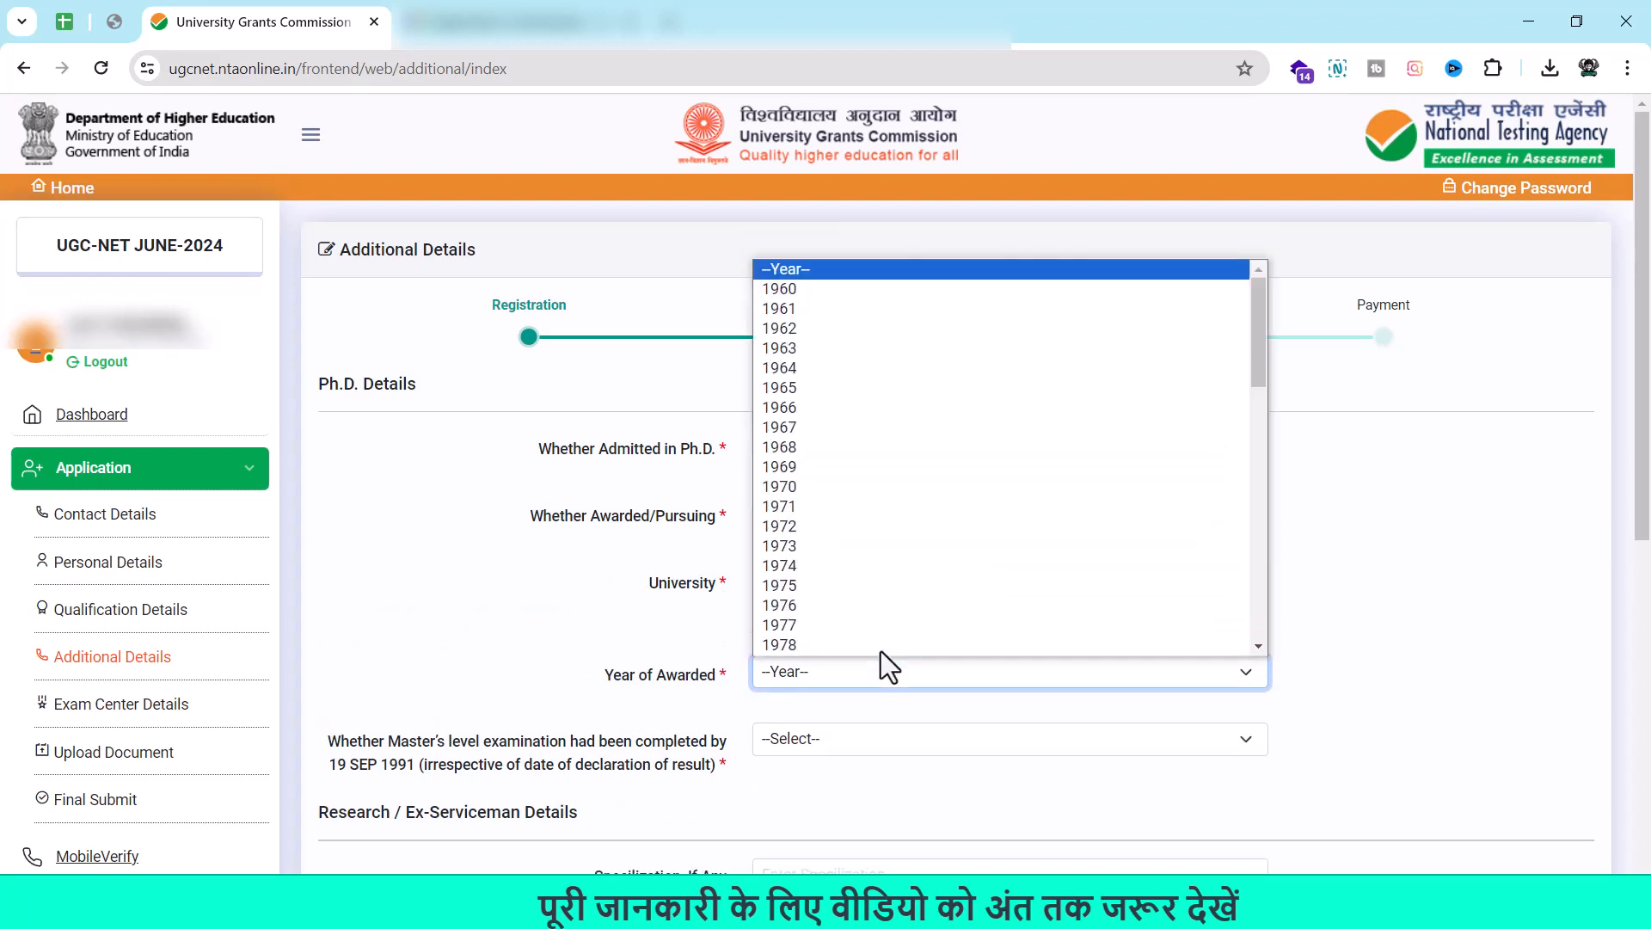
{"action": "left_click", "coordinate": [659, 637]}
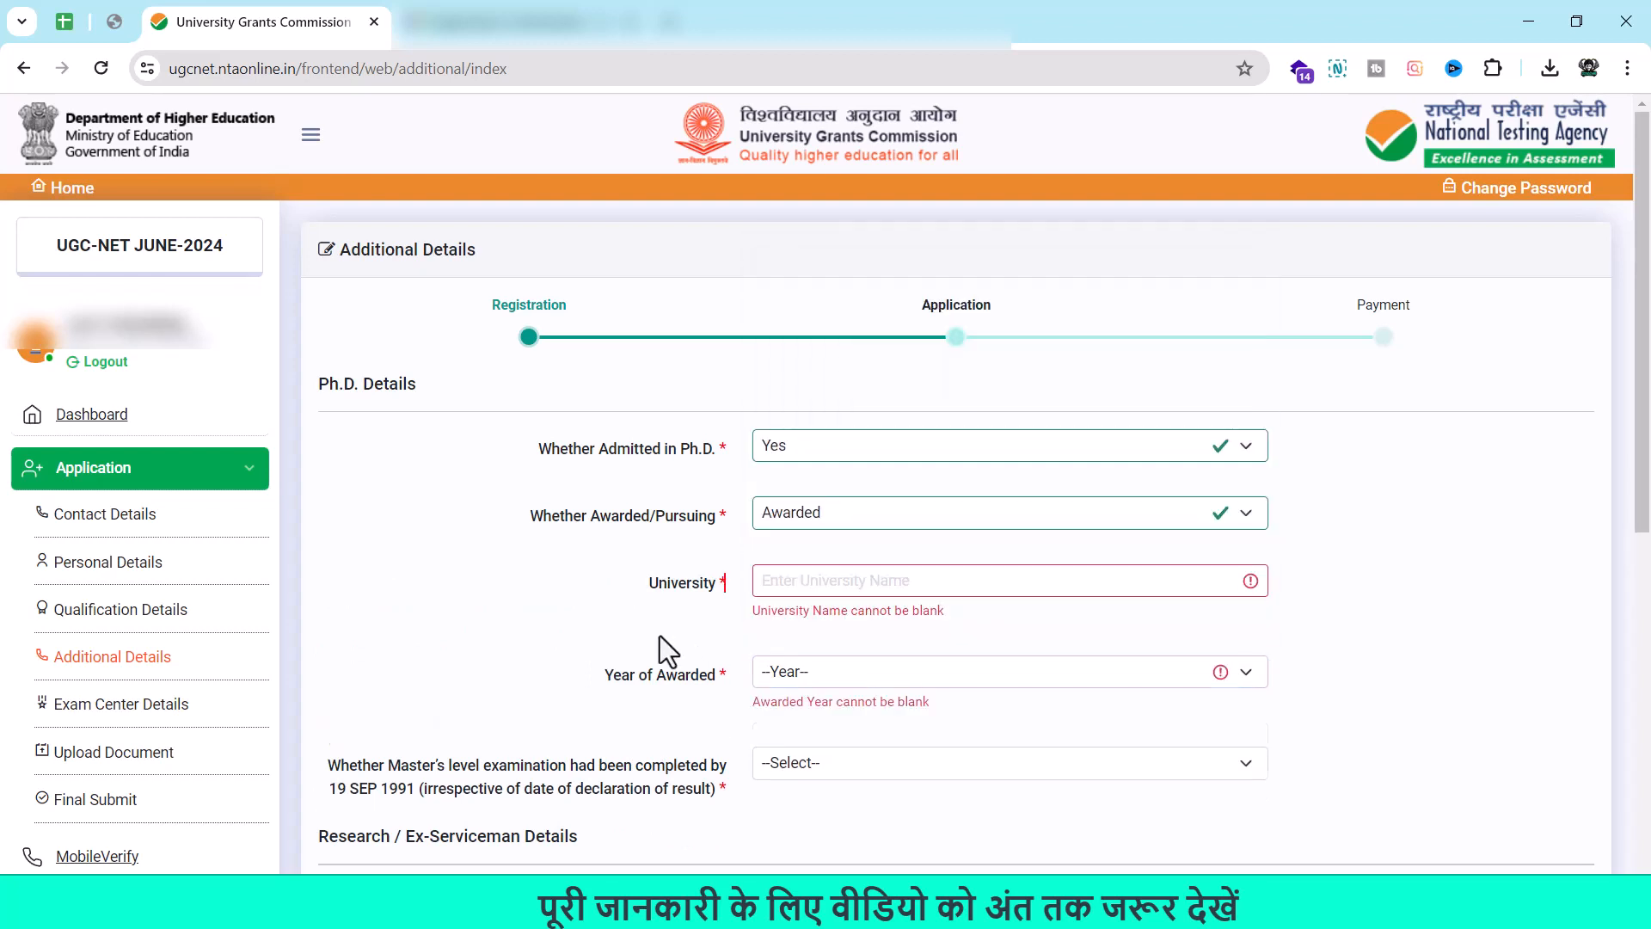
{"action": "left_click", "coordinate": [953, 509]}
{"action": "left_click", "coordinate": [870, 452]}
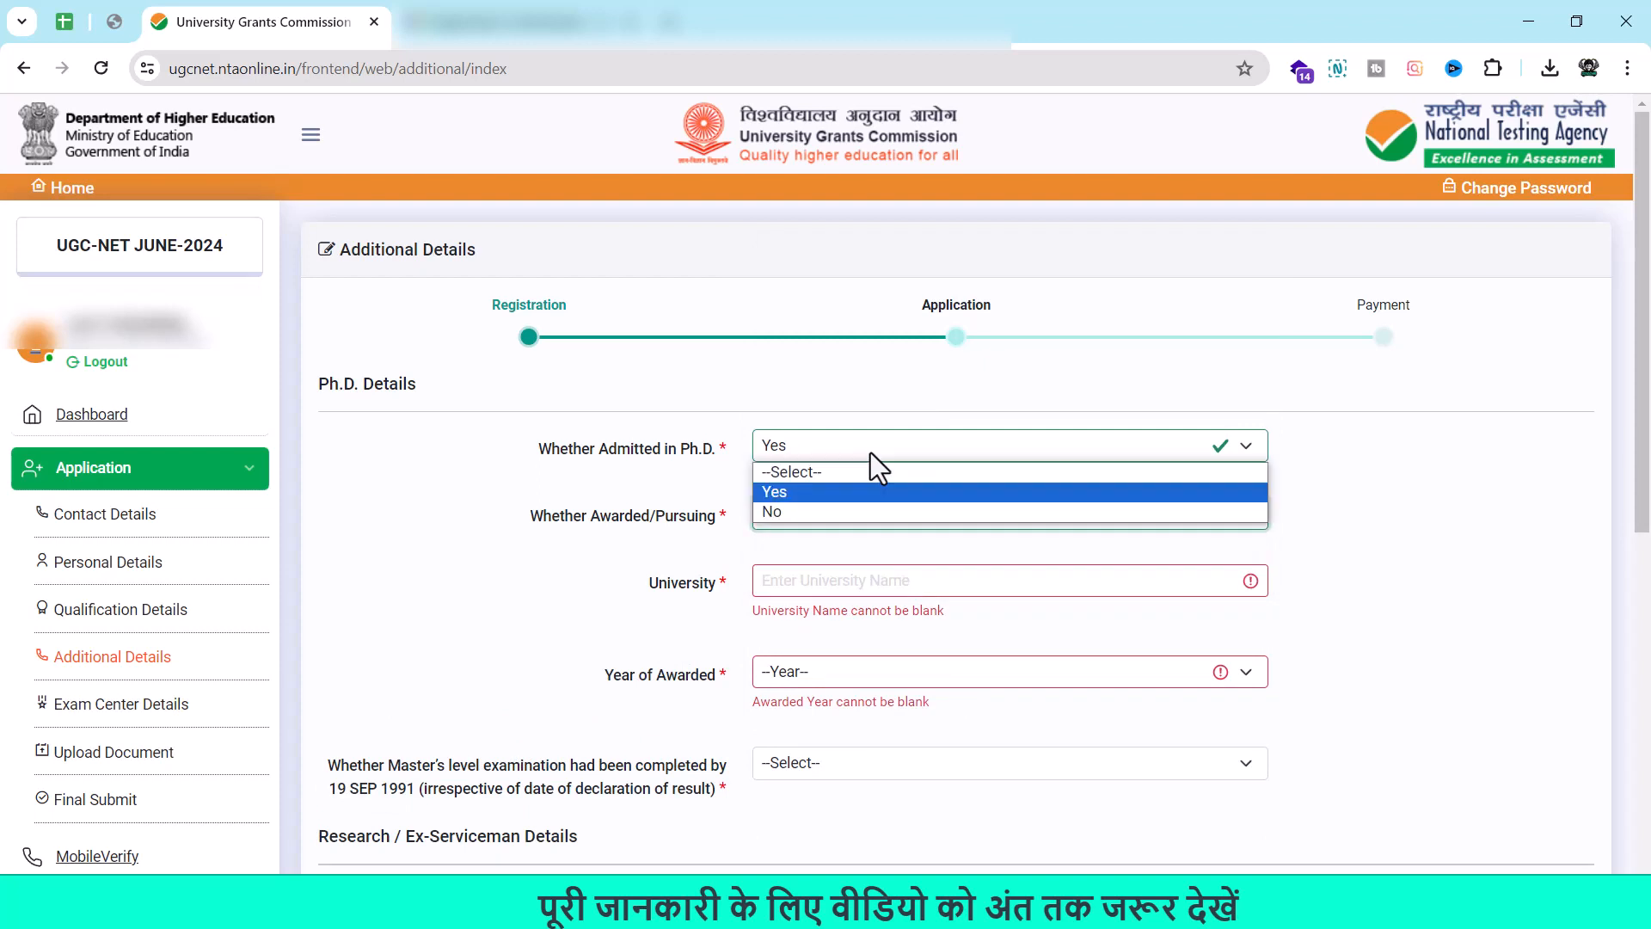
{"action": "left_click", "coordinate": [853, 513]}
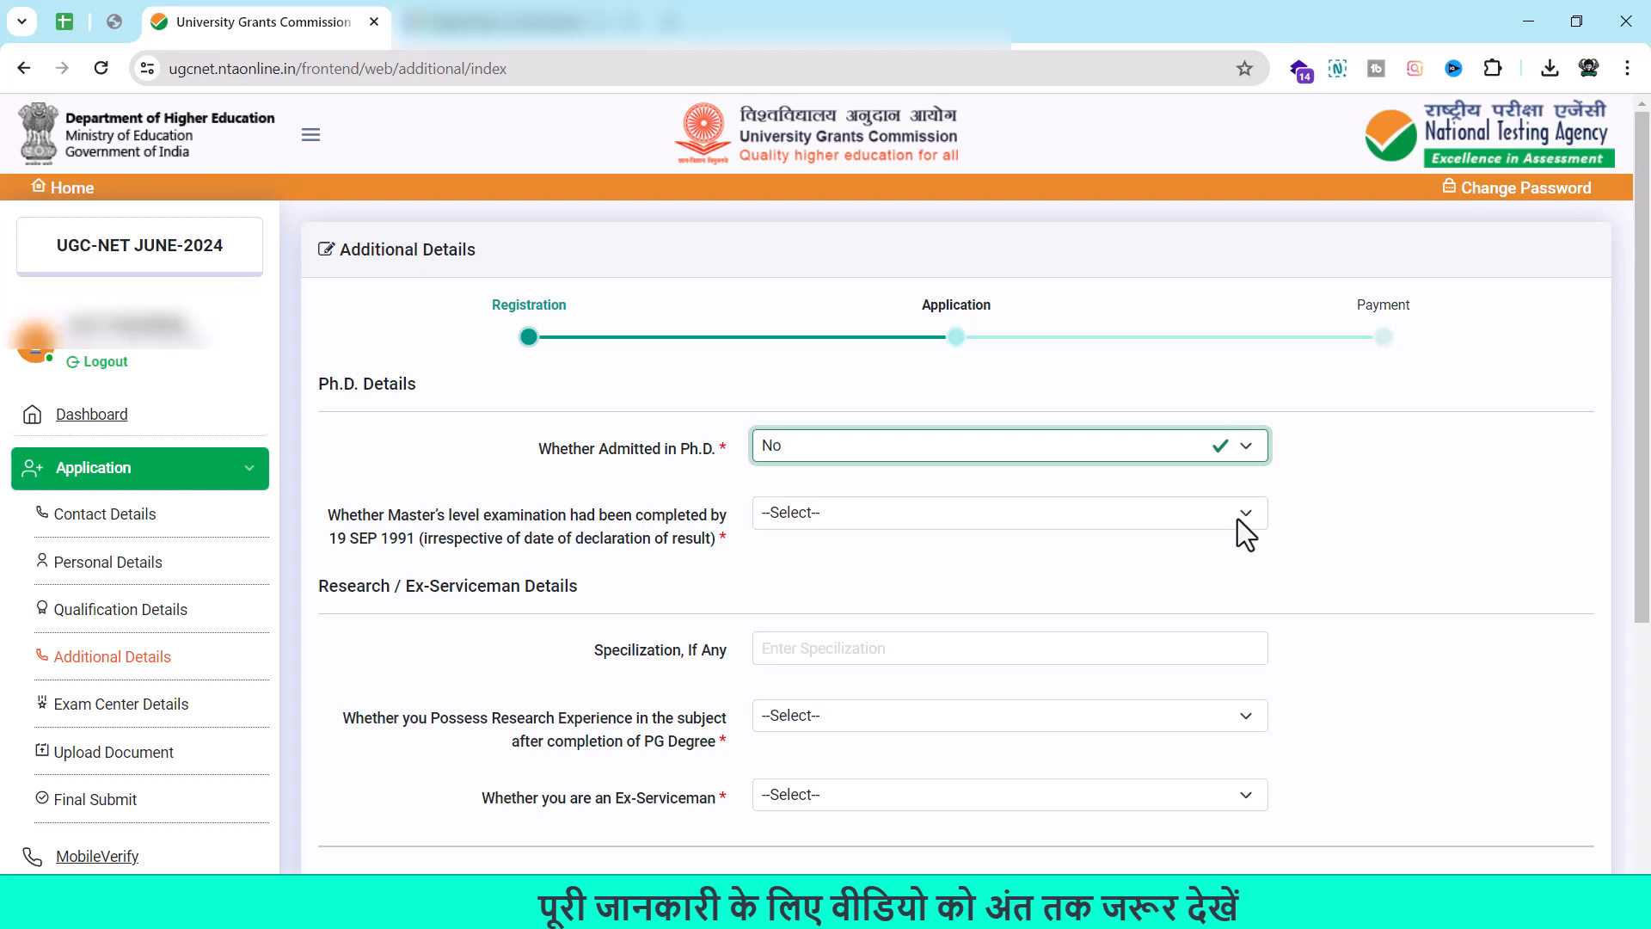
Answer No to completing the Master's exam by 19 SEP 1991.
{"action": "left_click", "coordinate": [404, 559]}
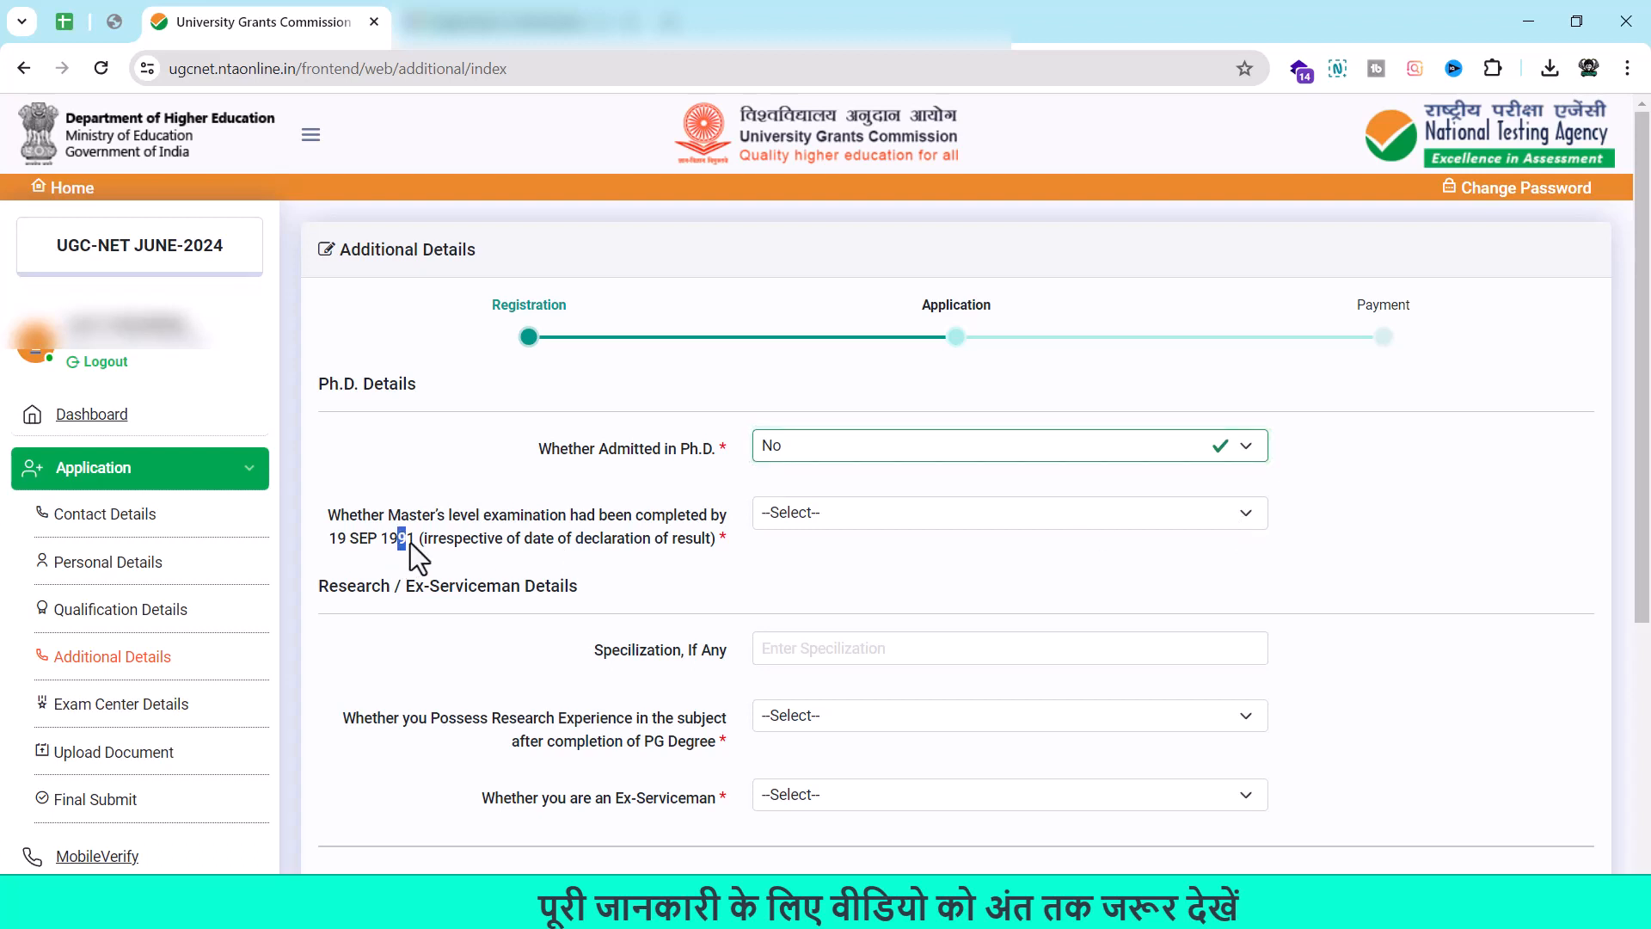
{"action": "left_click", "coordinate": [1129, 516]}
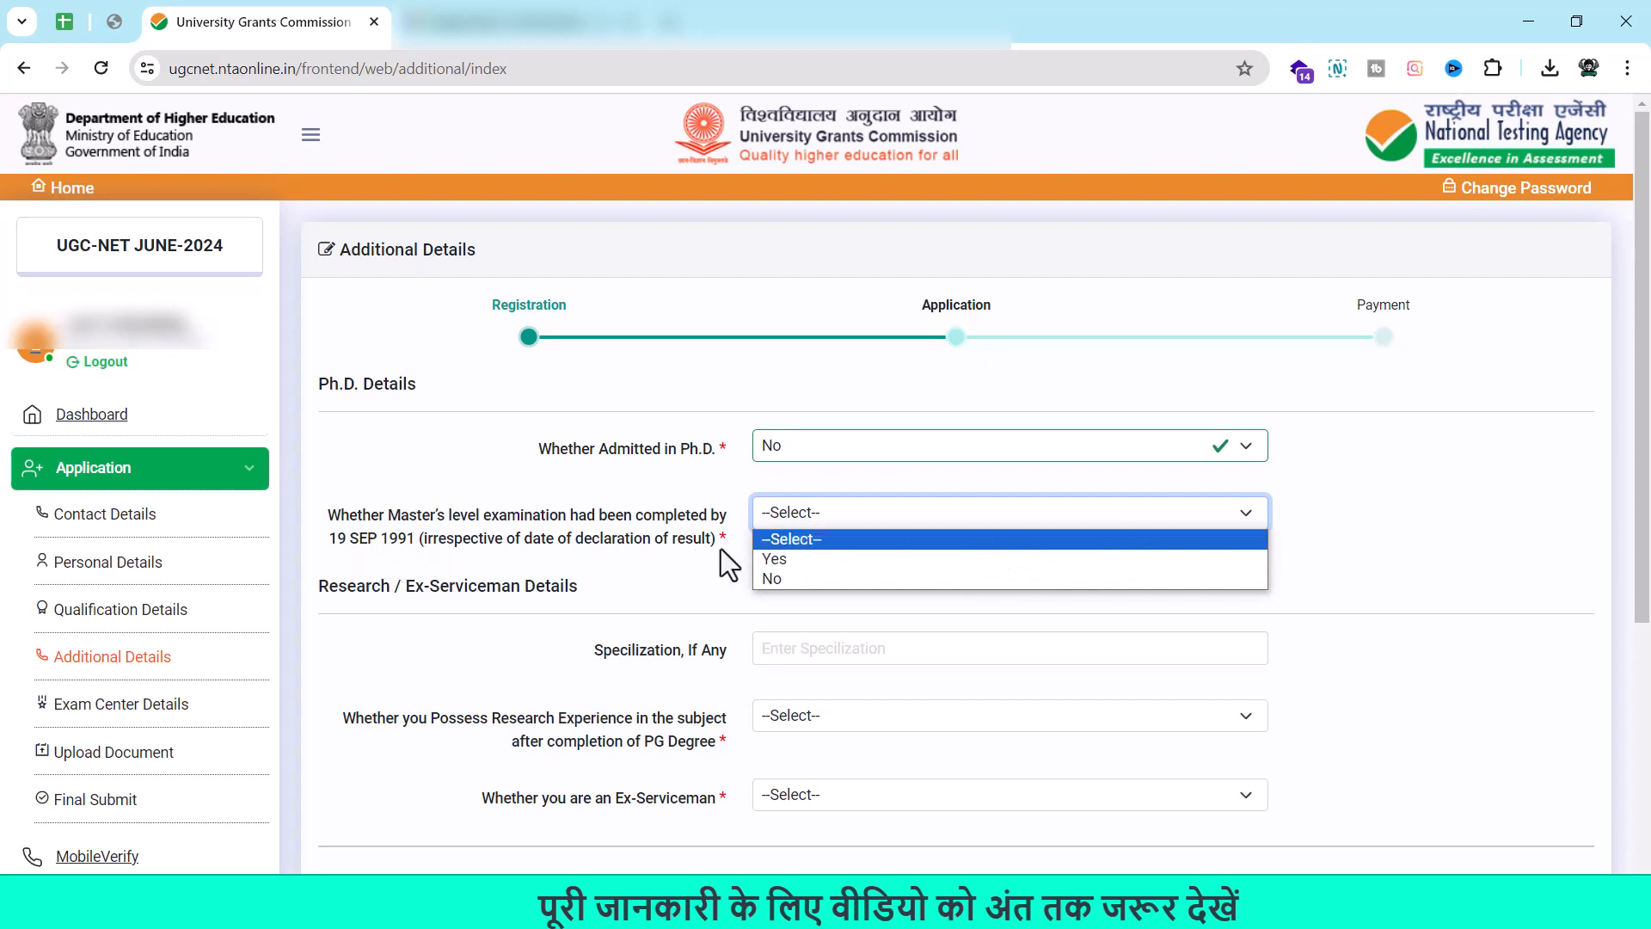
{"action": "left_click", "coordinate": [833, 581]}
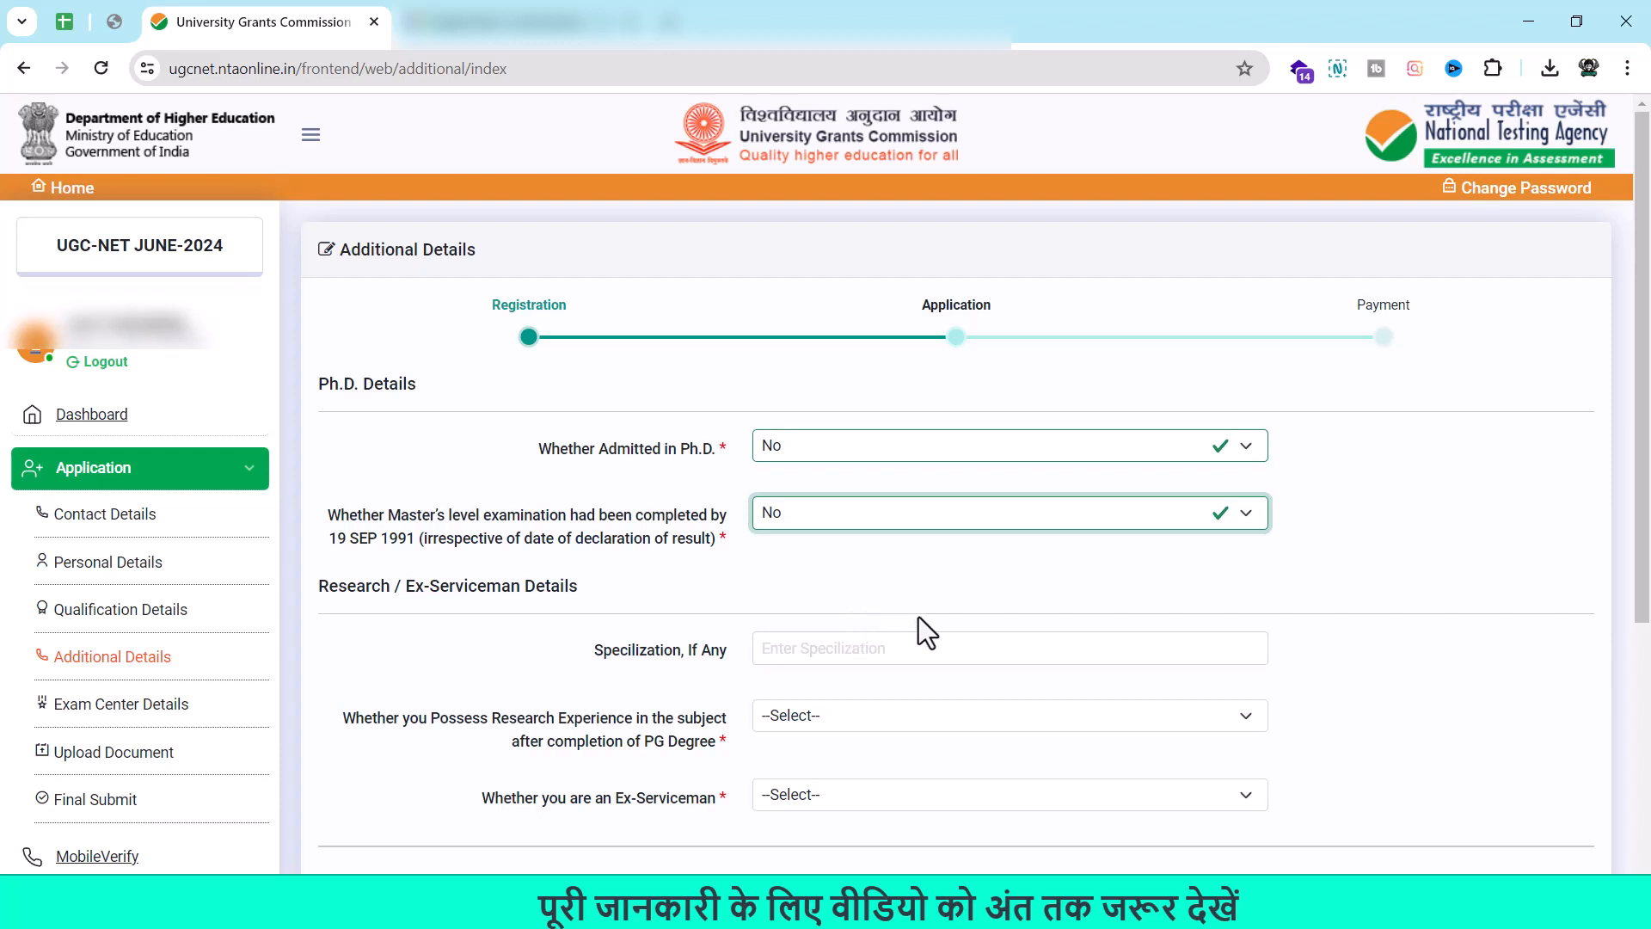
{"action": "left_click", "coordinate": [951, 651]}
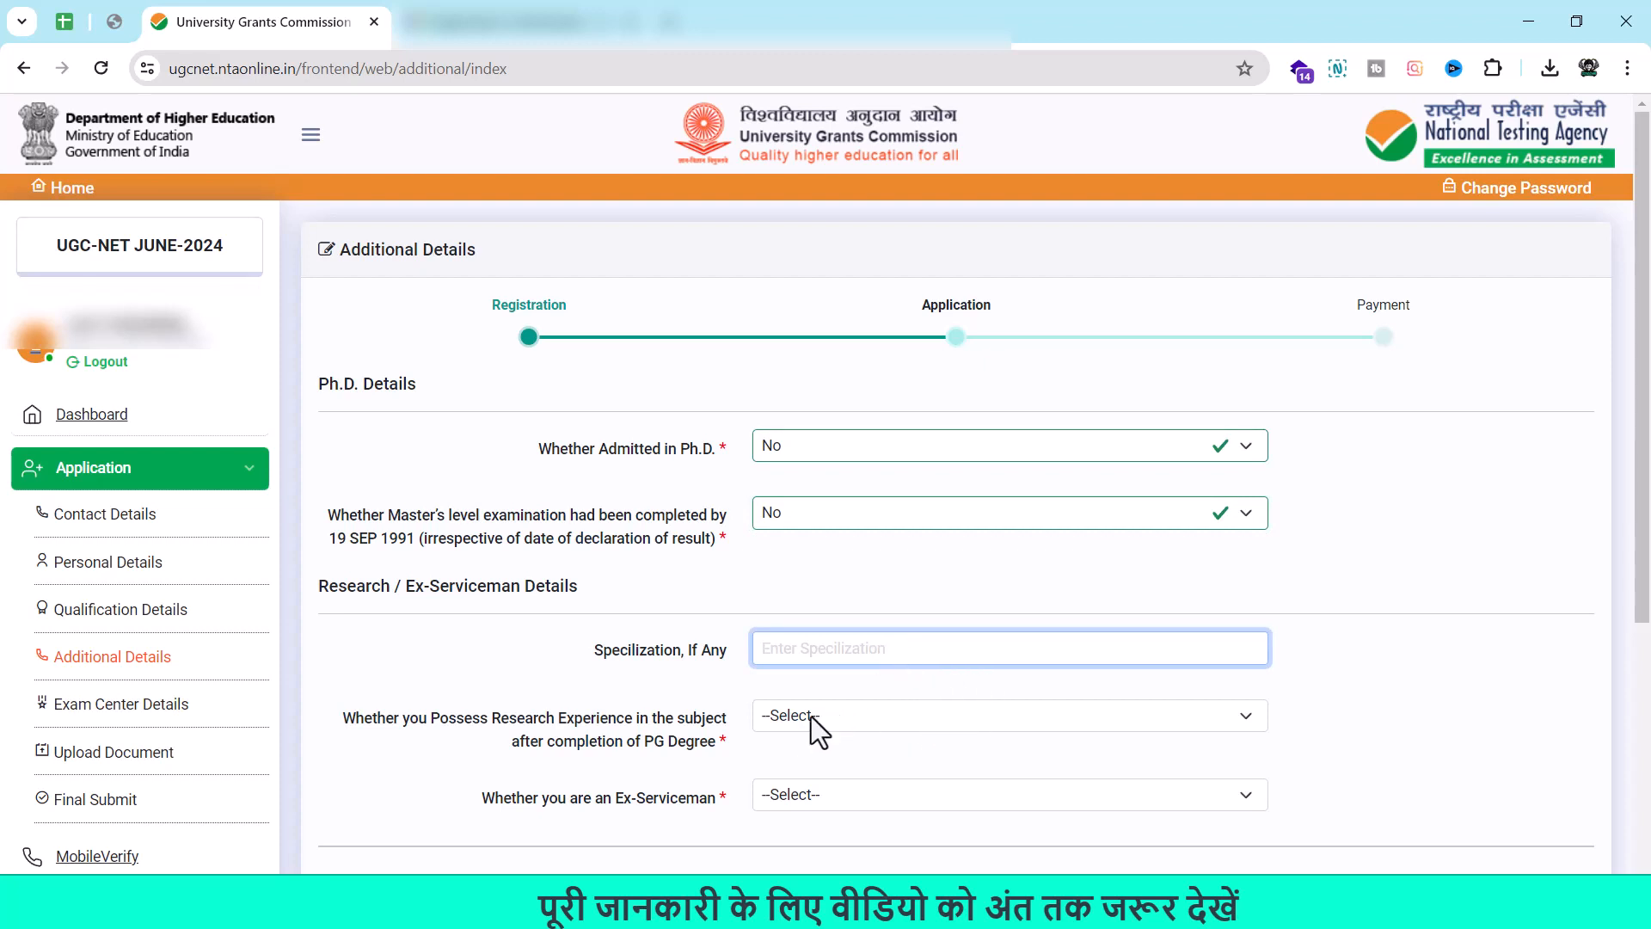
Answer No to both the research experience and Ex-Serviceman questions.
{"action": "left_click", "coordinate": [932, 716]}
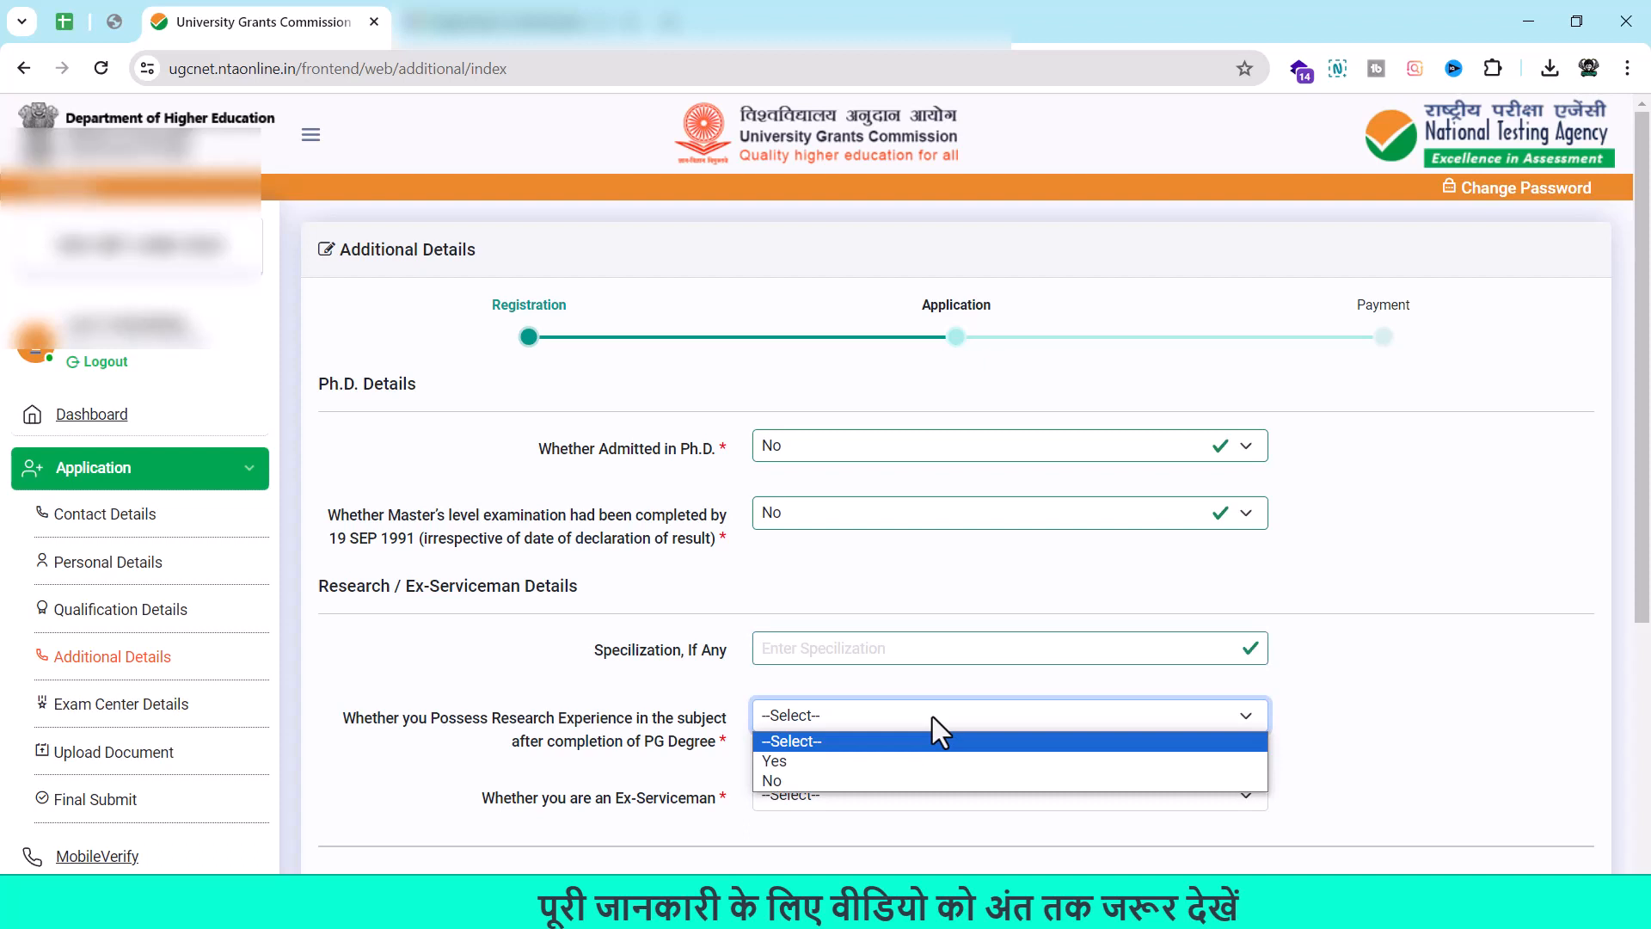
{"action": "left_click", "coordinate": [912, 760]}
{"action": "scroll", "coordinate": [912, 757], "scroll_direction": "down", "scroll_amount": 2}
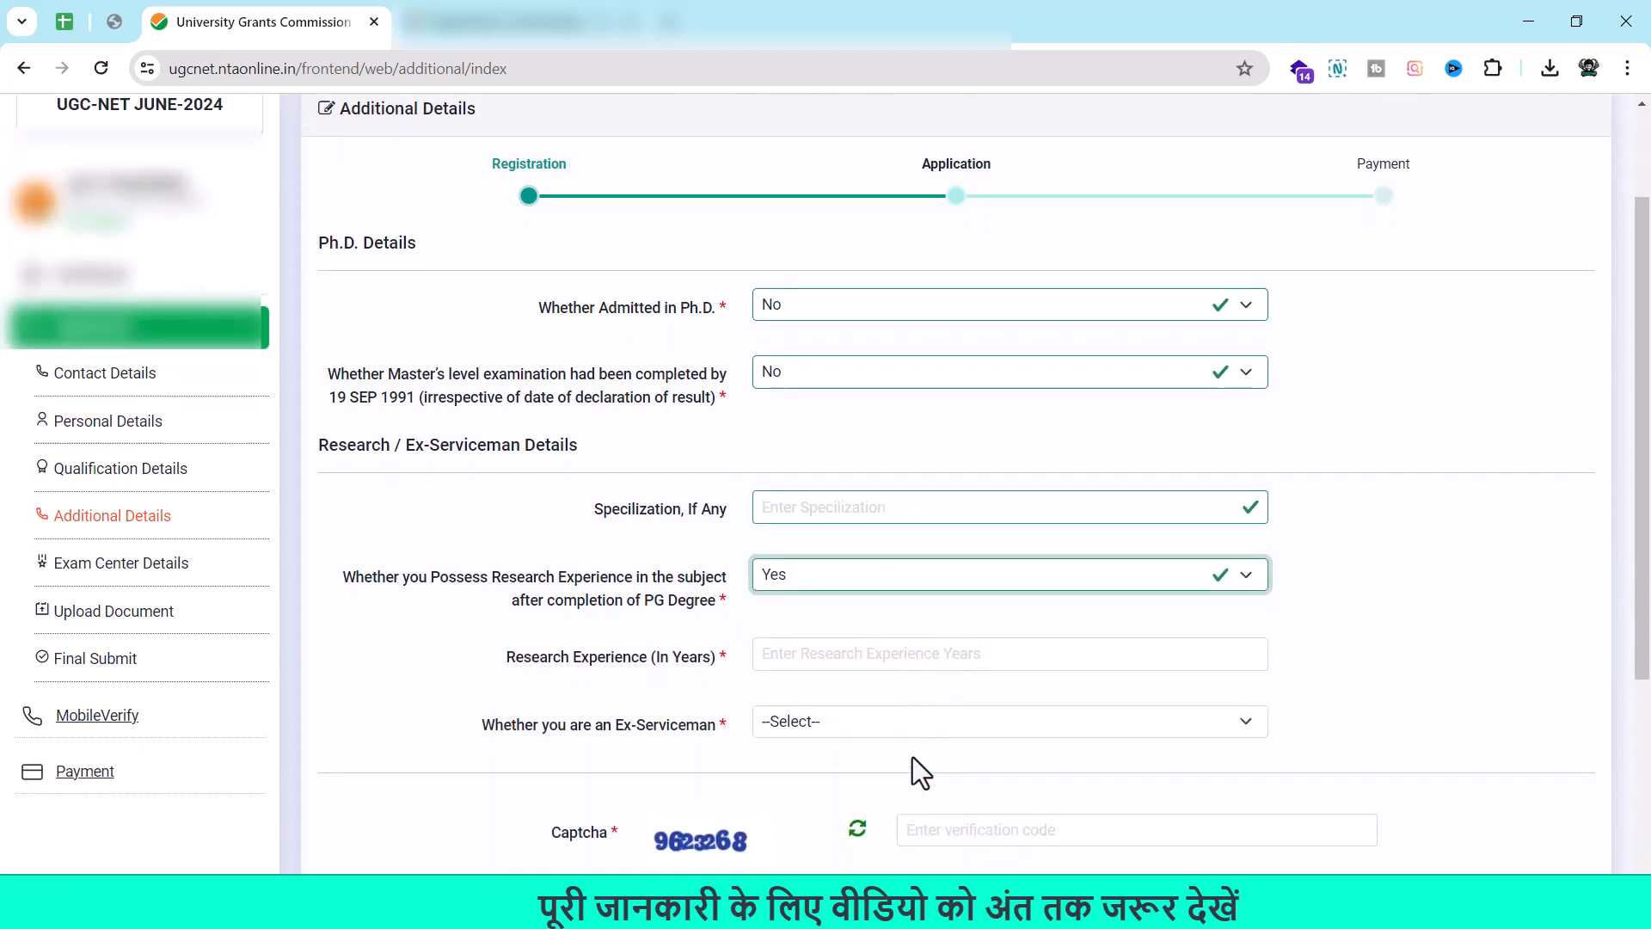
{"action": "left_click", "coordinate": [1065, 542]}
{"action": "left_click", "coordinate": [972, 600]}
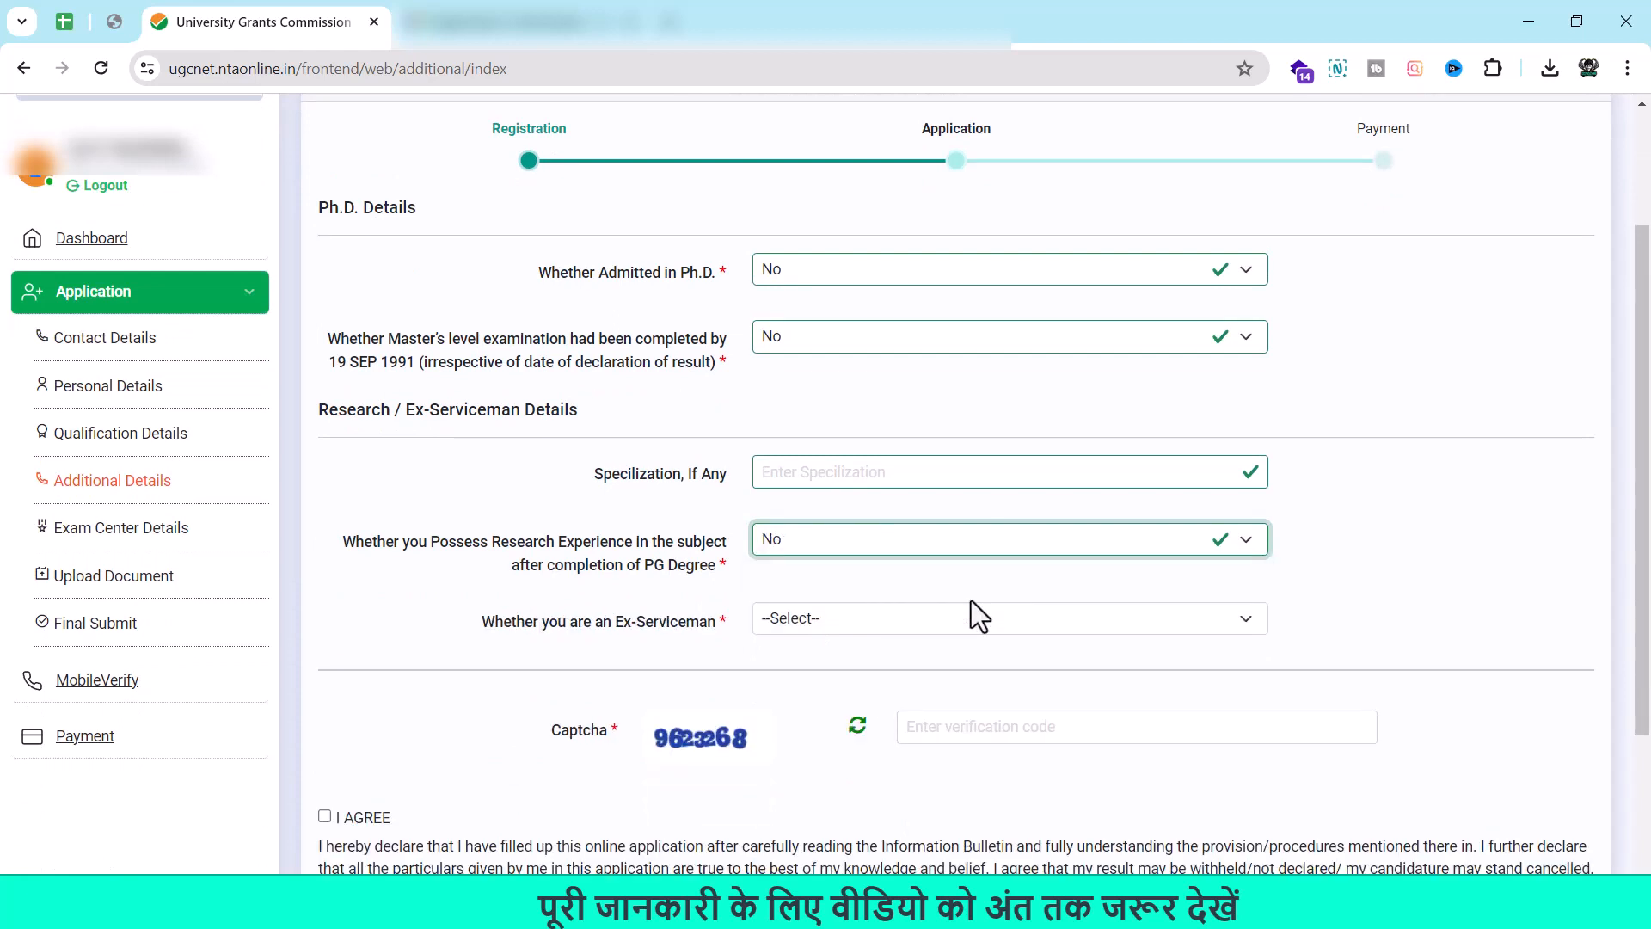
{"action": "left_click", "coordinate": [1005, 621]}
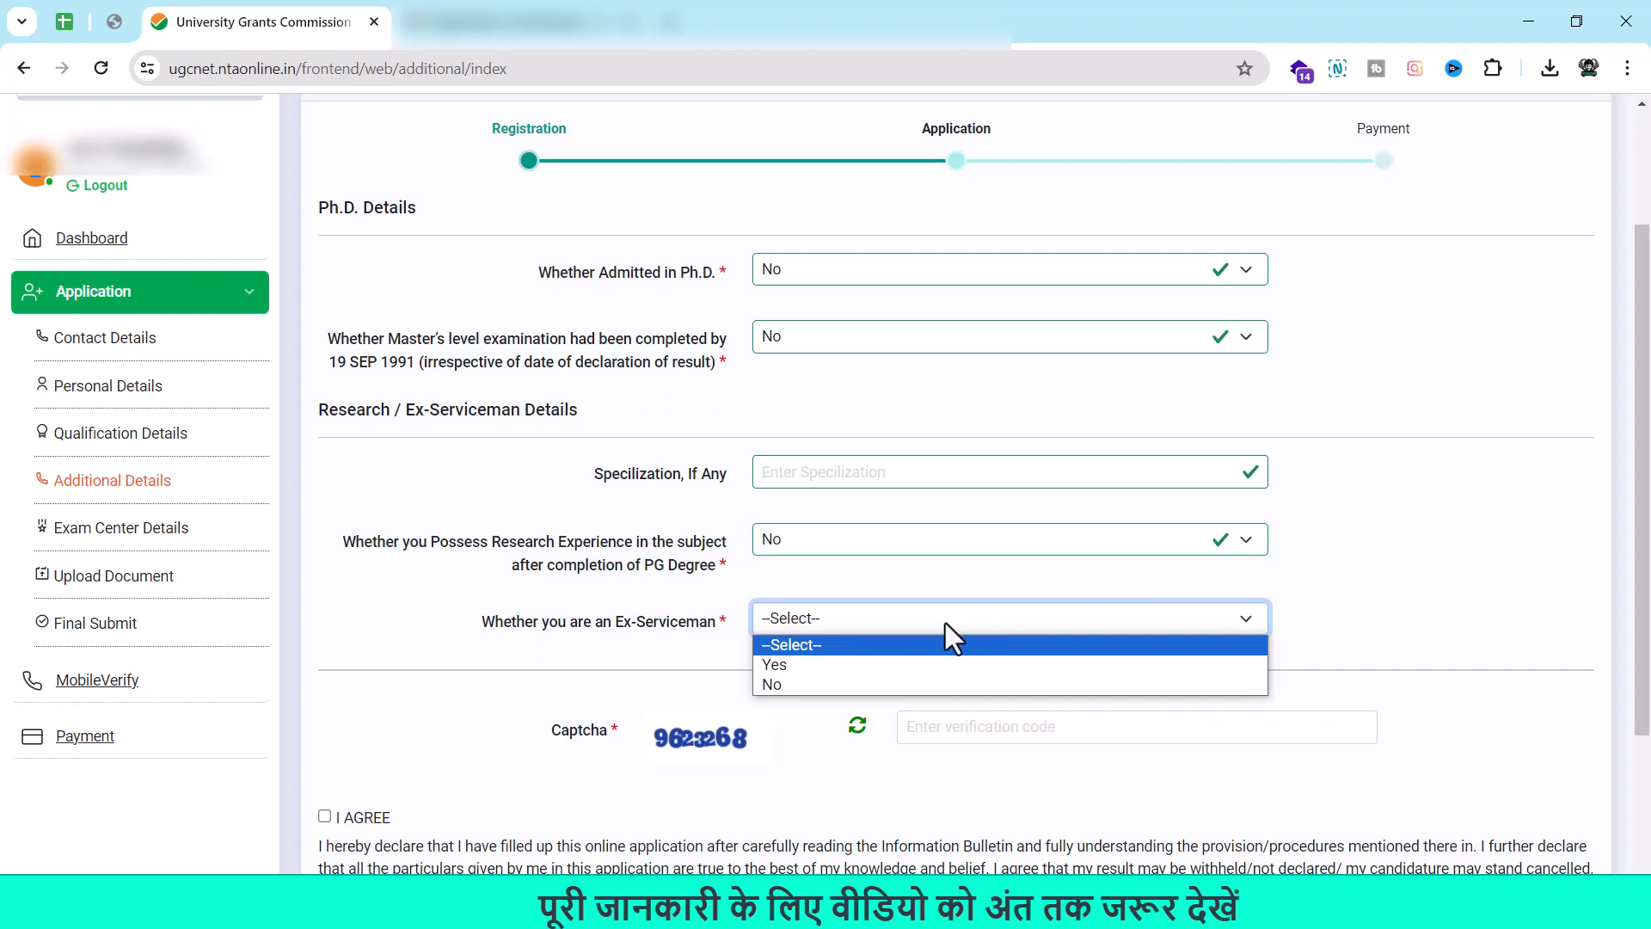
{"action": "left_click", "coordinate": [824, 666]}
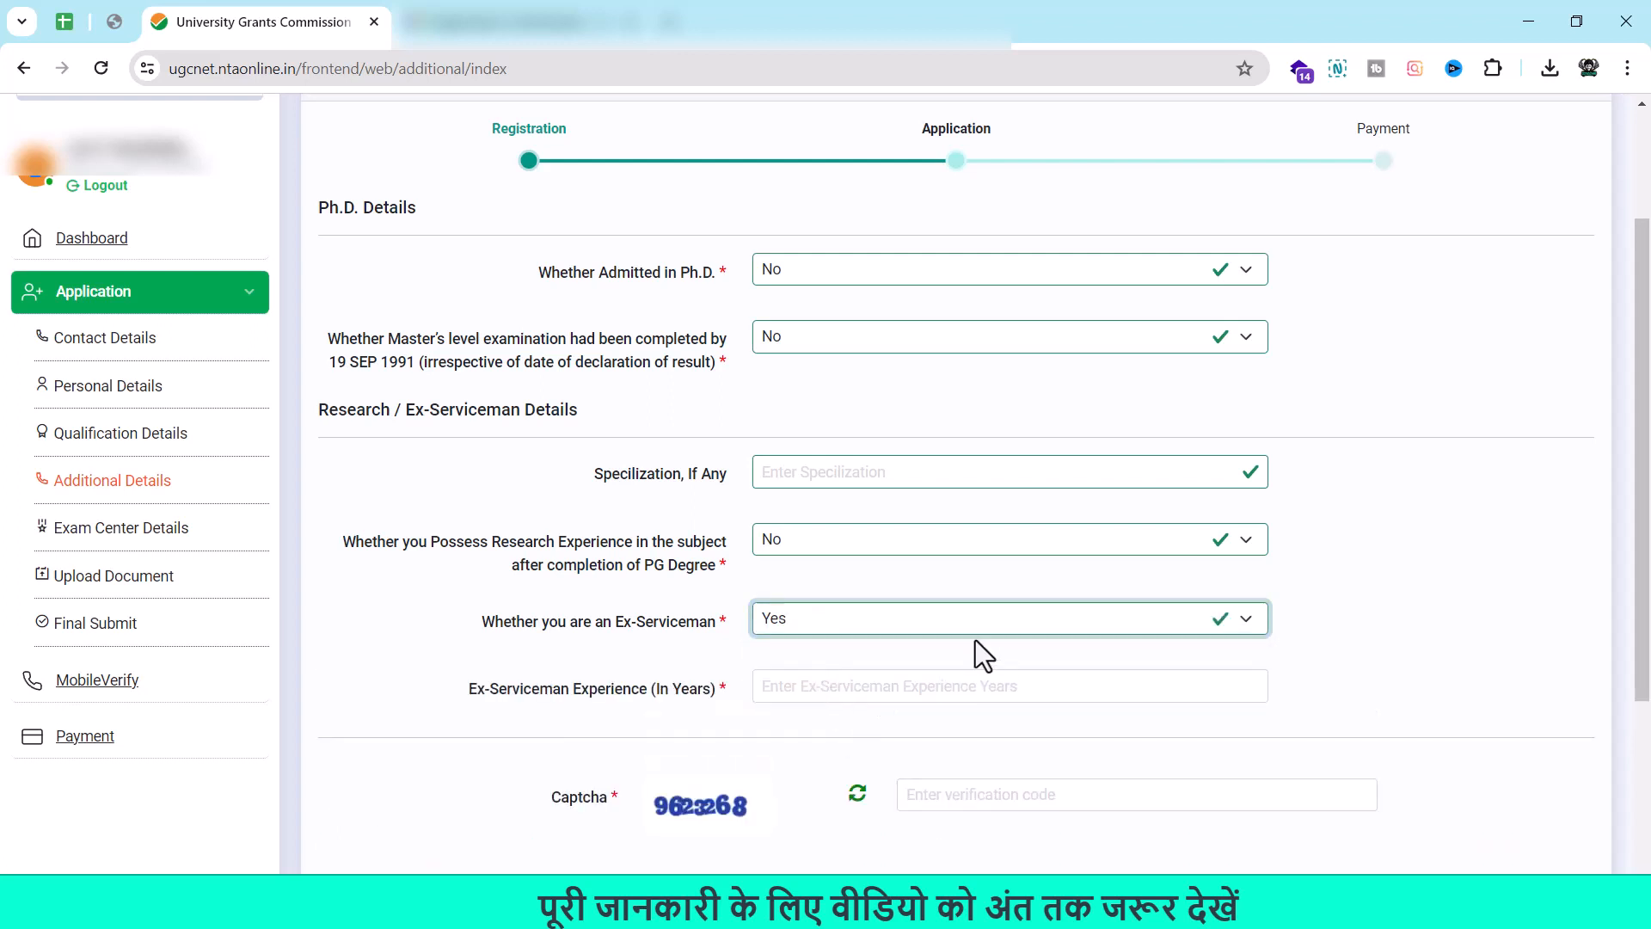
{"action": "left_click", "coordinate": [963, 626]}
{"action": "left_click", "coordinate": [860, 684]}
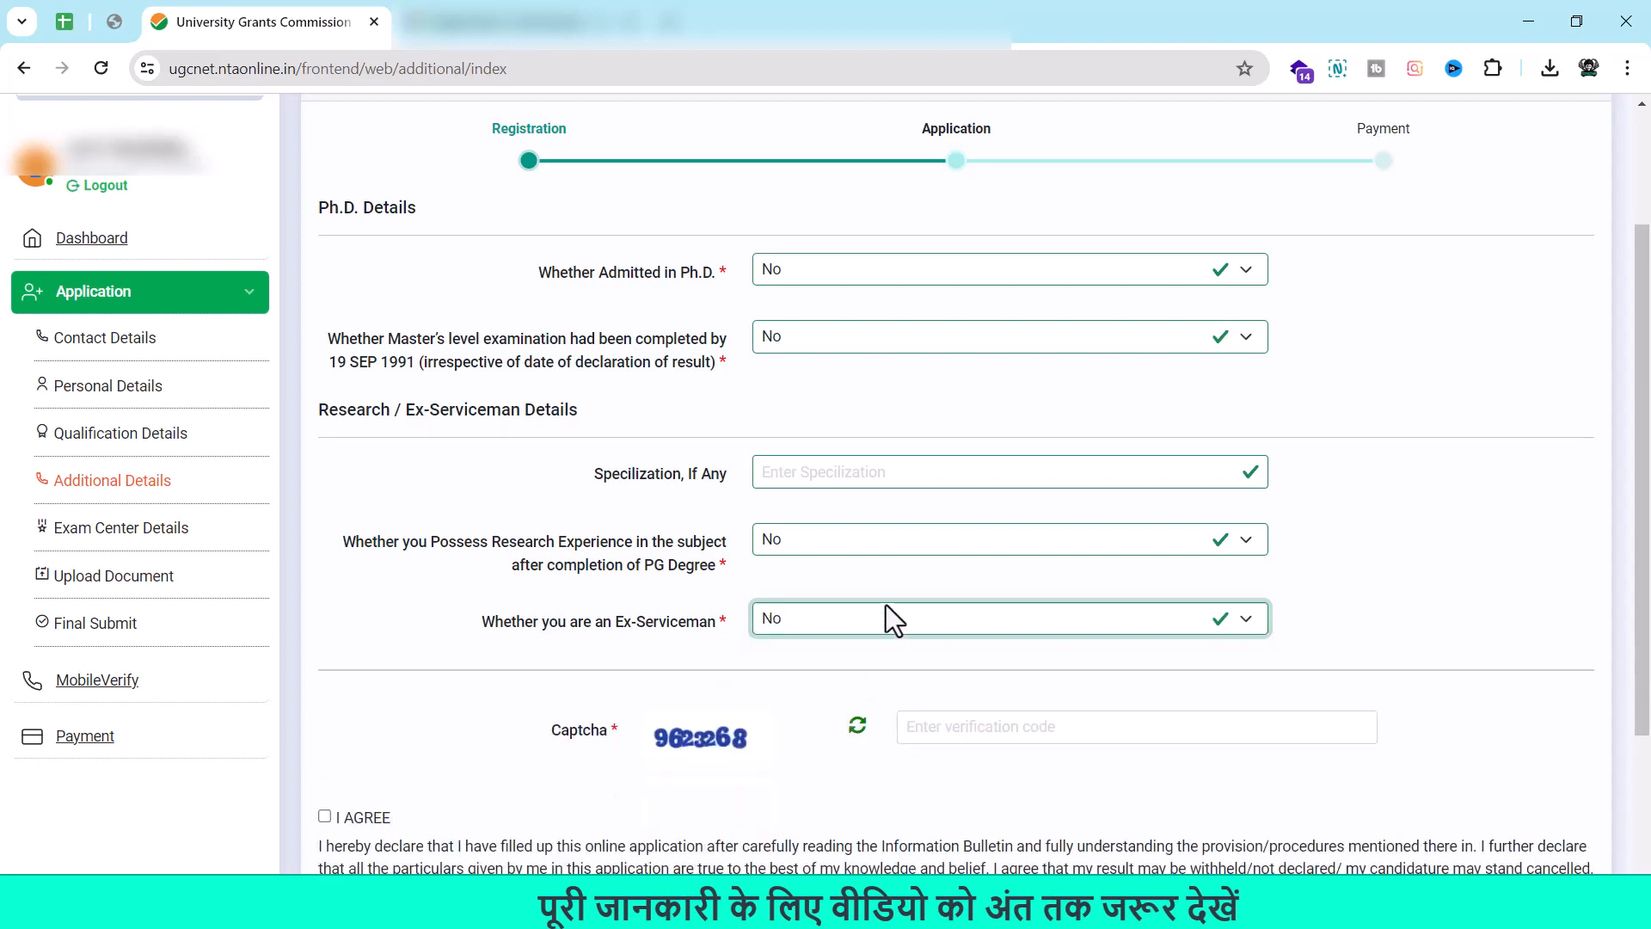
{"action": "left_click", "coordinate": [860, 543]}
{"action": "left_click", "coordinate": [803, 586]}
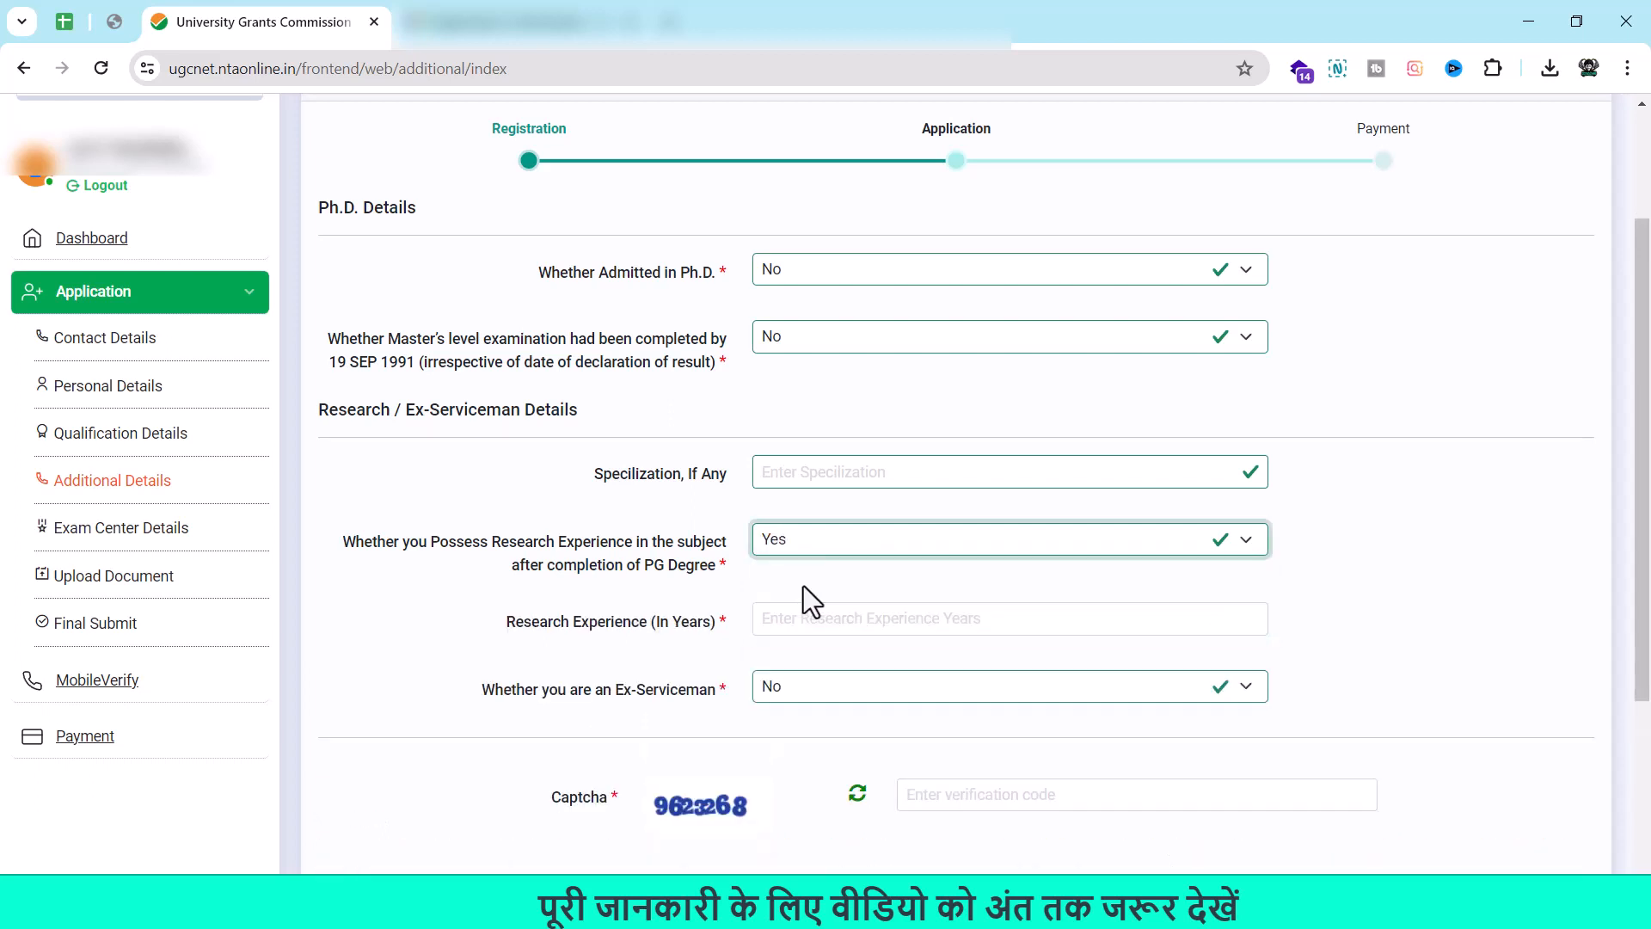
{"action": "left_click", "coordinate": [998, 544]}
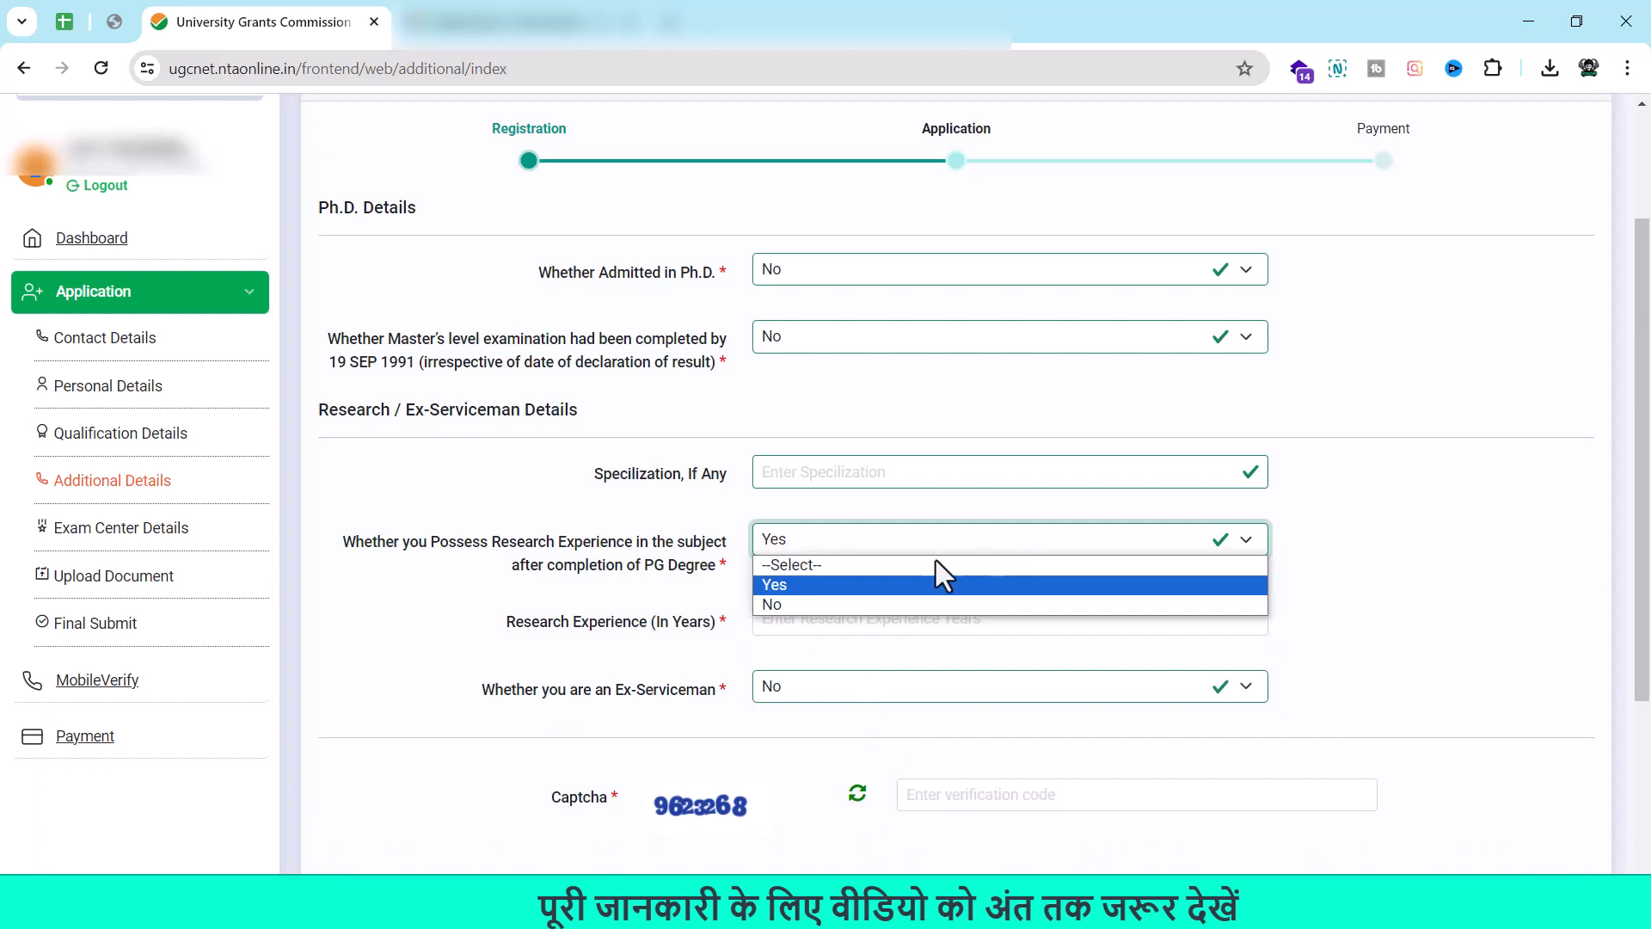
{"action": "left_click", "coordinate": [859, 606]}
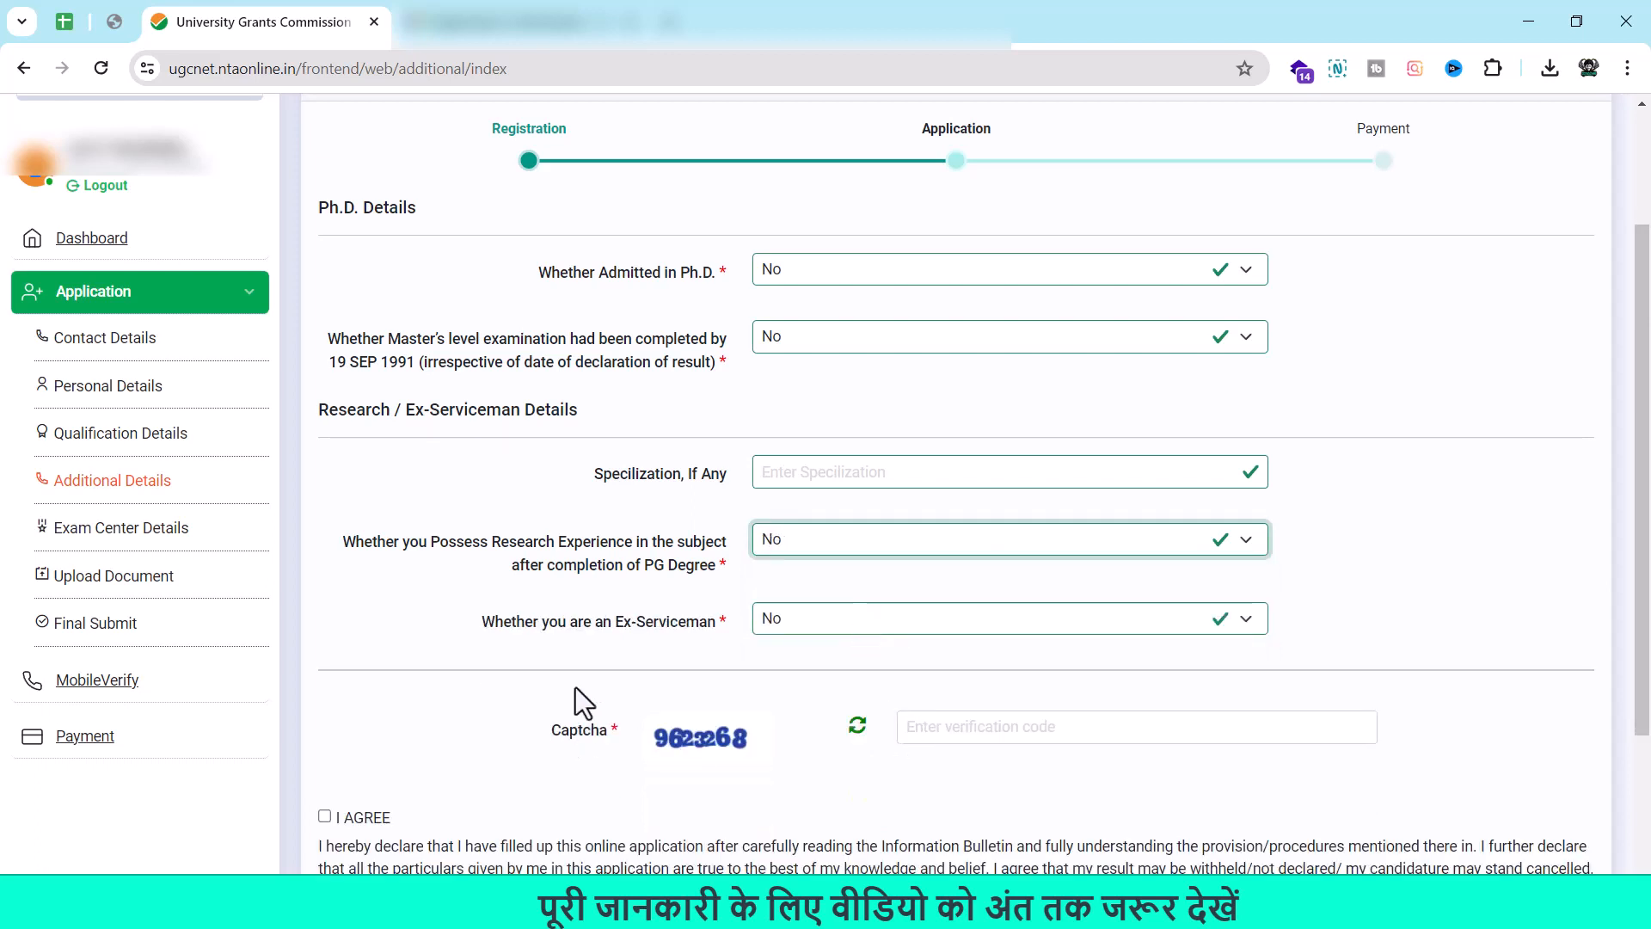
Accept the I AGREE declaration and enter the captcha code.
{"action": "left_click", "coordinate": [324, 815]}
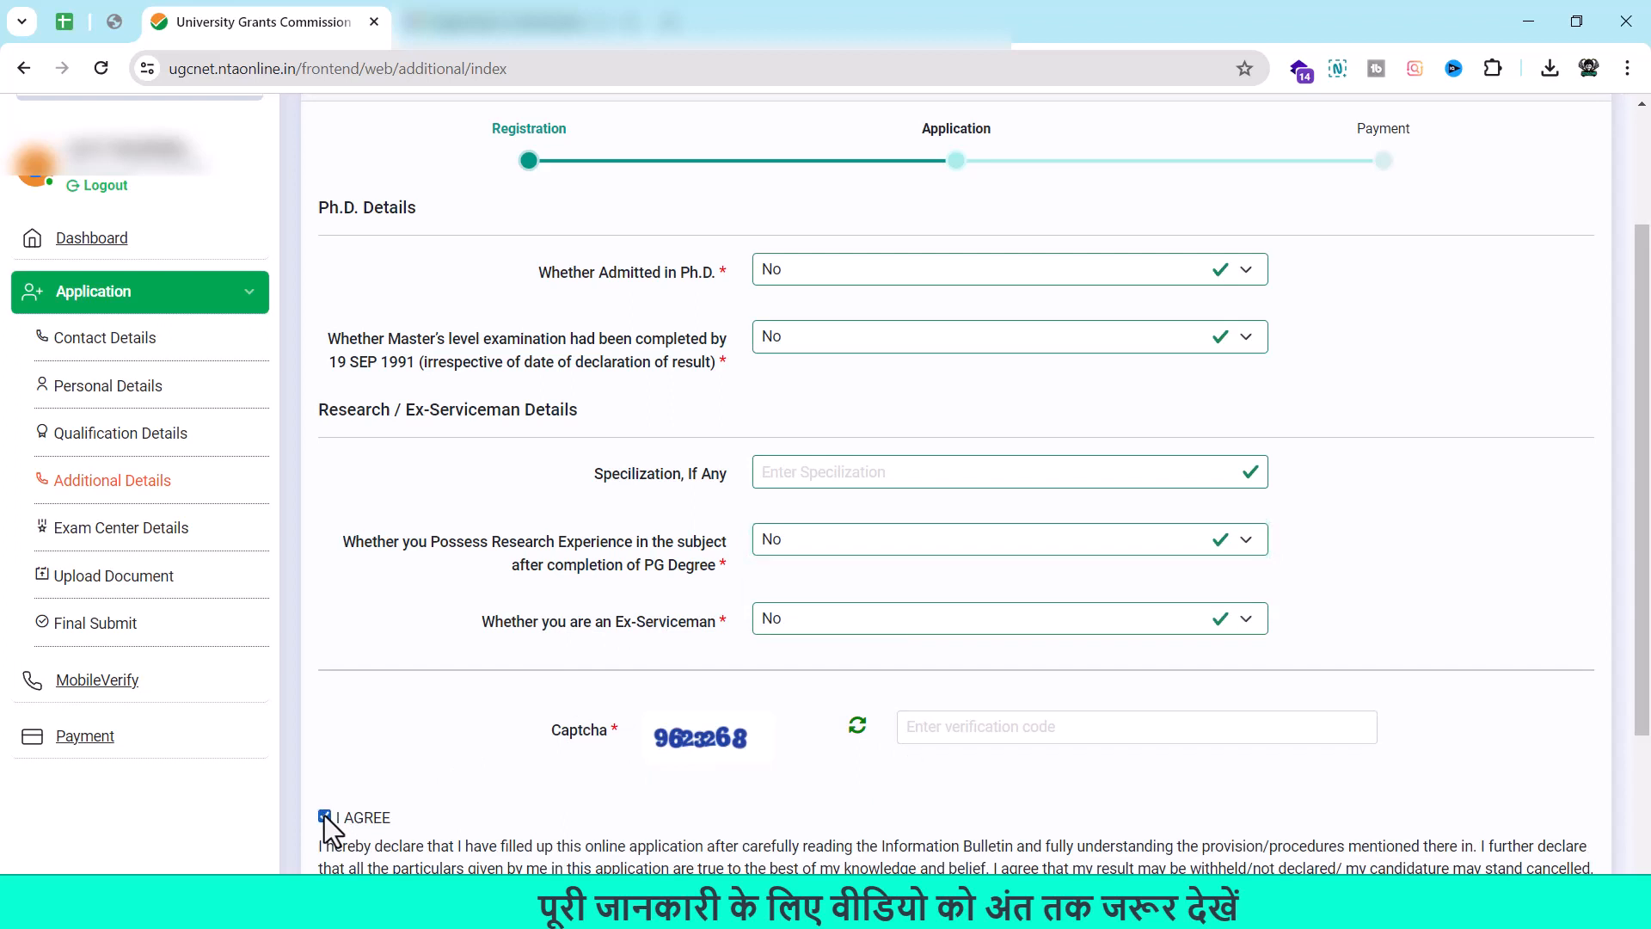
{"action": "left_click", "coordinate": [1040, 718]}
{"action": "type", "text": "962326"}
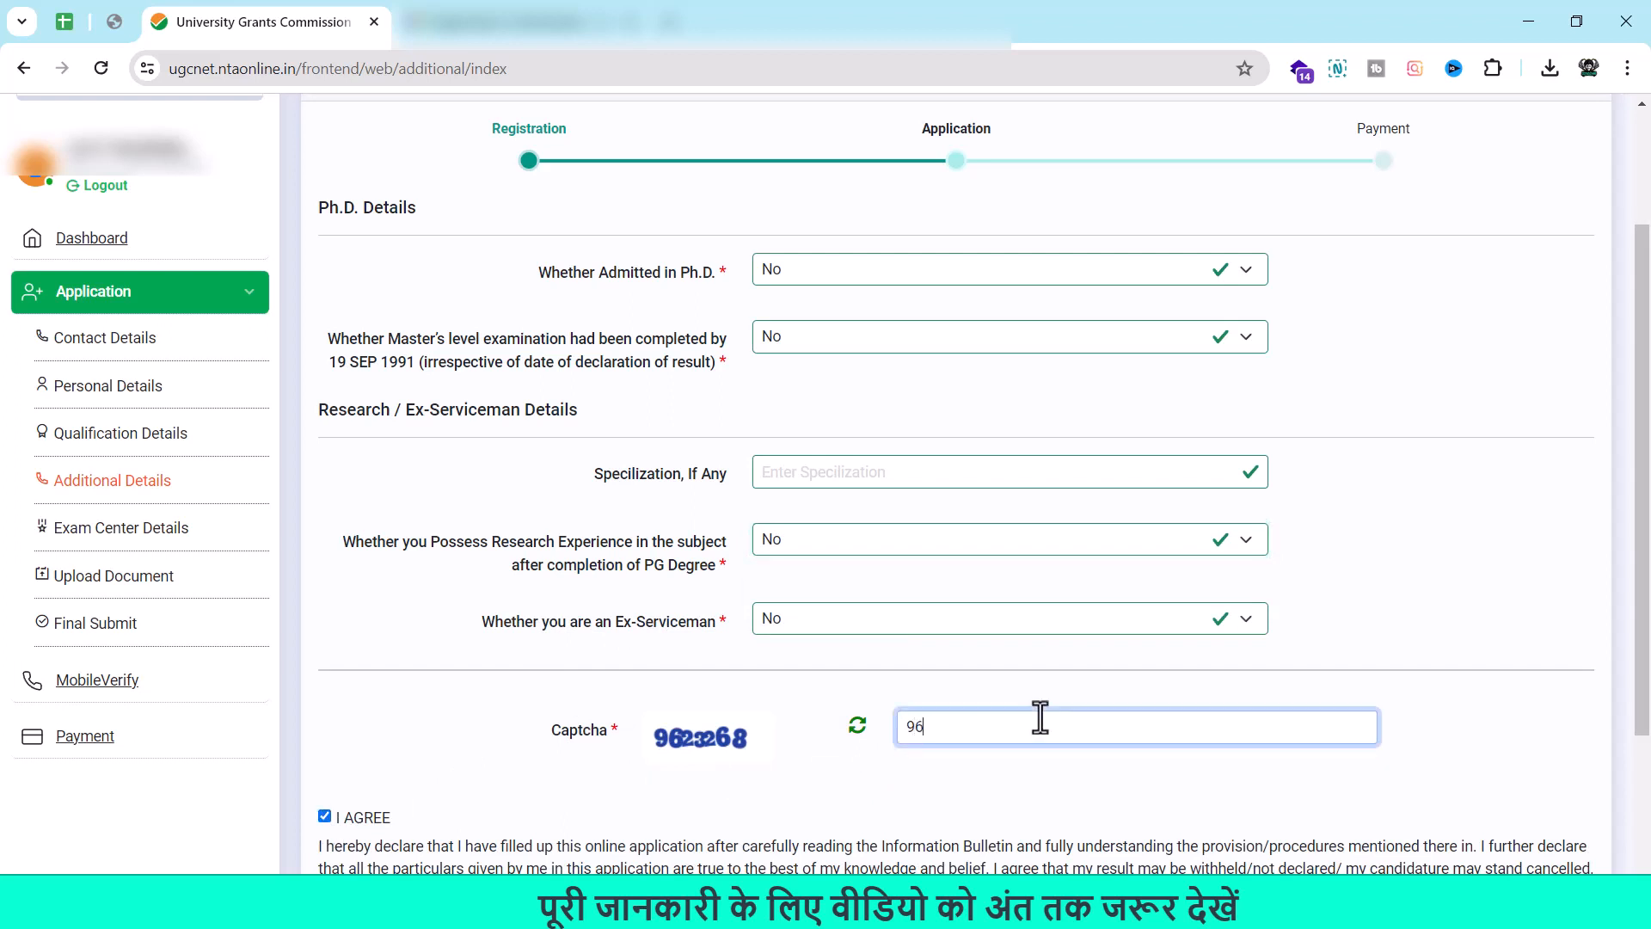
{"action": "type", "text": "8"}
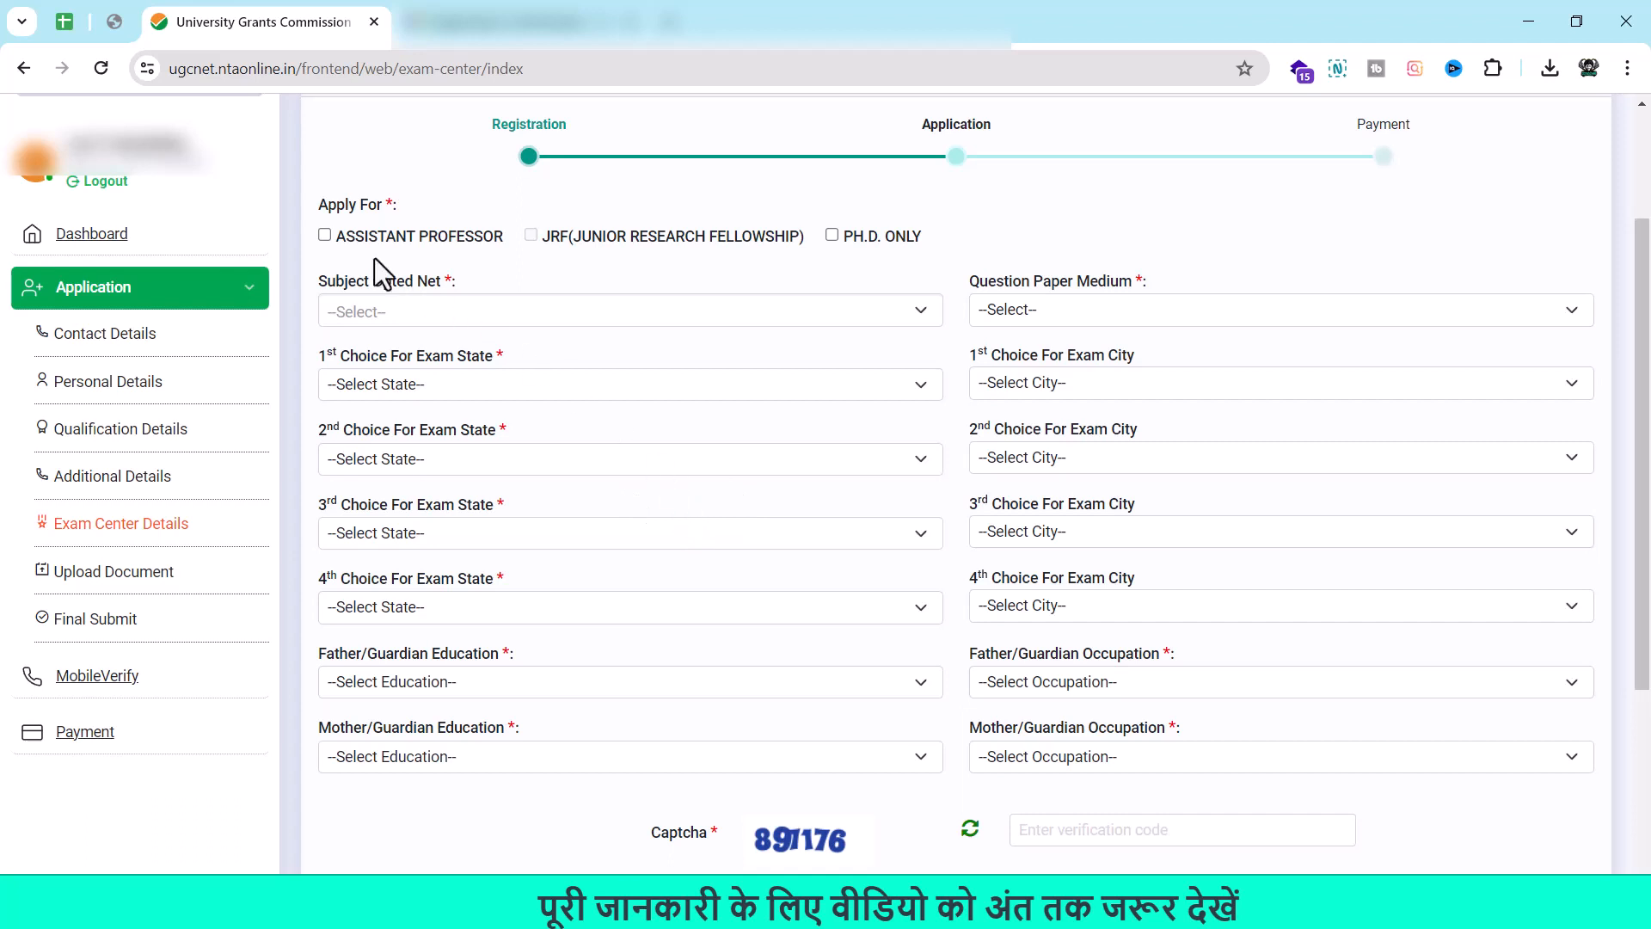
Apply for Assistant Professor with English paper medium and COMMERCE - 08 as the NET subject.
{"action": "left_click", "coordinate": [325, 239]}
{"action": "mouse_move", "coordinate": [540, 240]}
{"action": "left_click", "coordinate": [919, 314]}
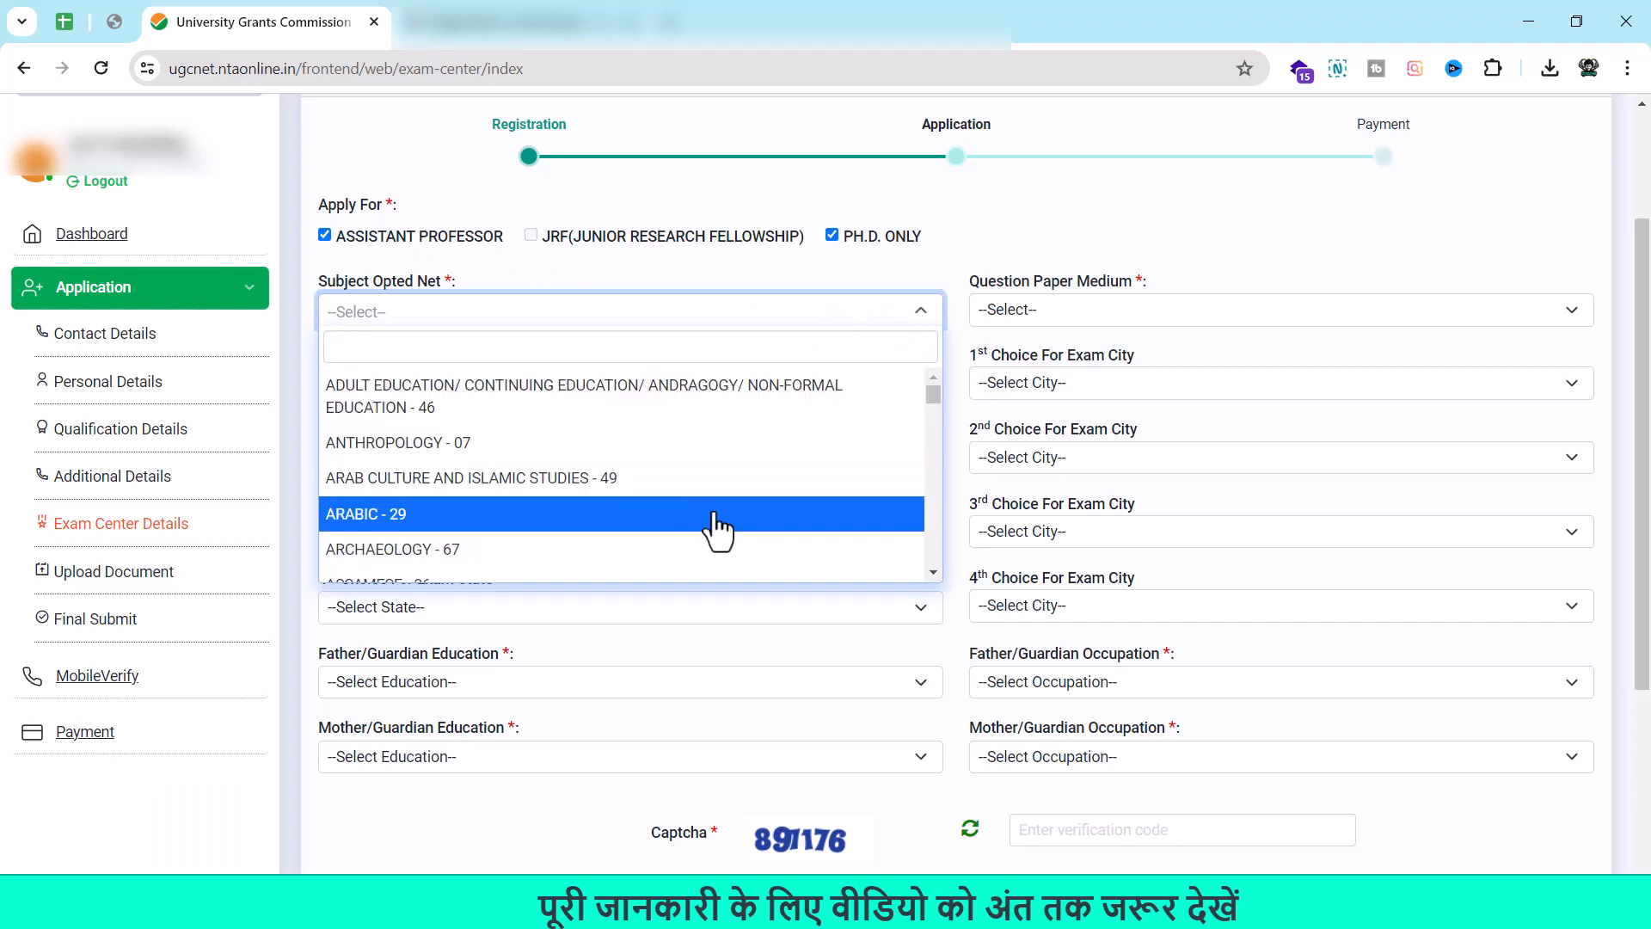
{"action": "scroll", "coordinate": [718, 528], "scroll_direction": "down", "scroll_amount": 5}
{"action": "scroll", "coordinate": [719, 527], "scroll_direction": "up", "scroll_amount": 5}
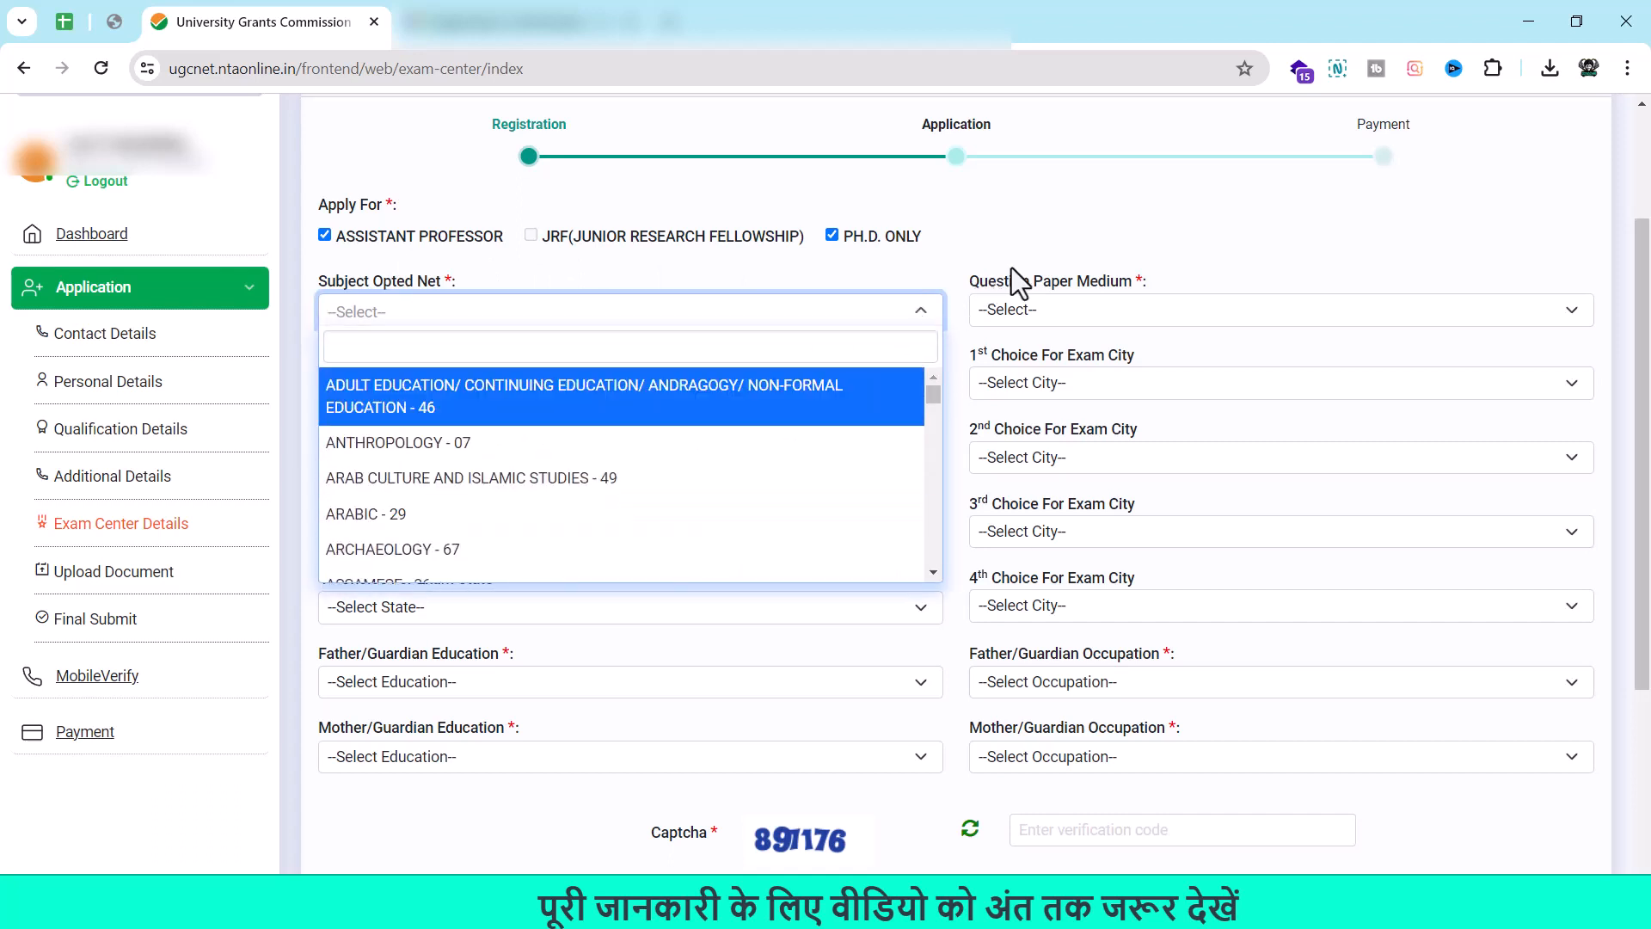
{"action": "left_click", "coordinate": [1081, 238]}
{"action": "left_click", "coordinate": [1137, 302]}
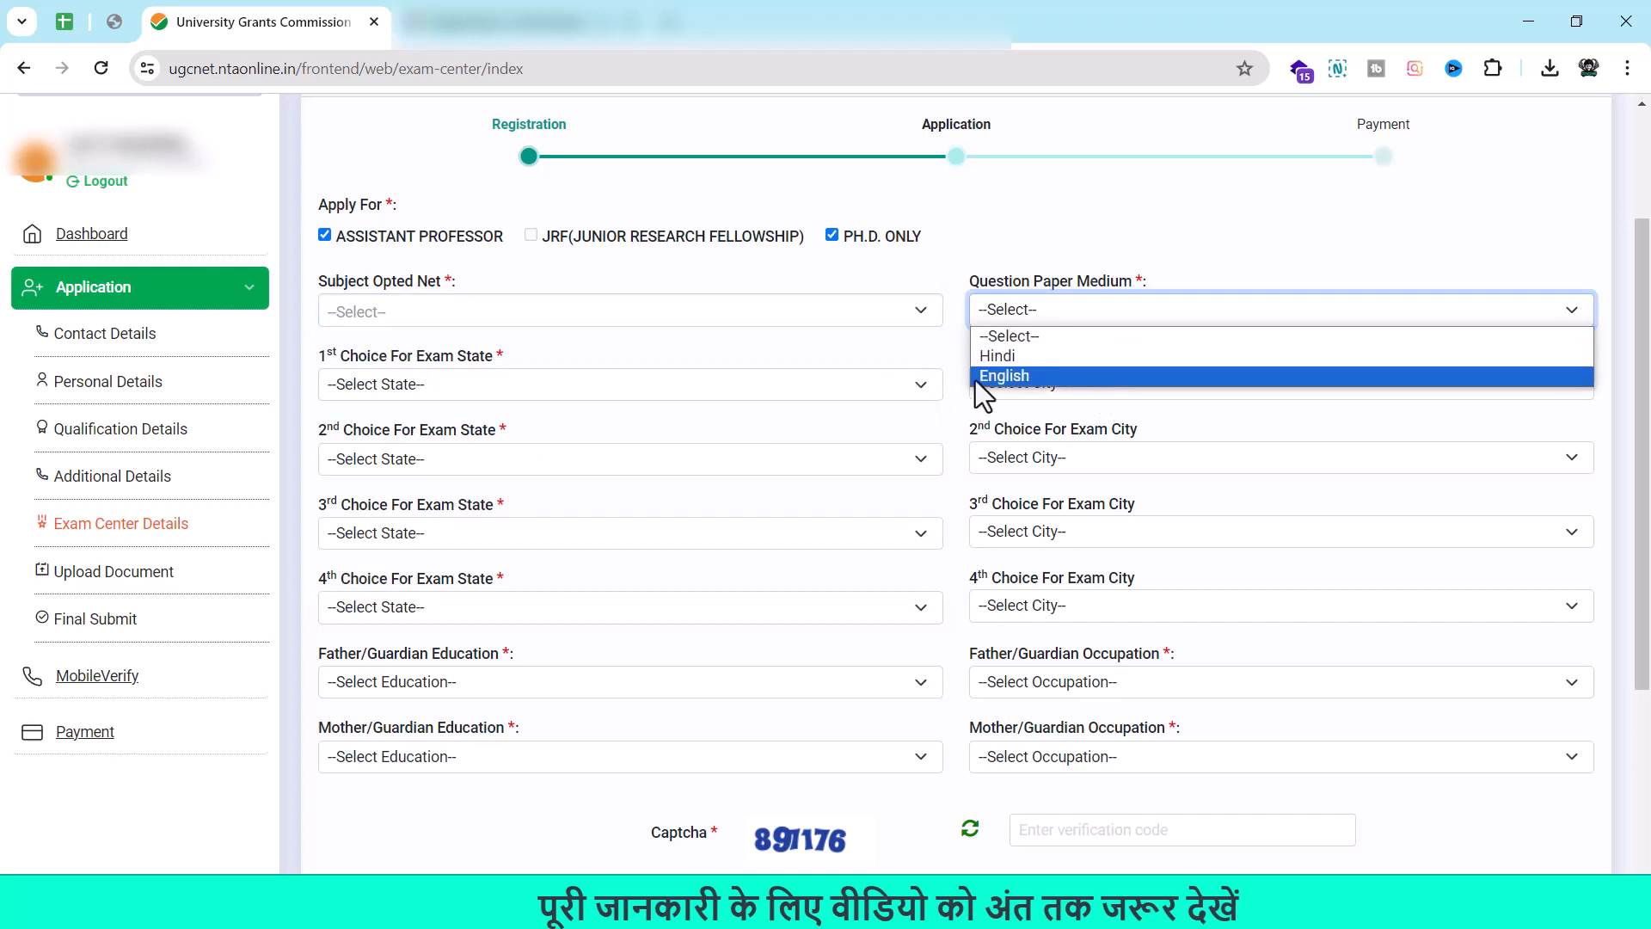
{"action": "left_click", "coordinate": [1031, 373]}
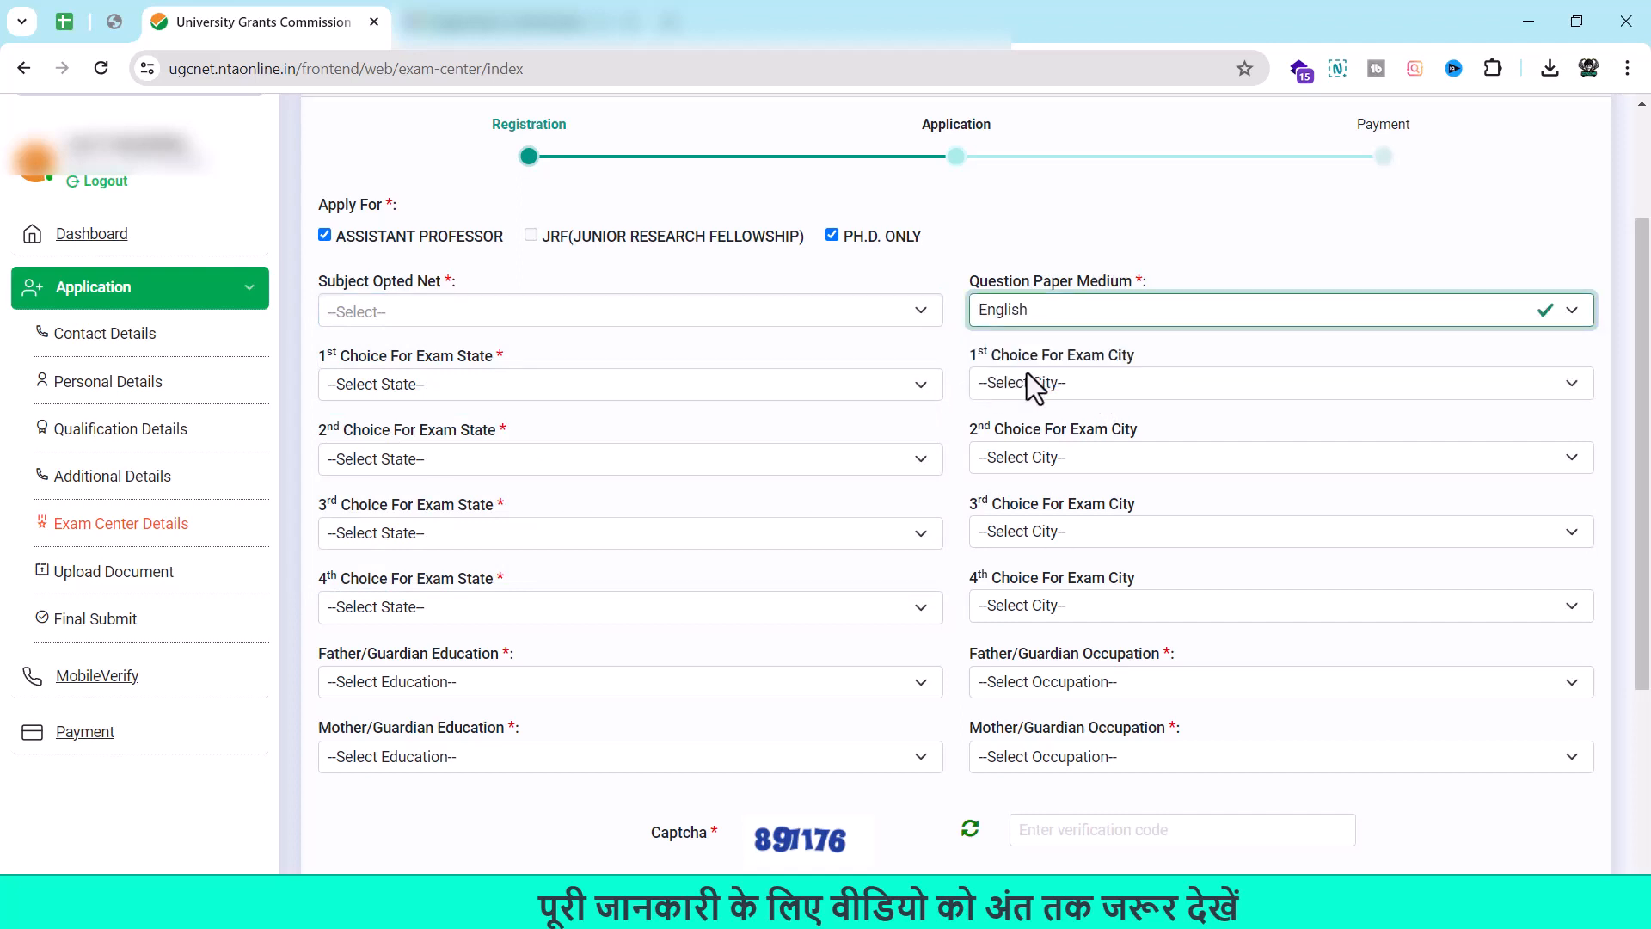
{"action": "left_click", "coordinate": [910, 312]}
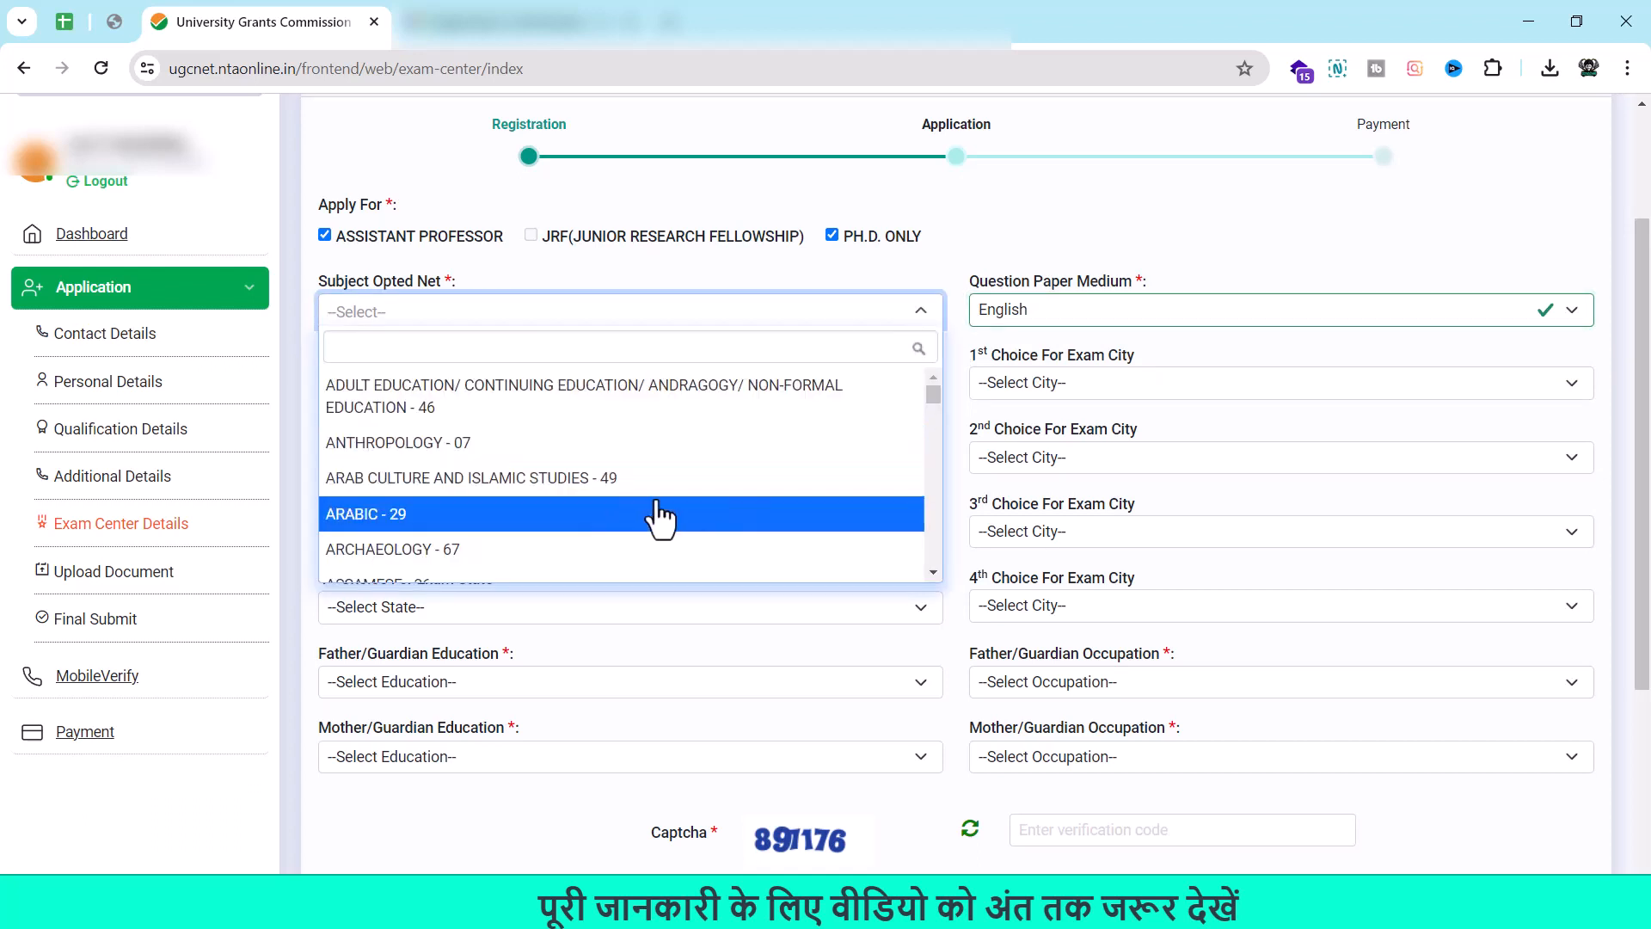
{"action": "scroll", "coordinate": [660, 516], "scroll_direction": "down", "scroll_amount": 5}
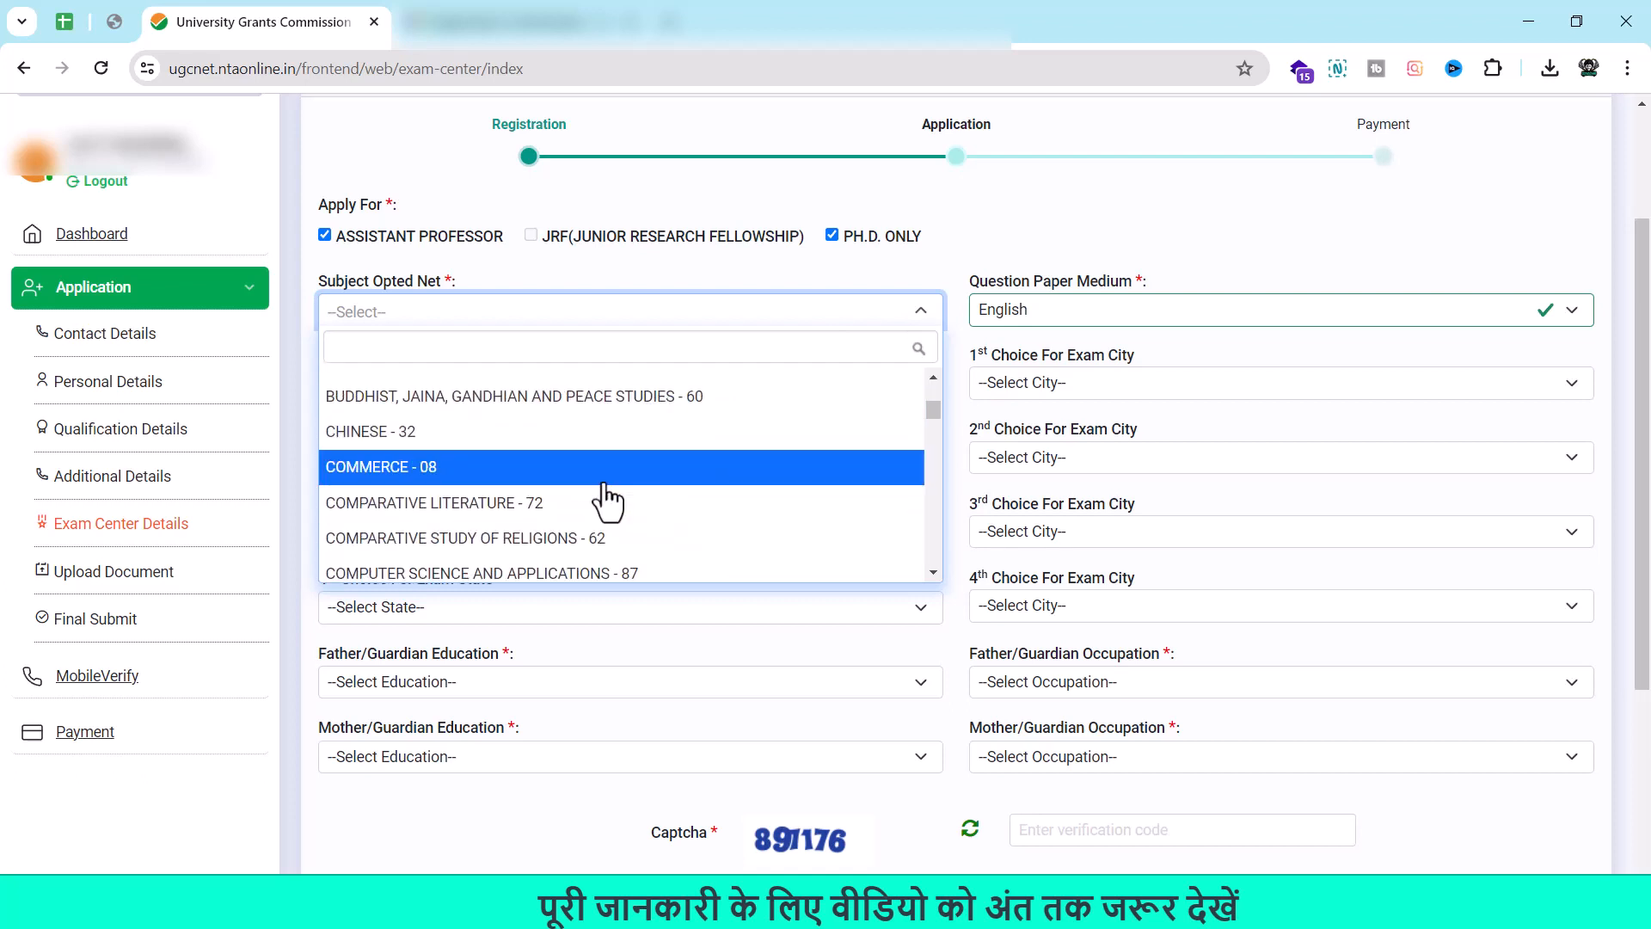
{"action": "left_click", "coordinate": [605, 477]}
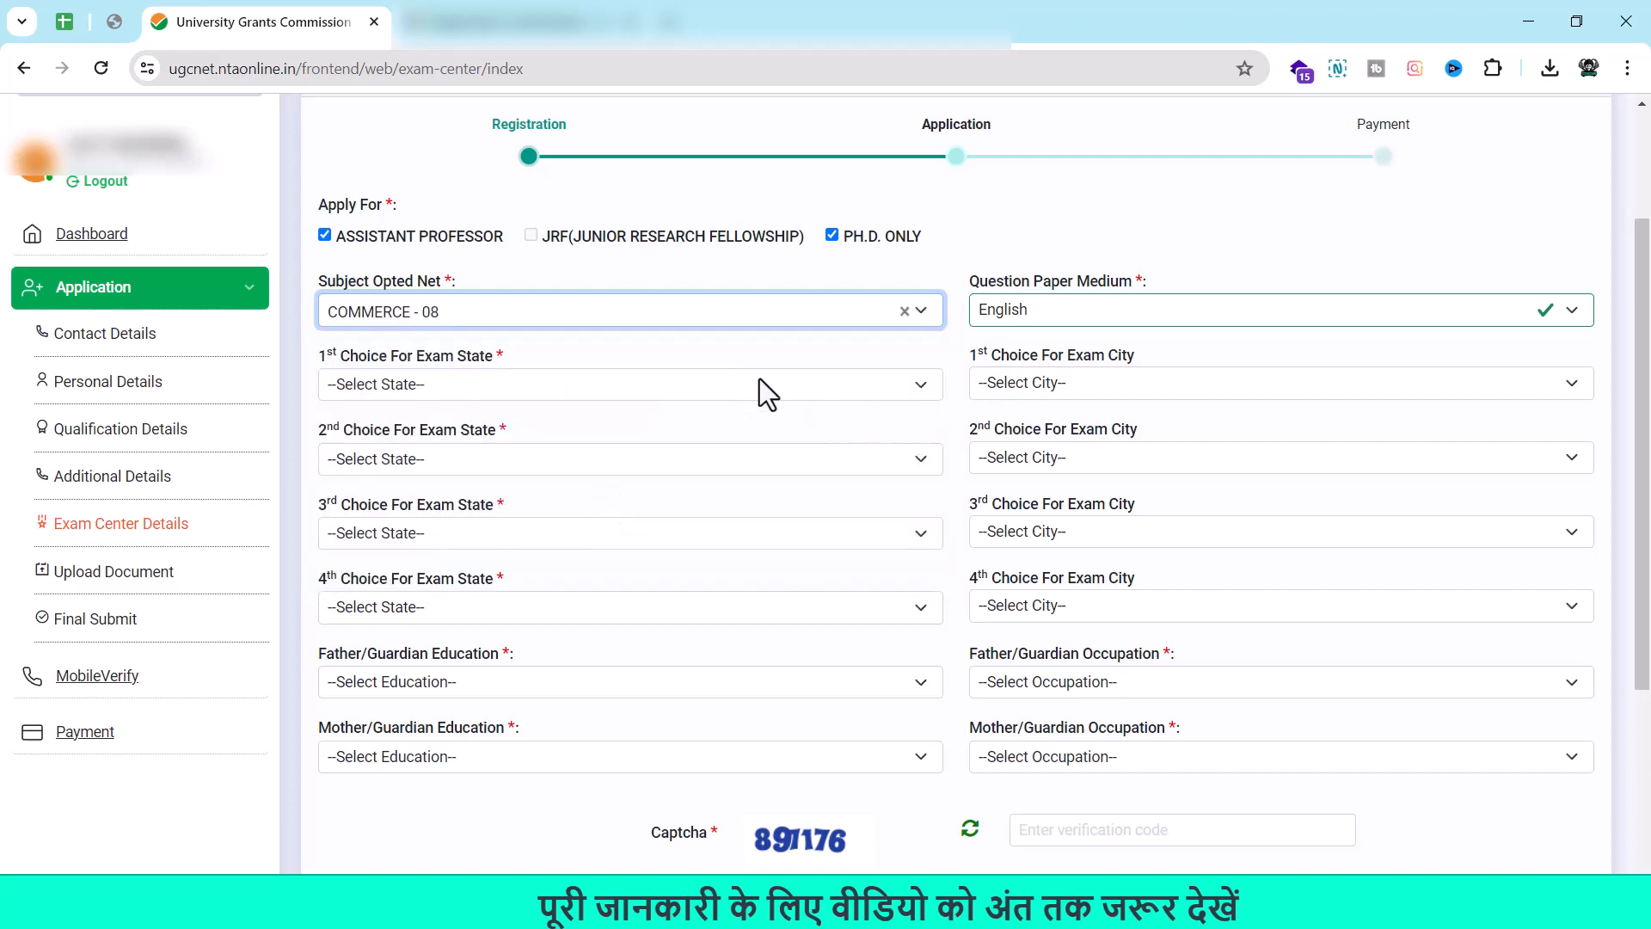
Choose Delhi as the first-choice exam state and Delhi/New Delhi as its city.
{"action": "left_click", "coordinate": [918, 387]}
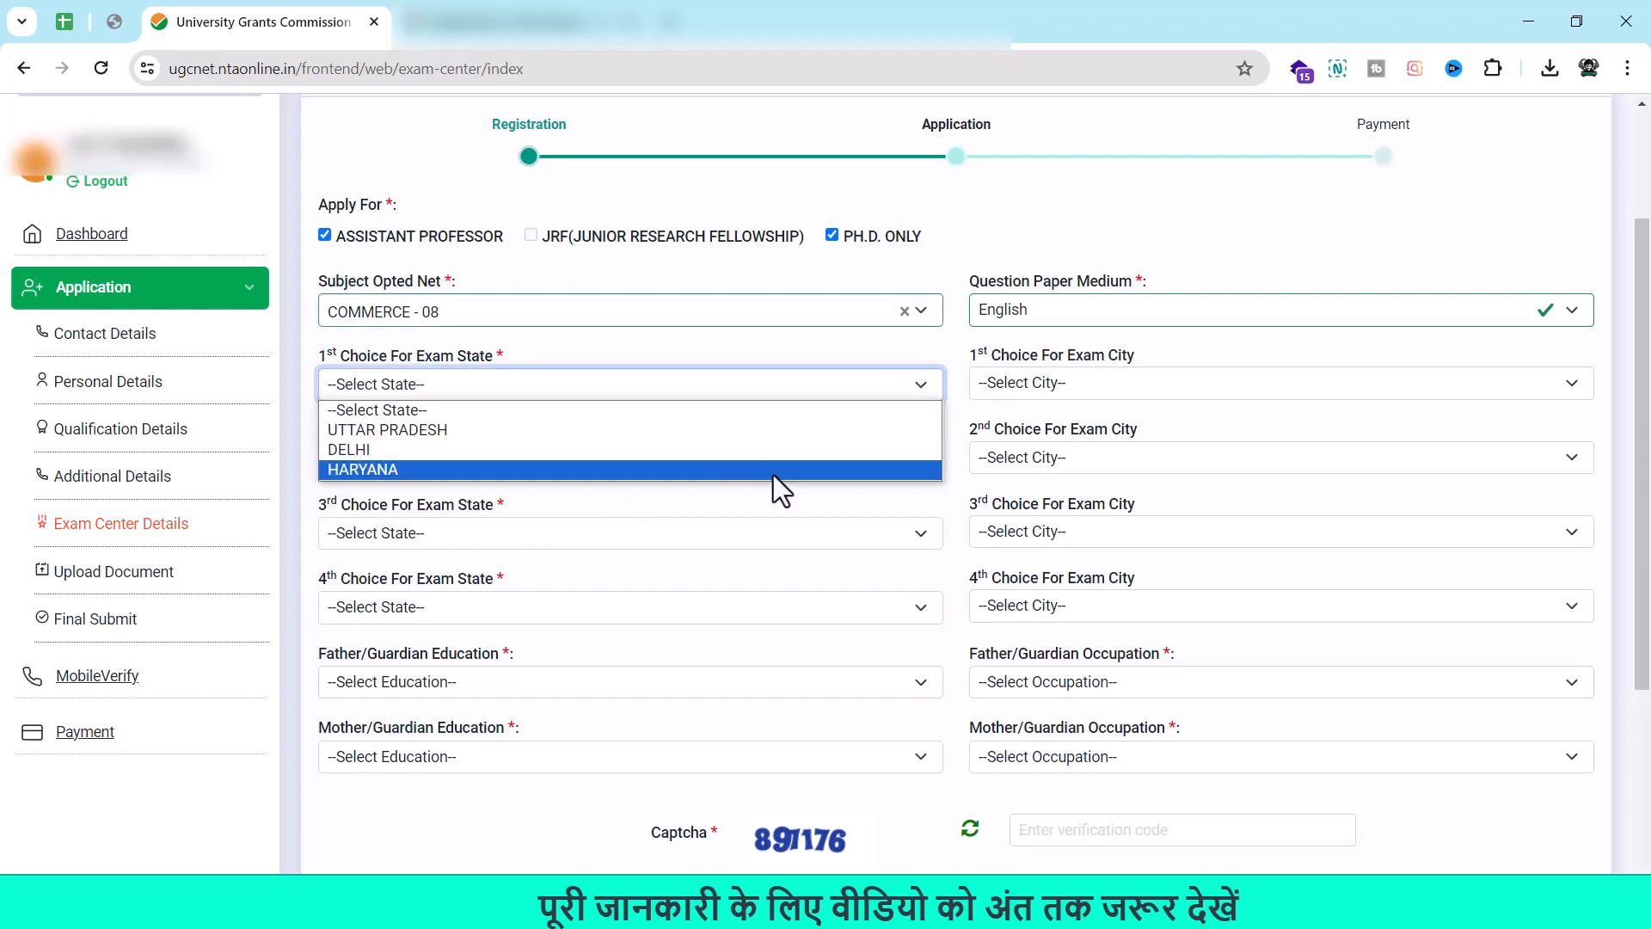
{"action": "left_click", "coordinate": [838, 458]}
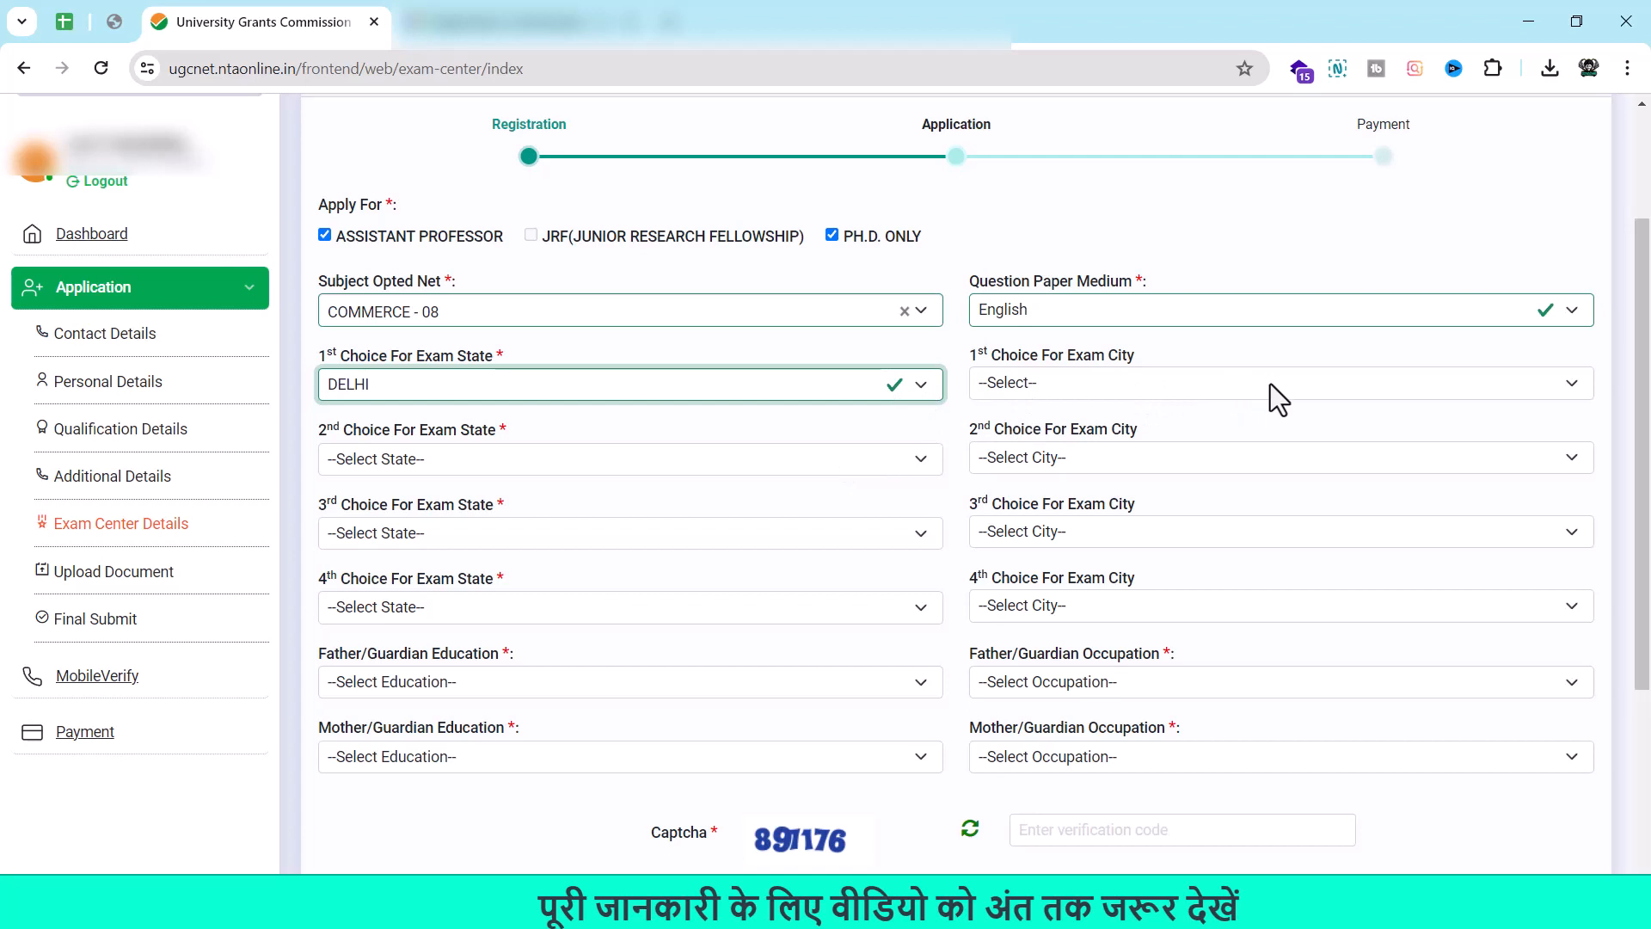
{"action": "left_click", "coordinate": [1335, 390]}
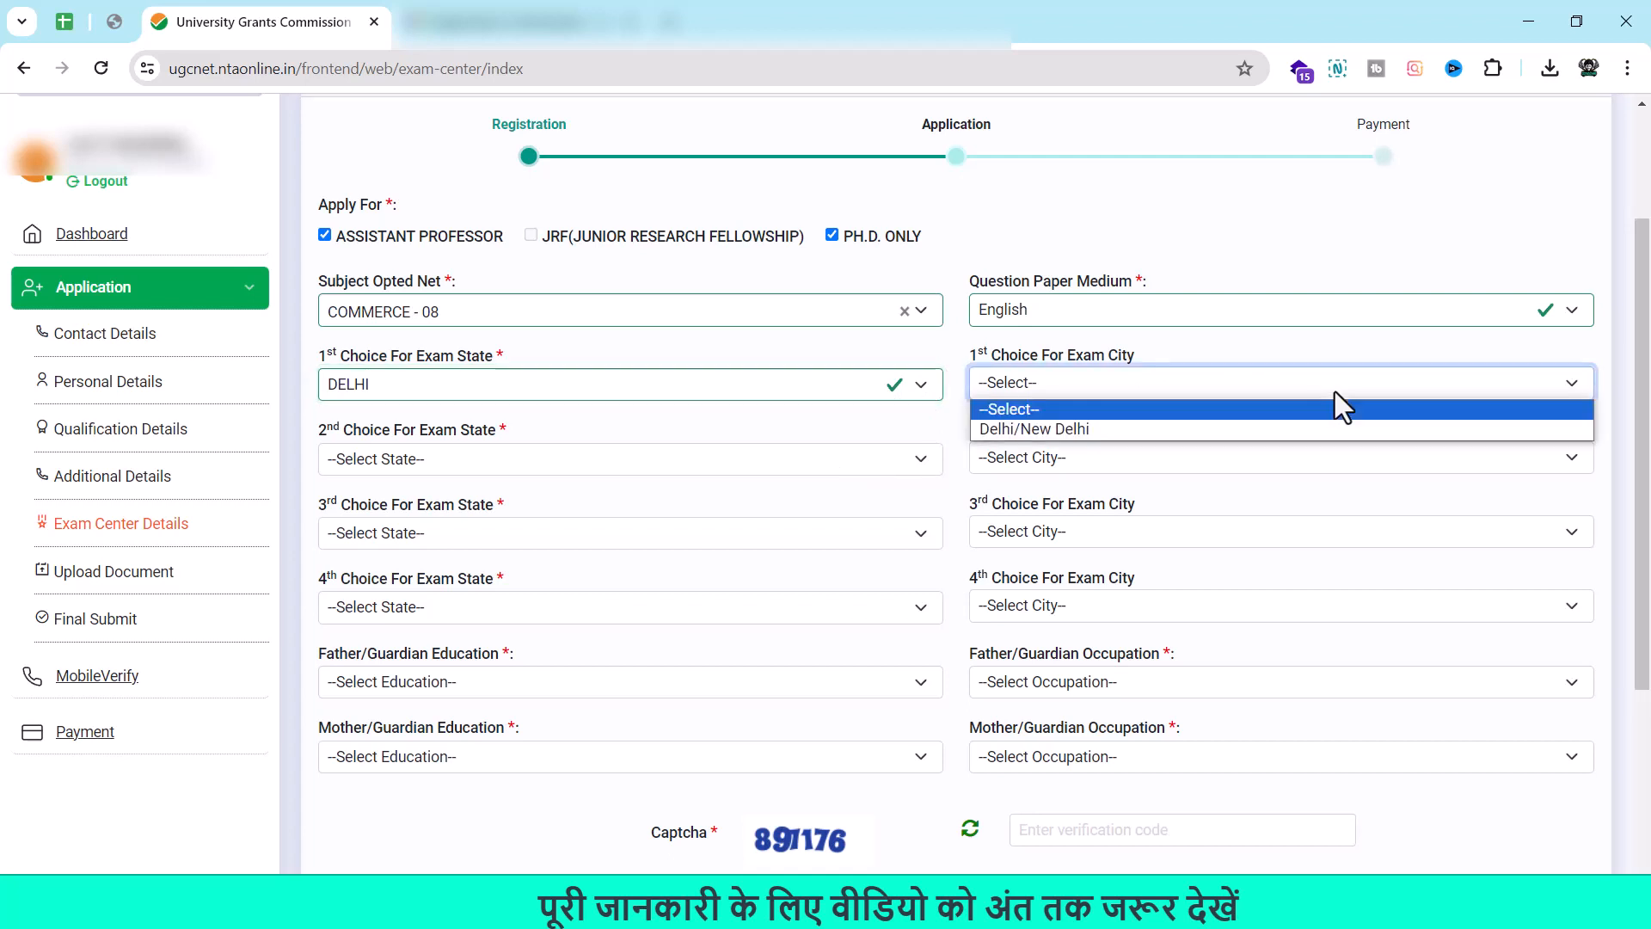
{"action": "left_click", "coordinate": [1307, 437]}
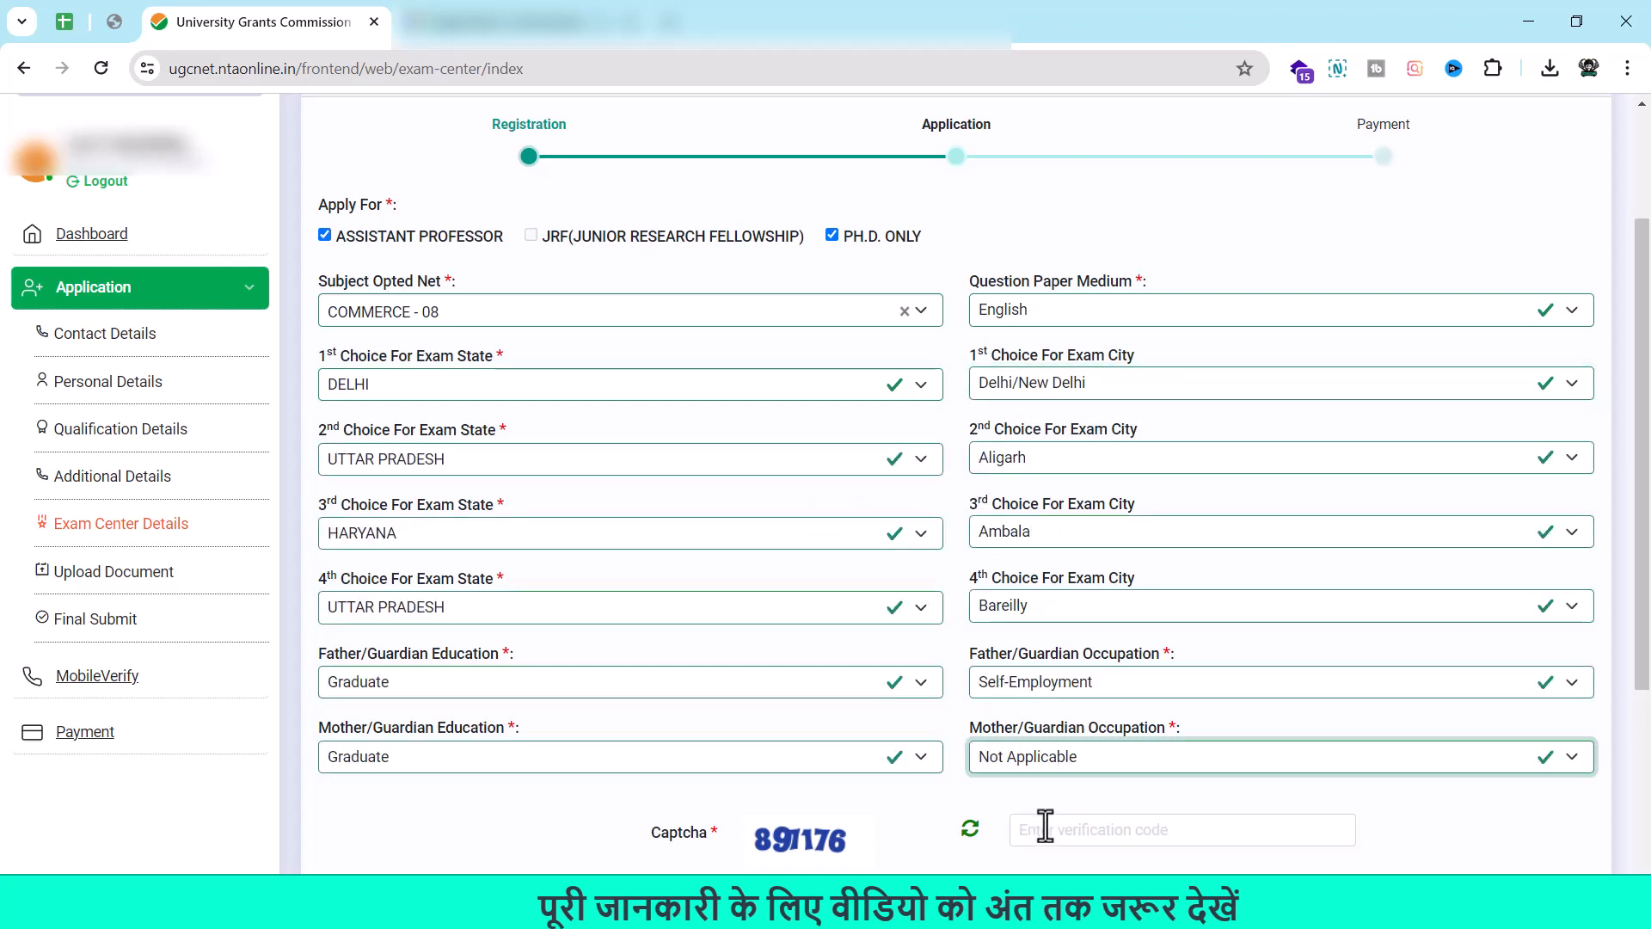
Enter the captcha code and submit to save the exam-centre details.
{"action": "left_click", "coordinate": [1045, 827]}
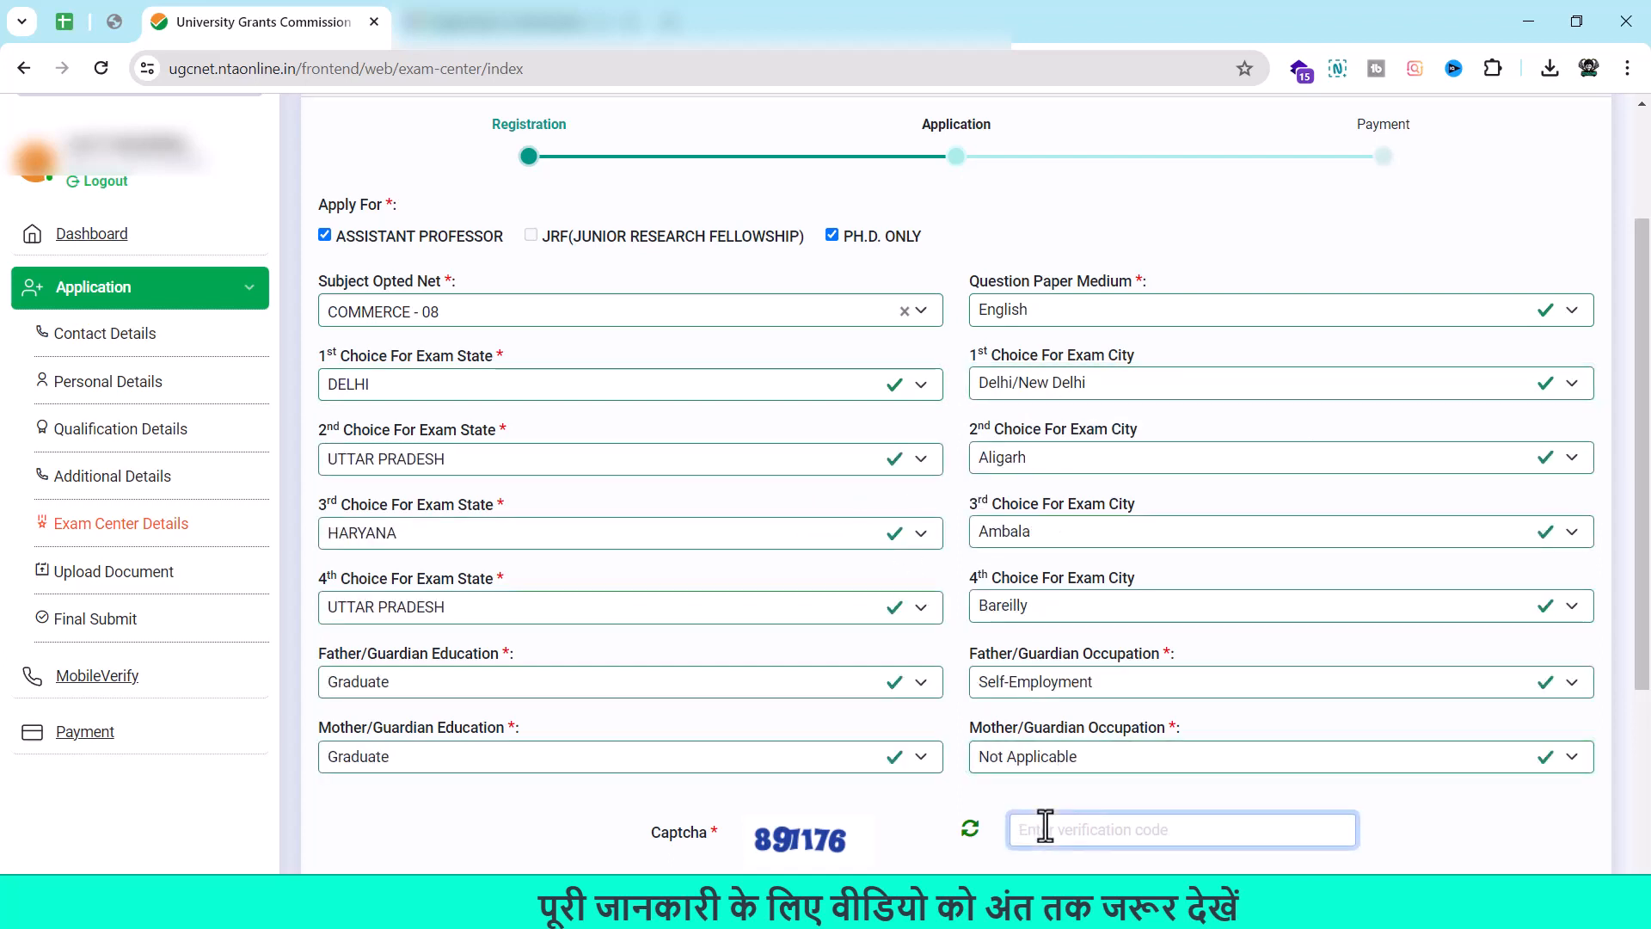
{"action": "type", "text": "891176"}
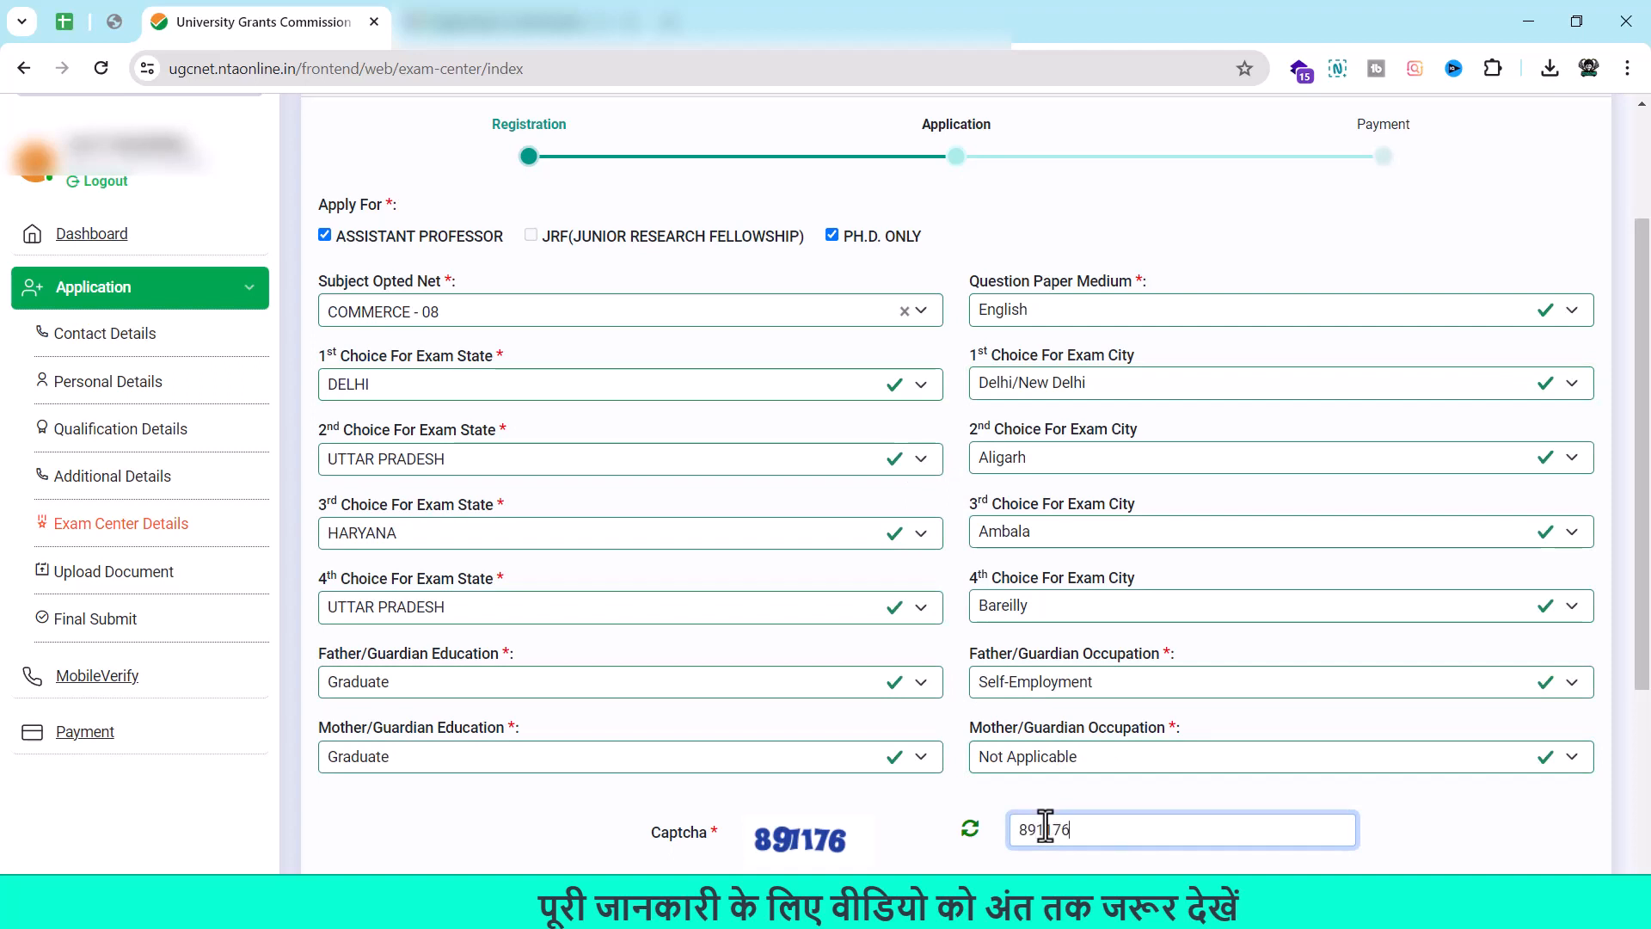
{"action": "key", "text": "Return"}
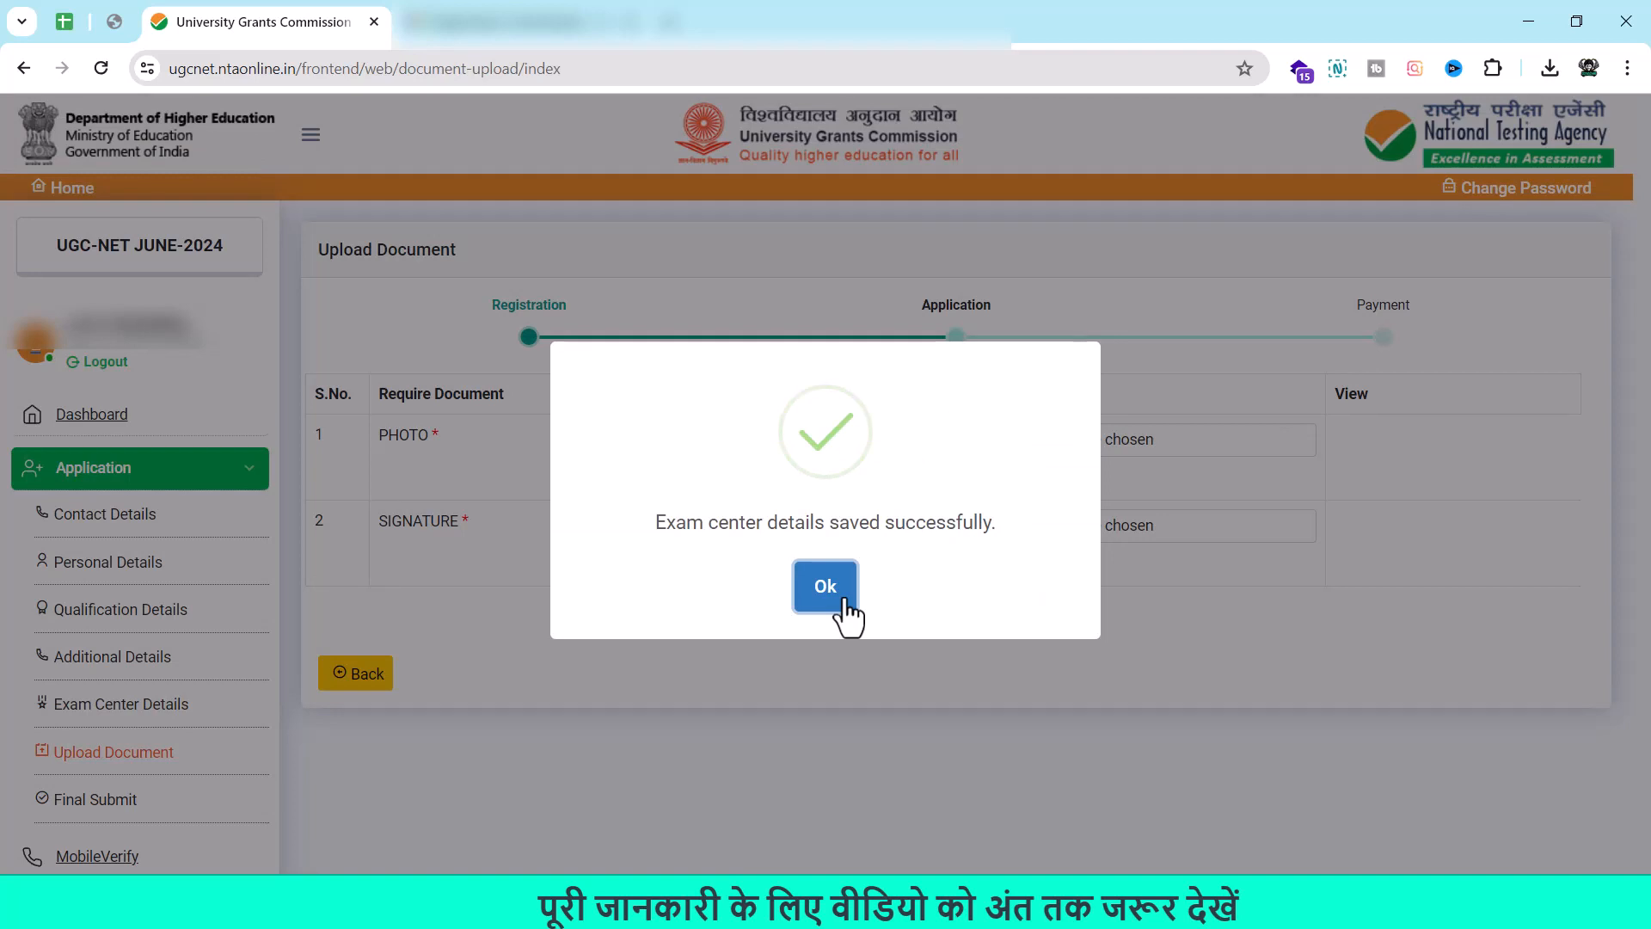
Dismiss the saved-successfully message and review the photo and signature upload requirements.
{"action": "left_click", "coordinate": [843, 601]}
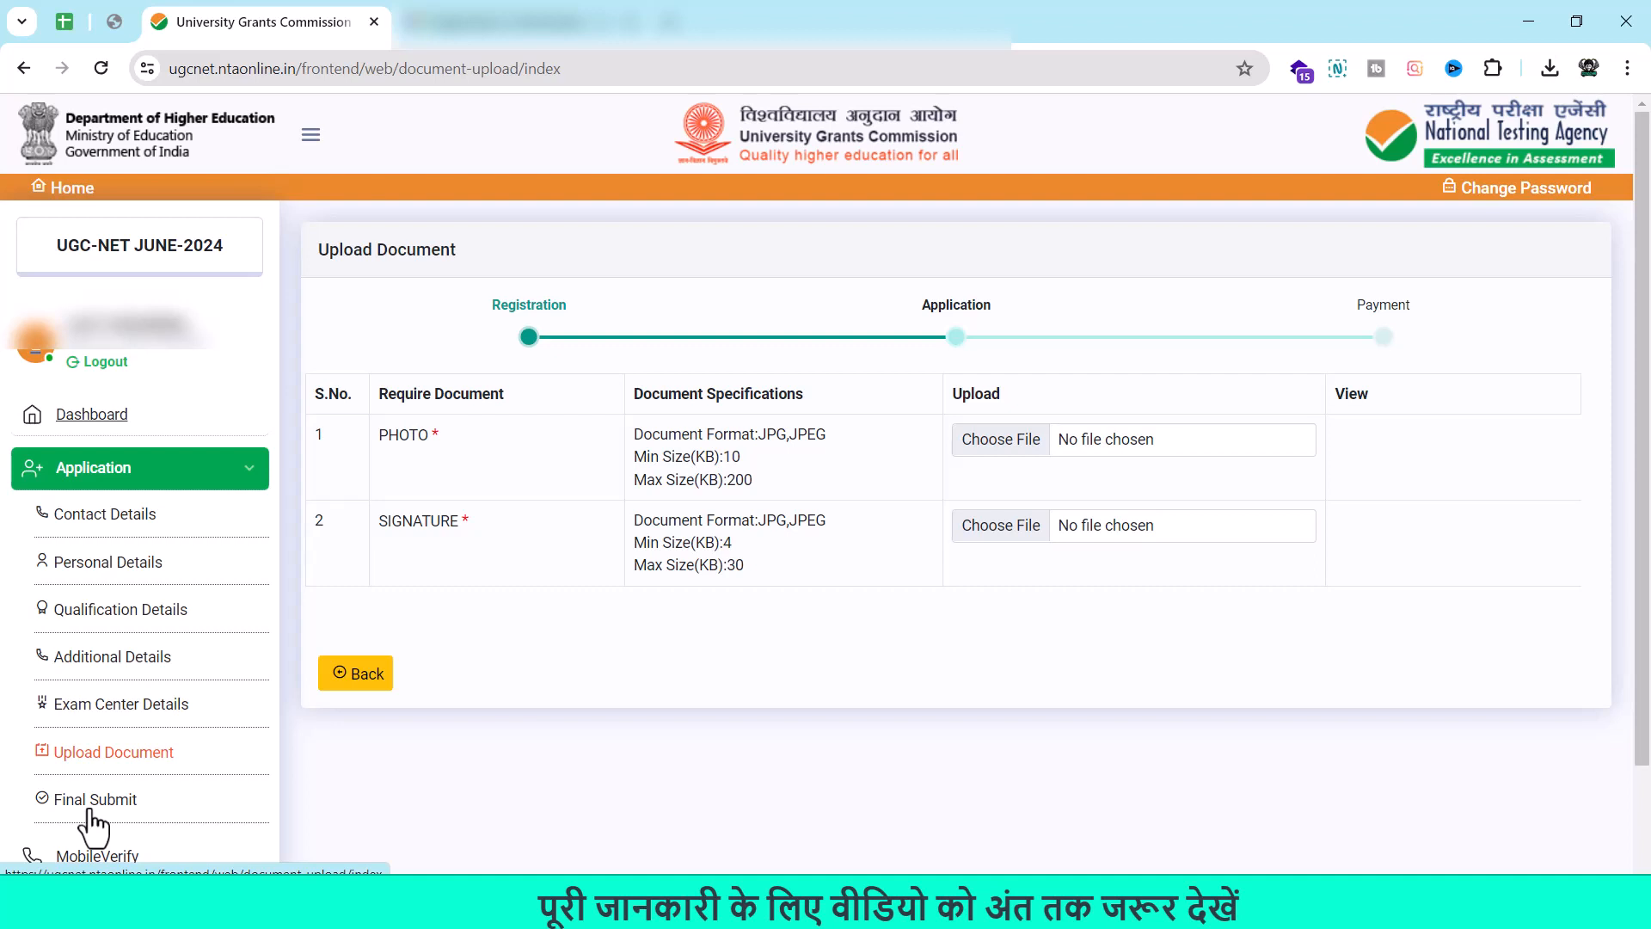
{"action": "scroll", "coordinate": [99, 748], "scroll_direction": "down", "scroll_amount": 2}
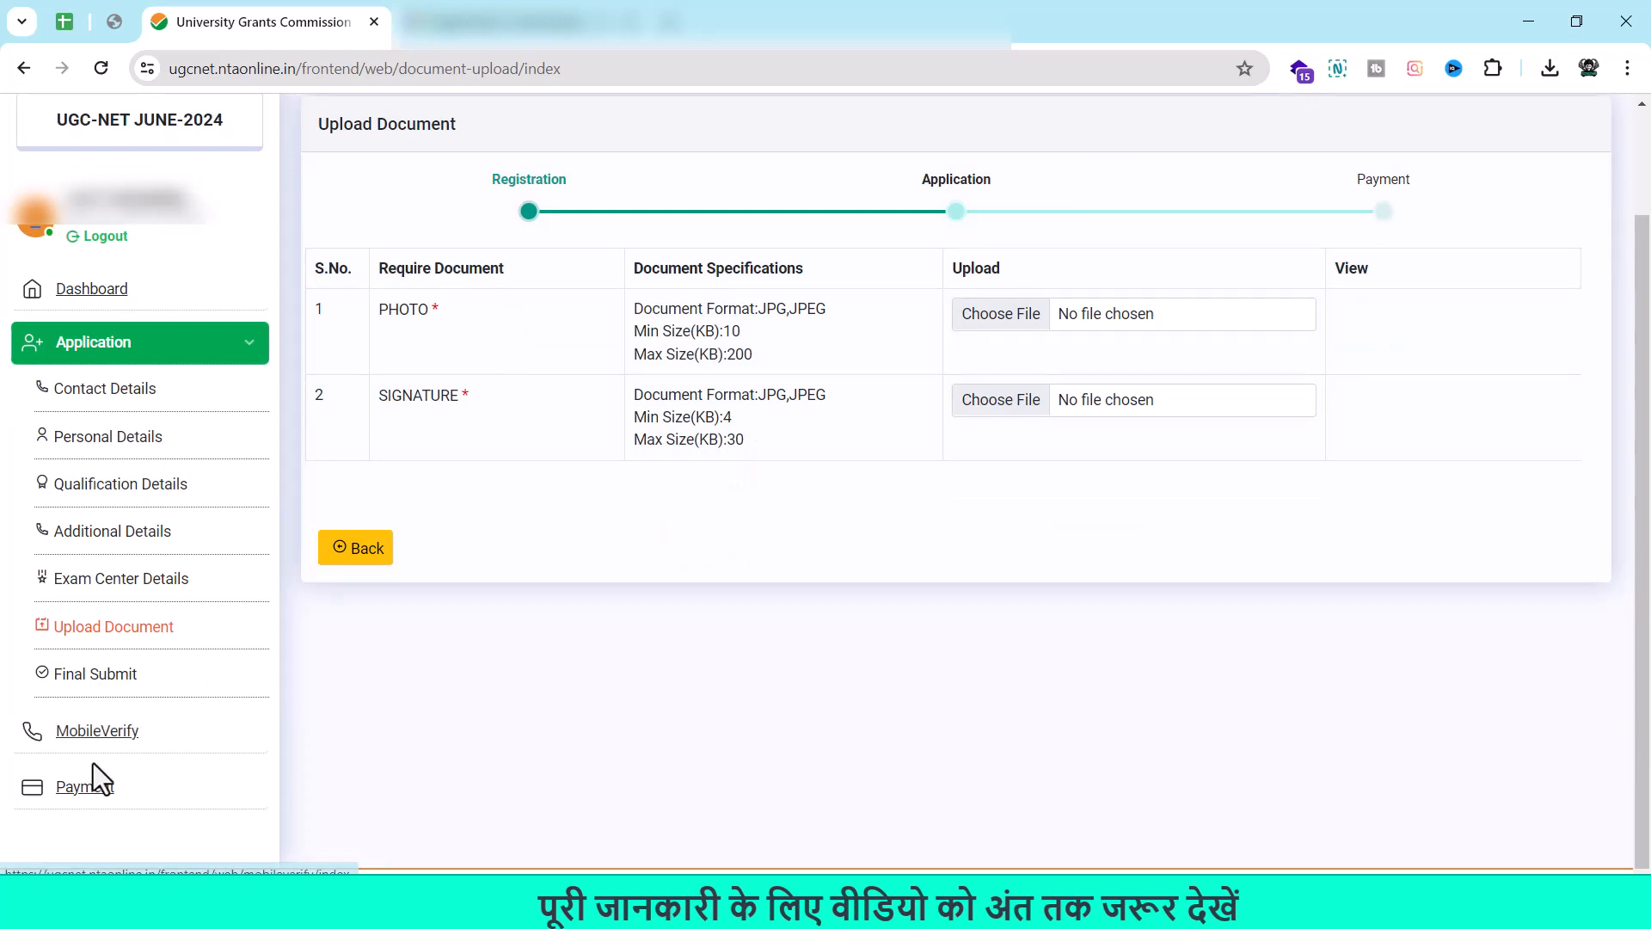
Go to Mobile Verify and enter the displayed captcha code, fixing a mistyped digit.
{"action": "left_click", "coordinate": [97, 744]}
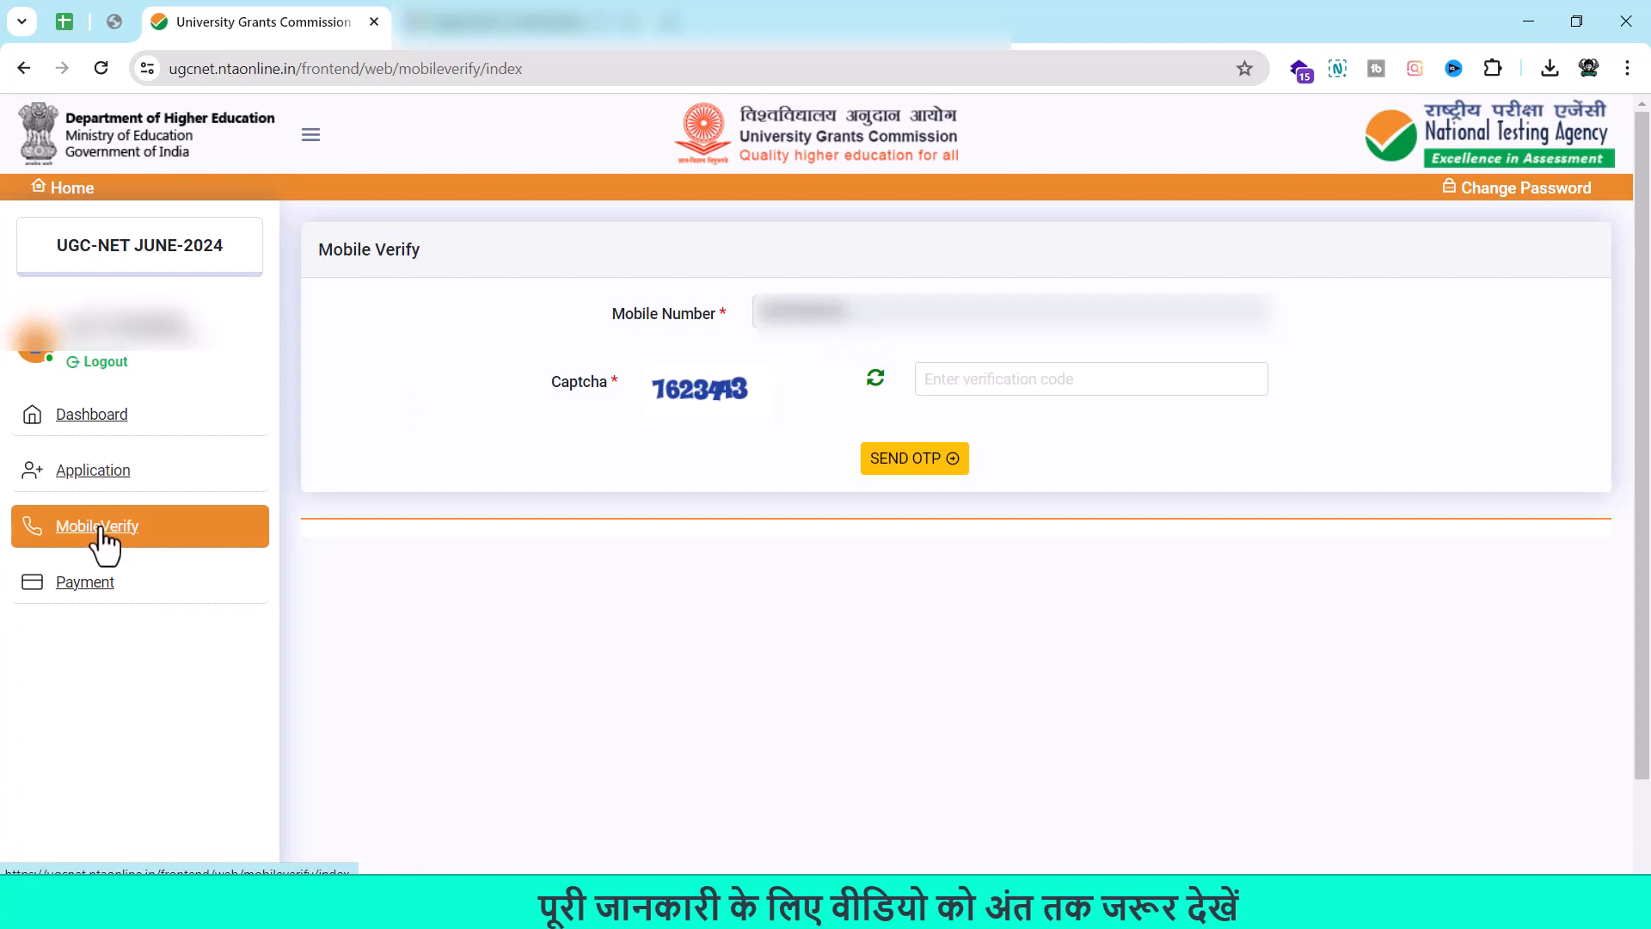
{"action": "left_click", "coordinate": [1082, 375]}
{"action": "type", "text": "756"}
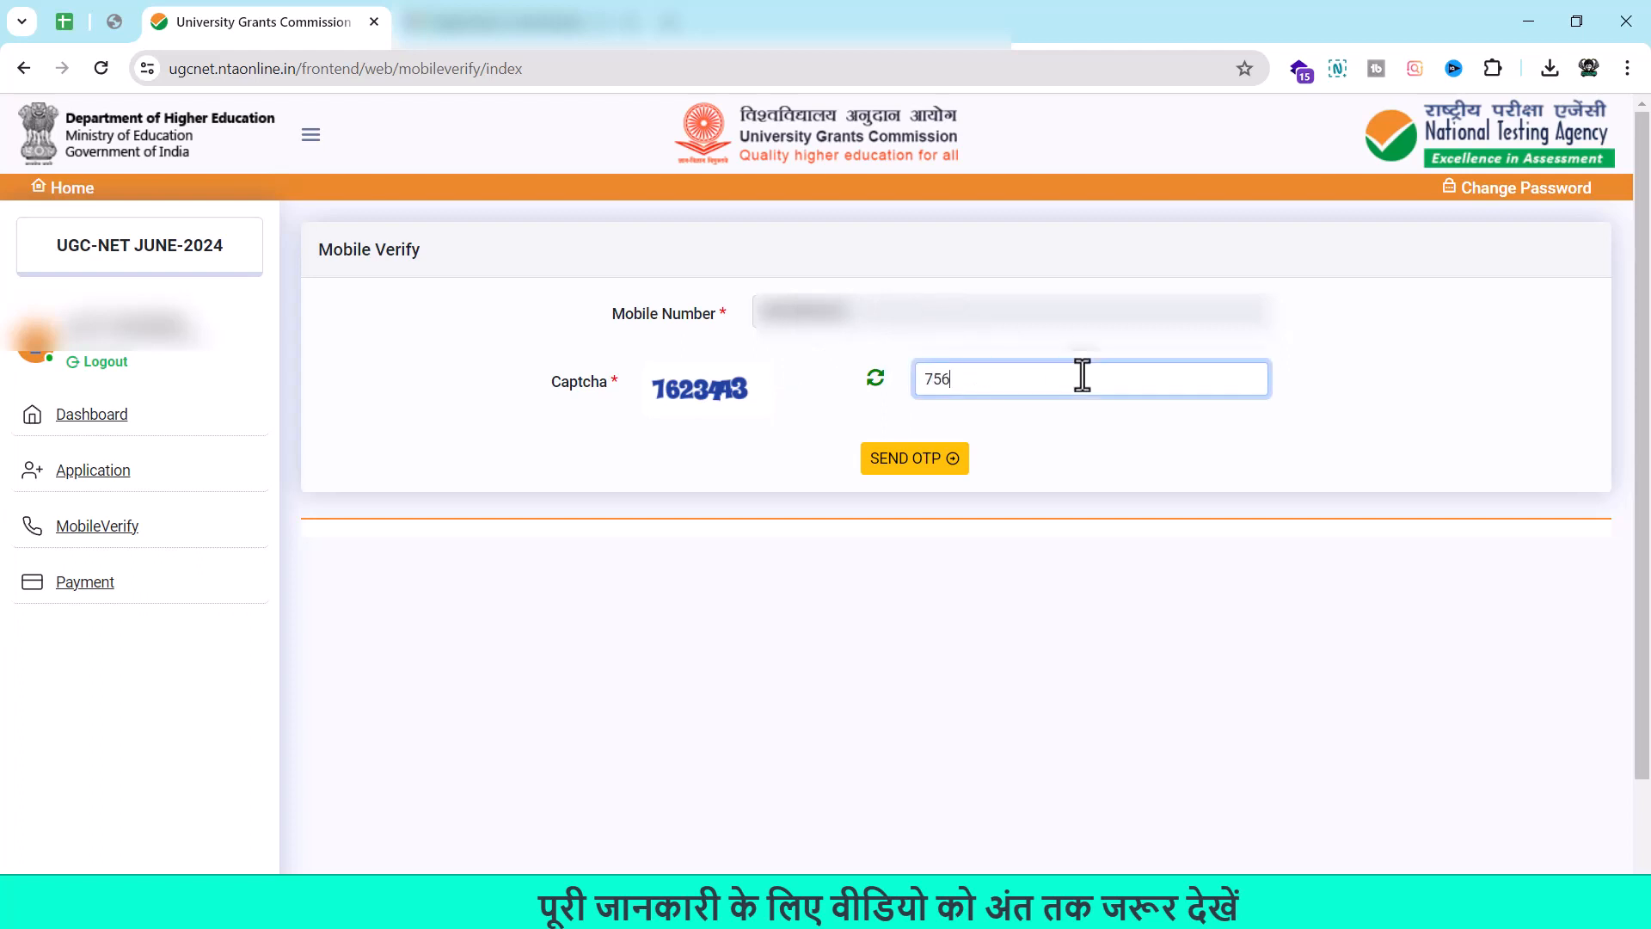
{"action": "key", "text": "BackSpace"}
{"action": "type", "text": "6234433"}
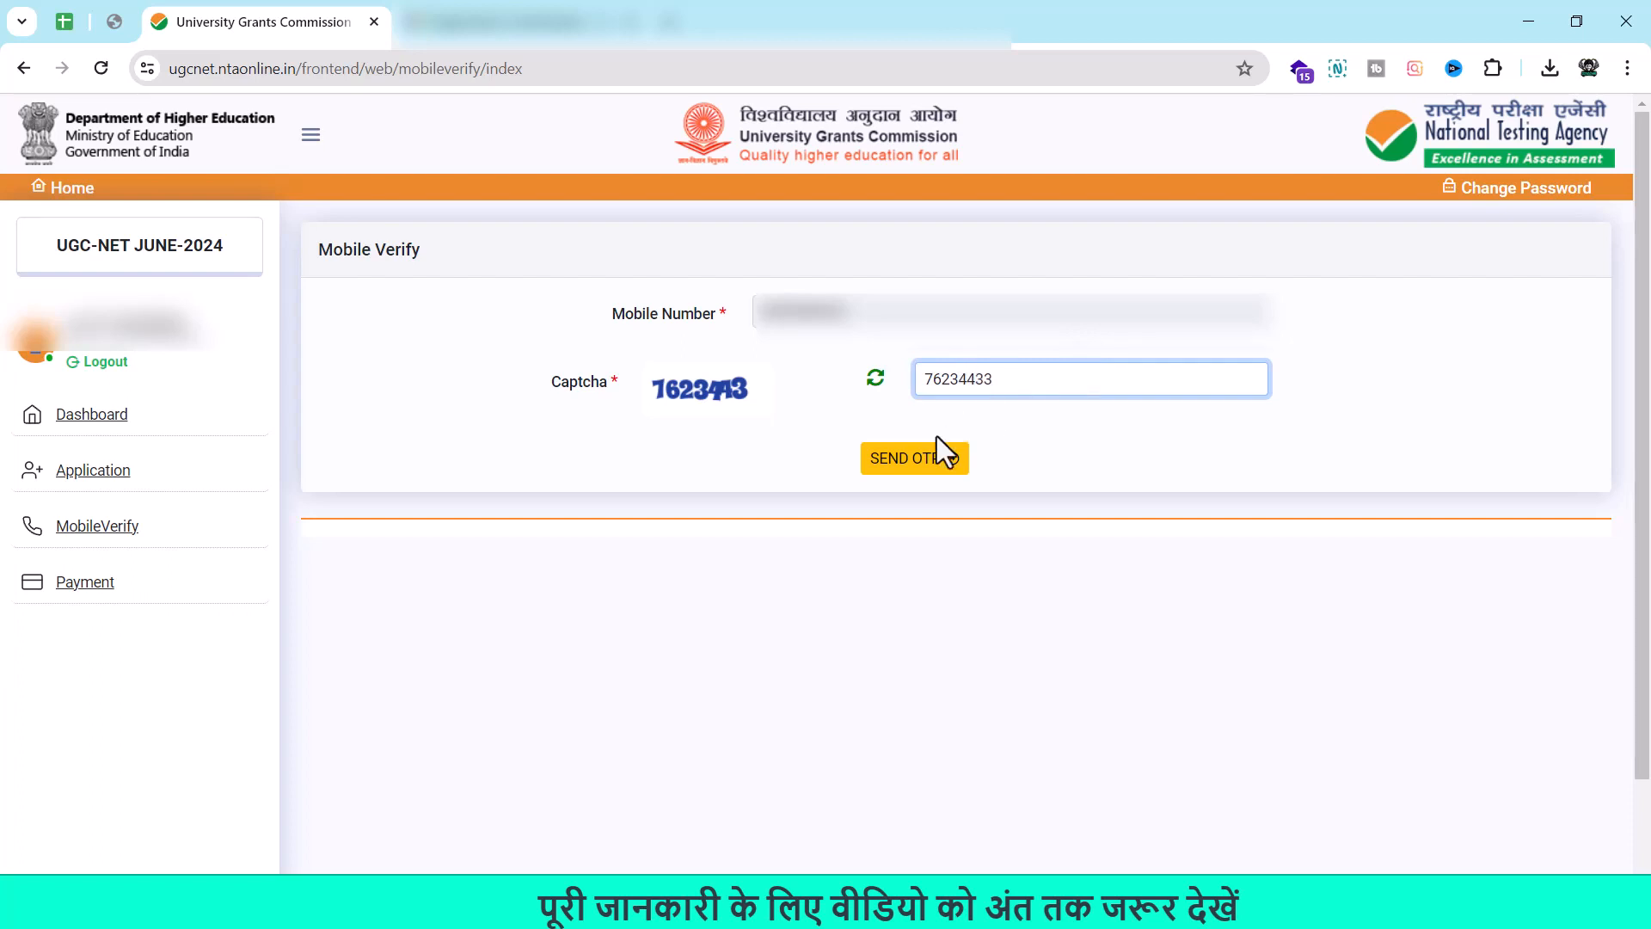